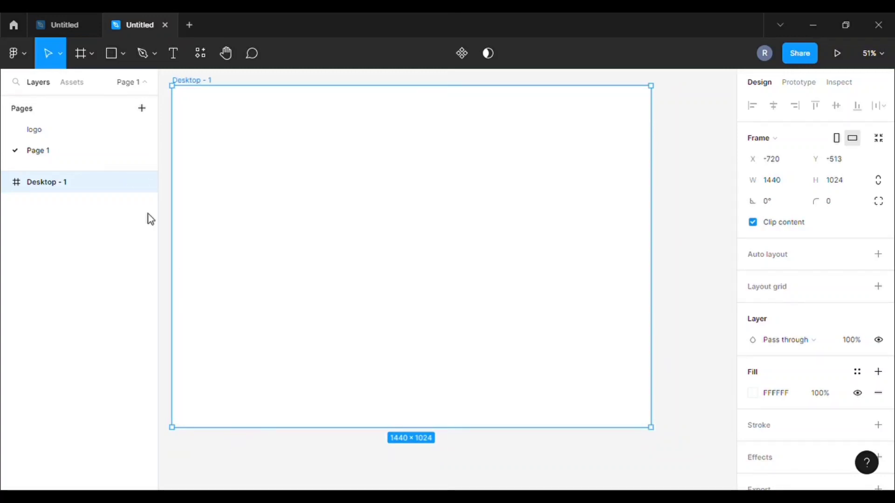
# Draw a 1440 × 82 rectangle spanning the upper edge of the Desktop - 1 frame.
pyautogui.click(124, 52)
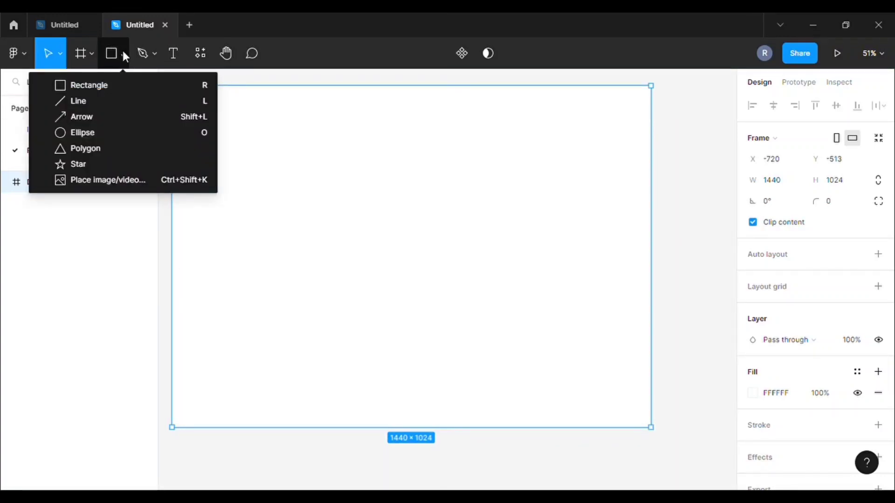
pyautogui.click(120, 84)
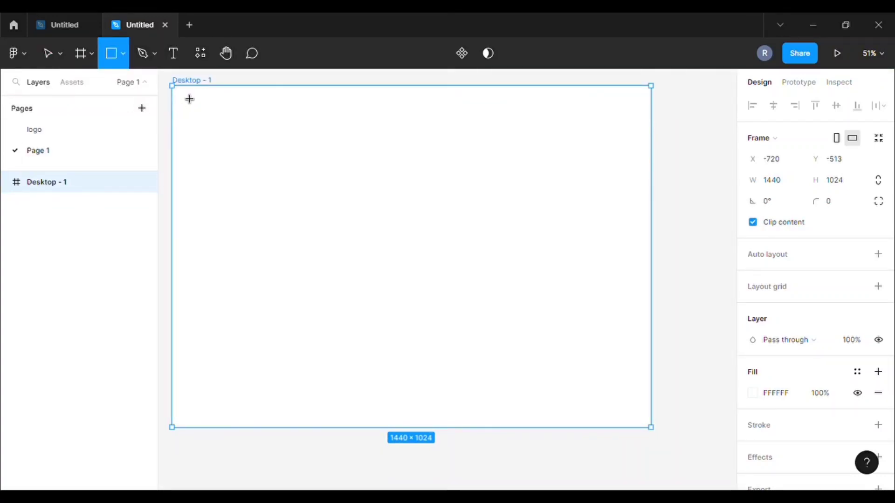
pyautogui.moveTo(172, 86)
pyautogui.mouseDown()
pyautogui.moveTo(274, 128)
pyautogui.moveTo(511, 124)
pyautogui.moveTo(663, 135)
pyautogui.moveTo(652, 119)
pyautogui.mouseUp()
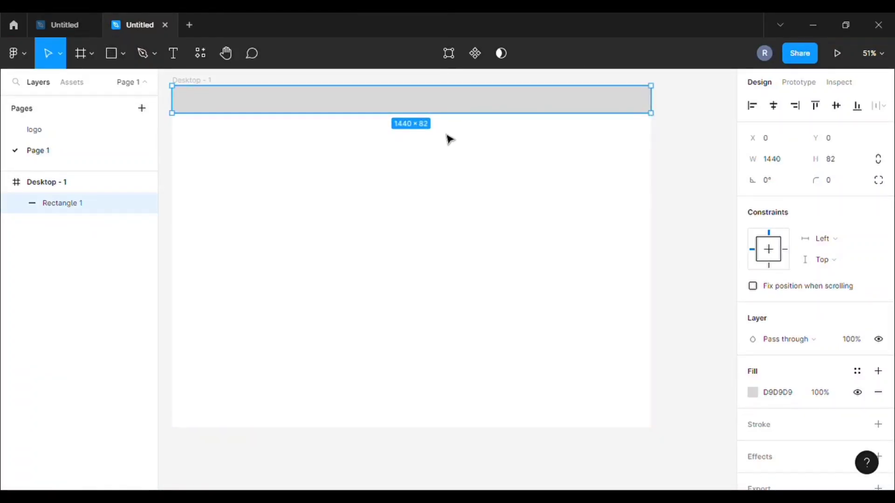
pyautogui.scroll(2, 424, 154)
pyautogui.click(312, 190)
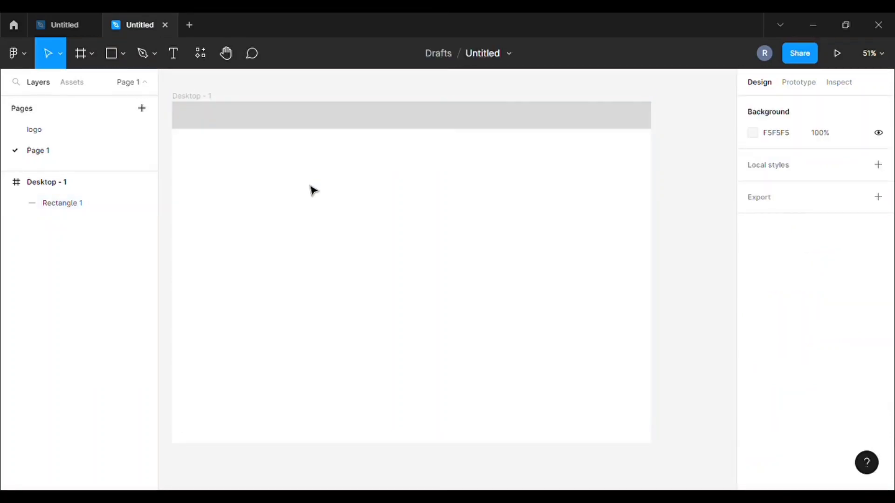
pyautogui.click(47, 203)
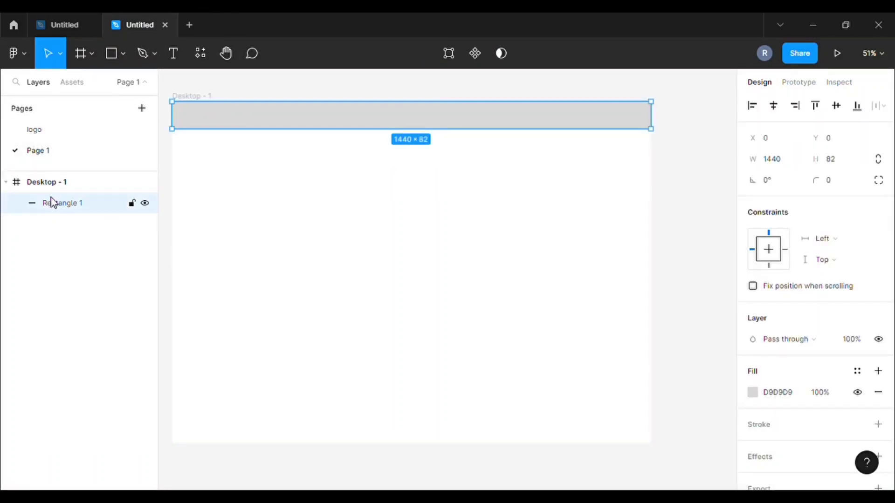
# Fill the Desktop - 1 frame with the dark green fern photo from the Unsplash plugin's plant category.
pyautogui.click(57, 189)
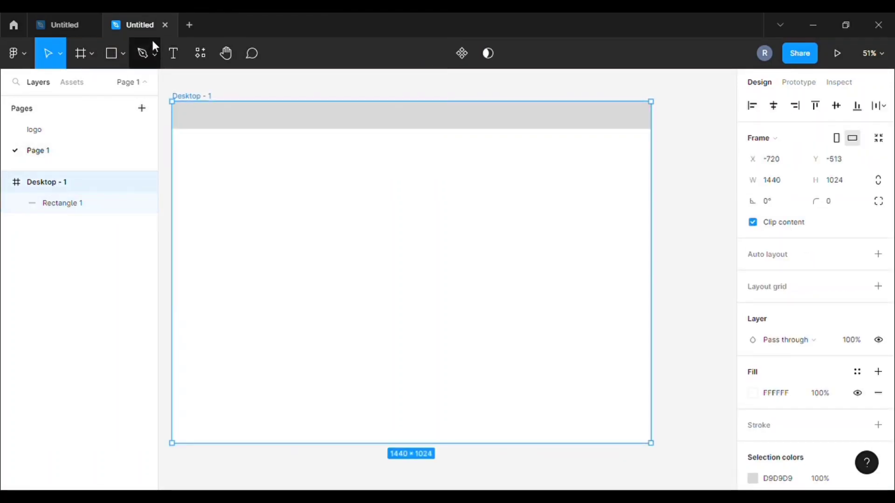
pyautogui.click(201, 54)
pyautogui.click(264, 82)
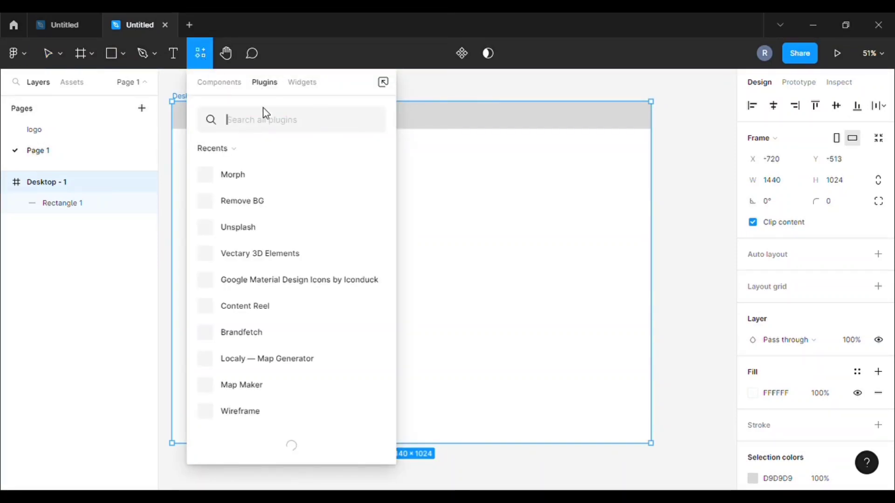
pyautogui.click(340, 237)
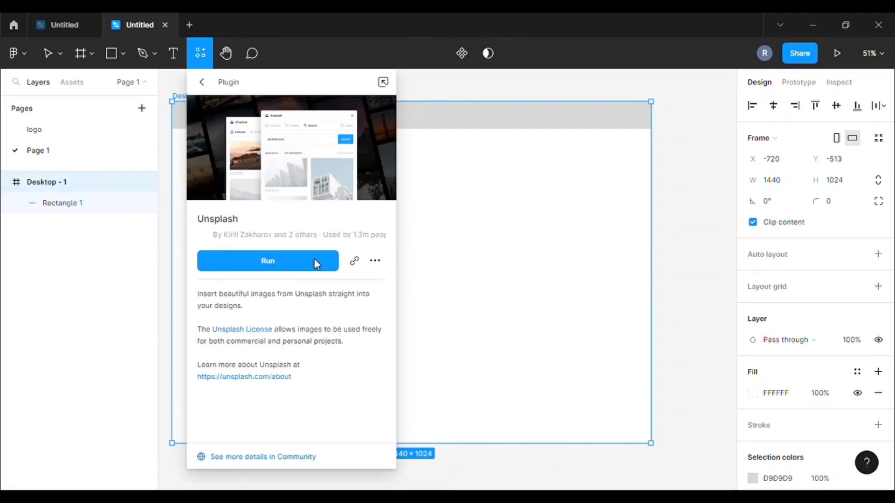
pyautogui.click(315, 263)
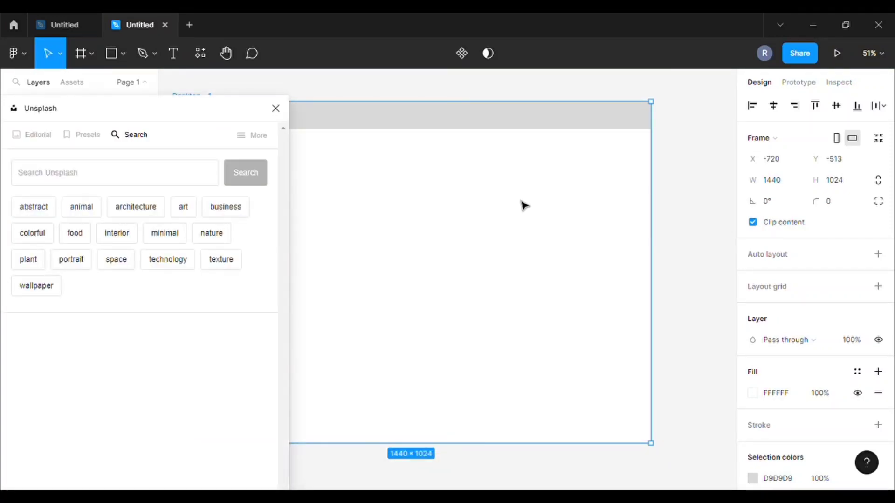
pyautogui.click(69, 264)
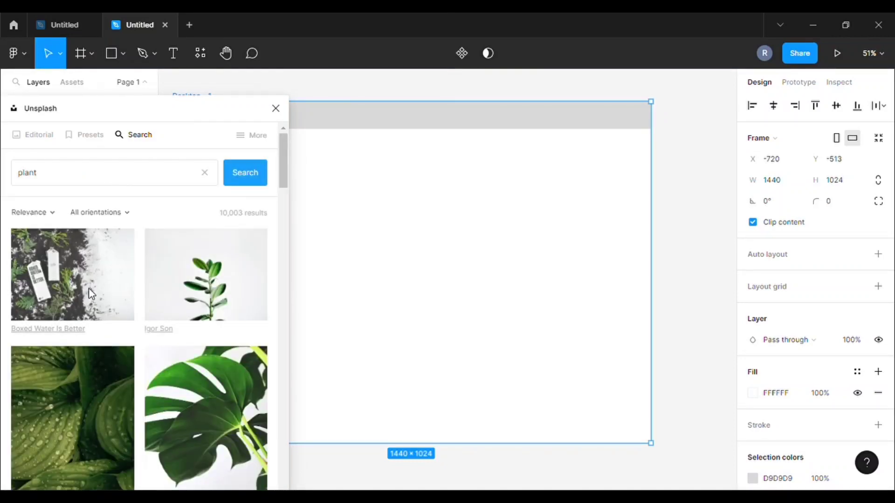
pyautogui.scroll(-5, 177, 298)
pyautogui.scroll(-2, 249, 299)
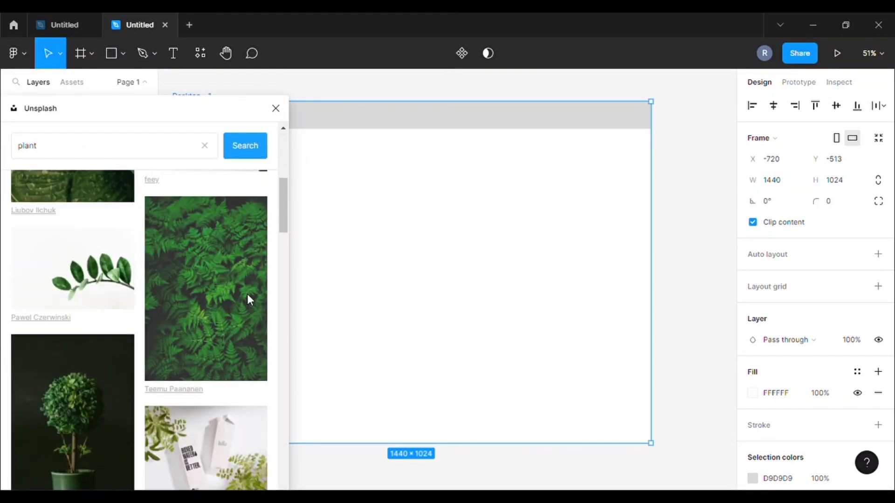
pyautogui.click(229, 290)
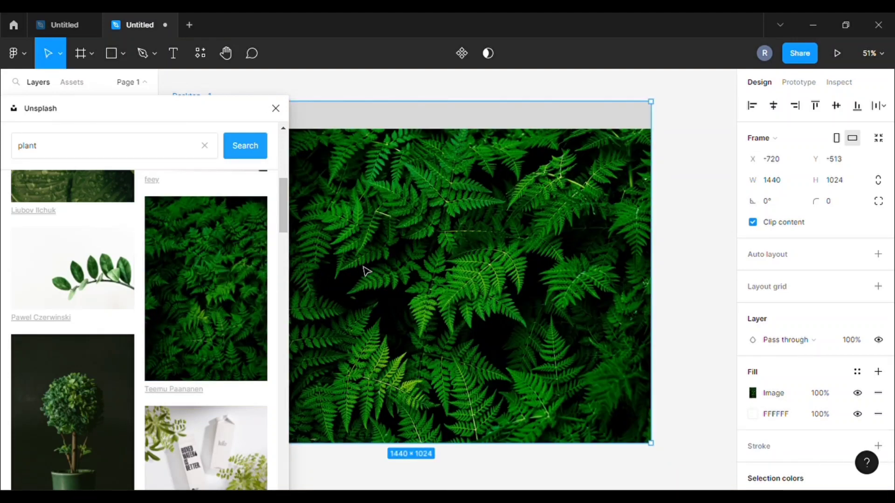
# Insert the Unsplash photo of a leafy branch on white as a separate image and close the plugin.
pyautogui.click(429, 94)
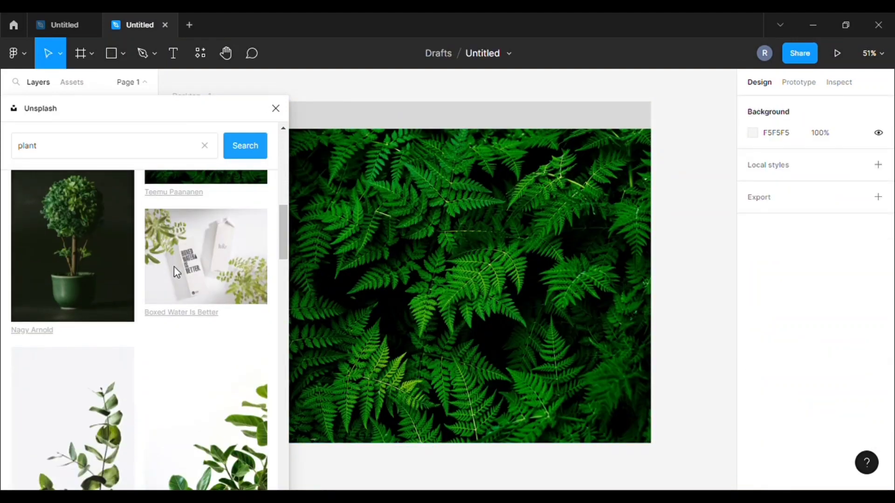
pyautogui.scroll(-10, 141, 271)
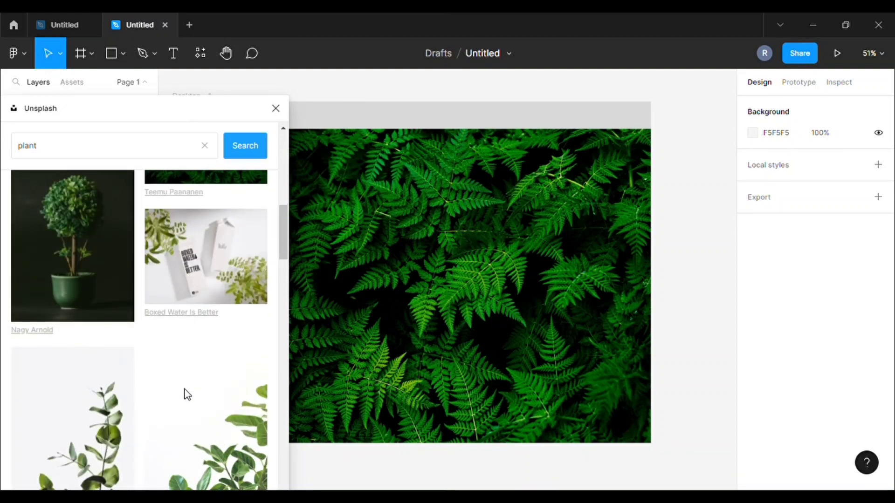
pyautogui.scroll(-10, 105, 388)
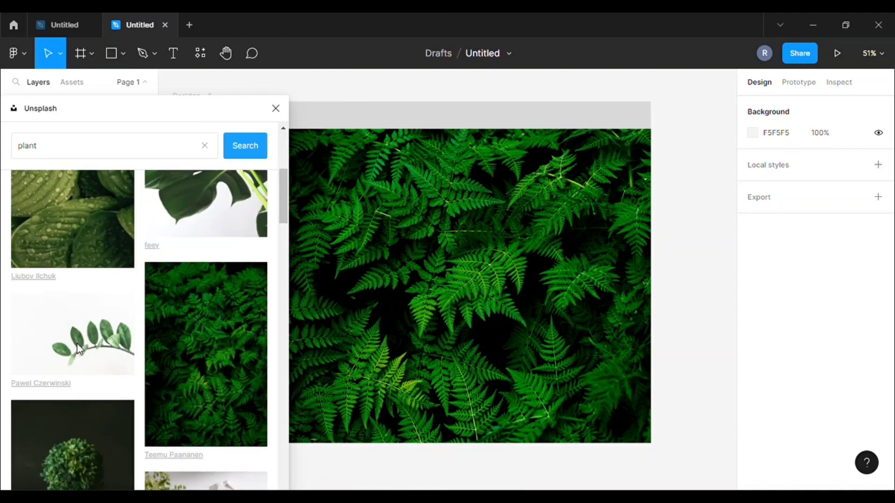
pyautogui.click(124, 332)
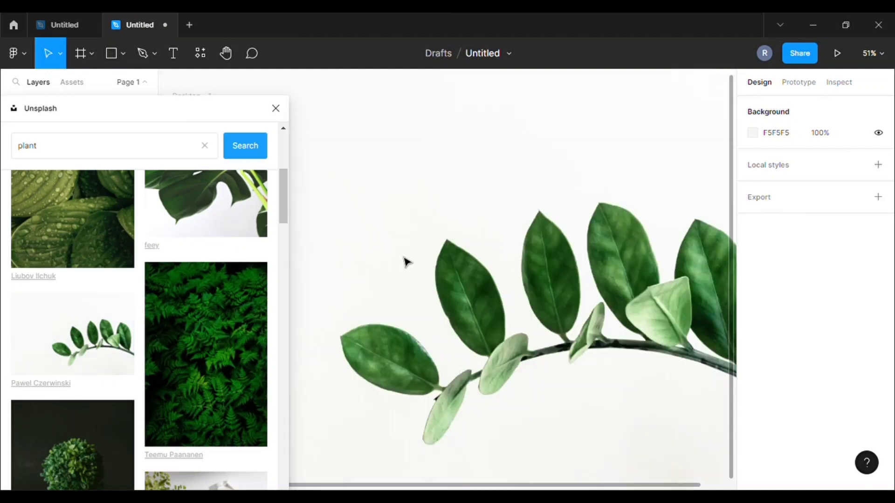
pyautogui.click(276, 108)
# Move the branch image off the frame and scale it down to about 1126 × 751.
pyautogui.scroll(-5, 360, 244)
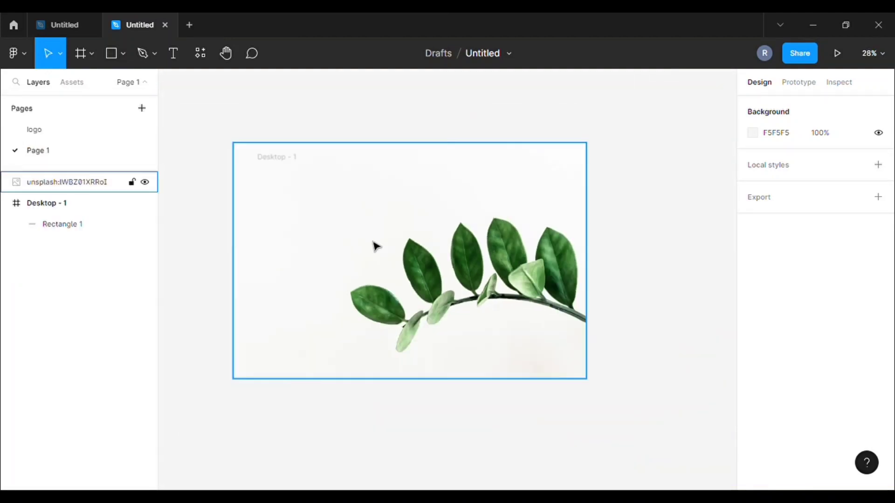
pyautogui.moveTo(407, 232); pyautogui.dragTo(573, 209)
pyautogui.press('k')
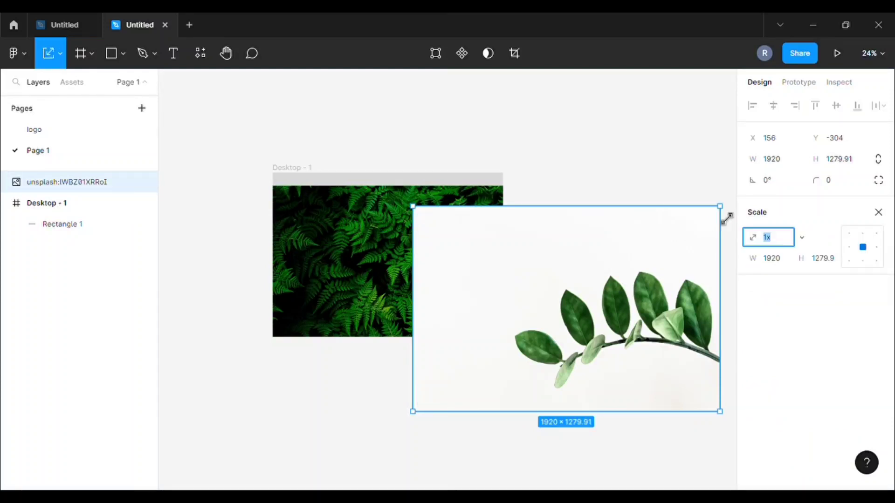
pyautogui.moveTo(725, 216); pyautogui.dragTo(571, 183)
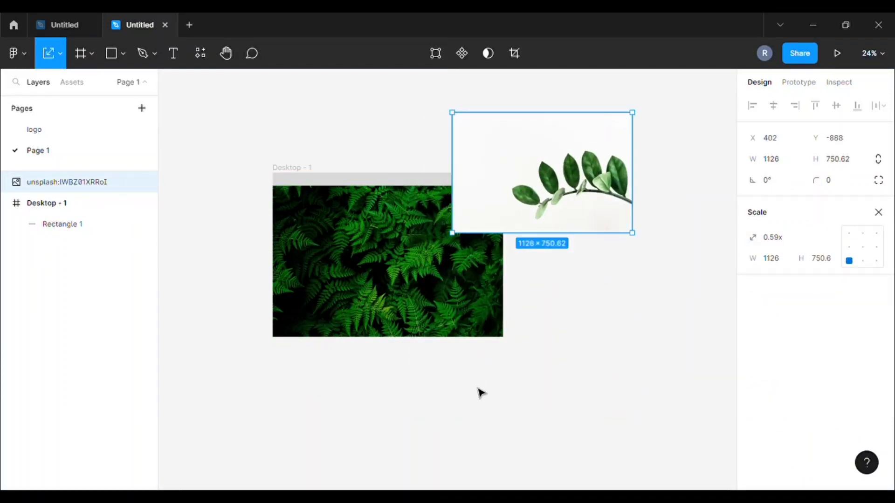
# Strip the branch image's background with the Remove BG plugin and place the image beside the Desktop - 1 frame.
pyautogui.click(200, 53)
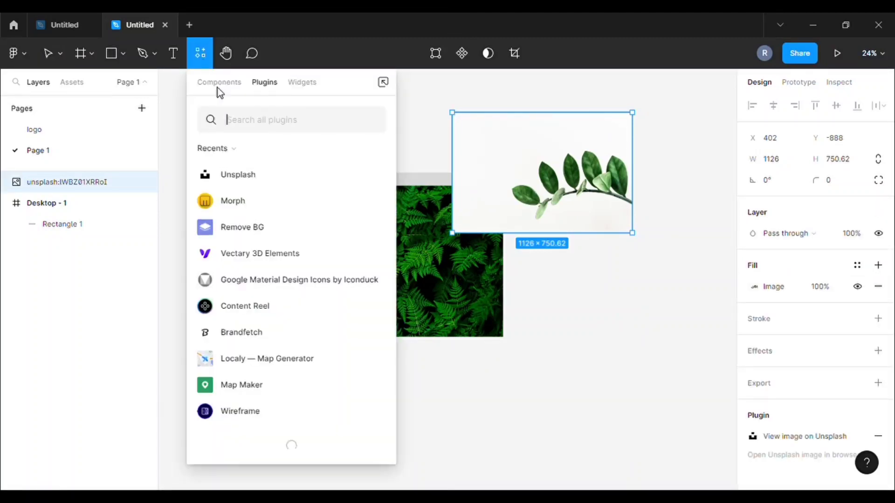
pyautogui.click(282, 231)
pyautogui.click(295, 261)
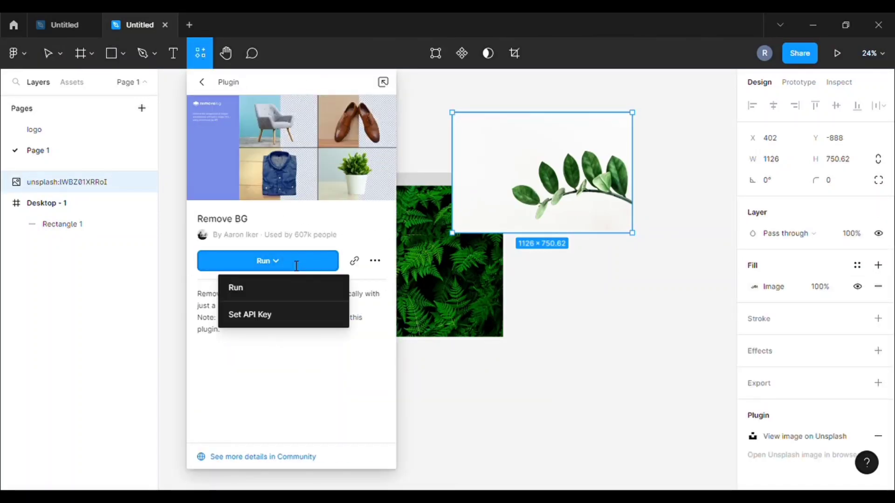
pyautogui.click(290, 292)
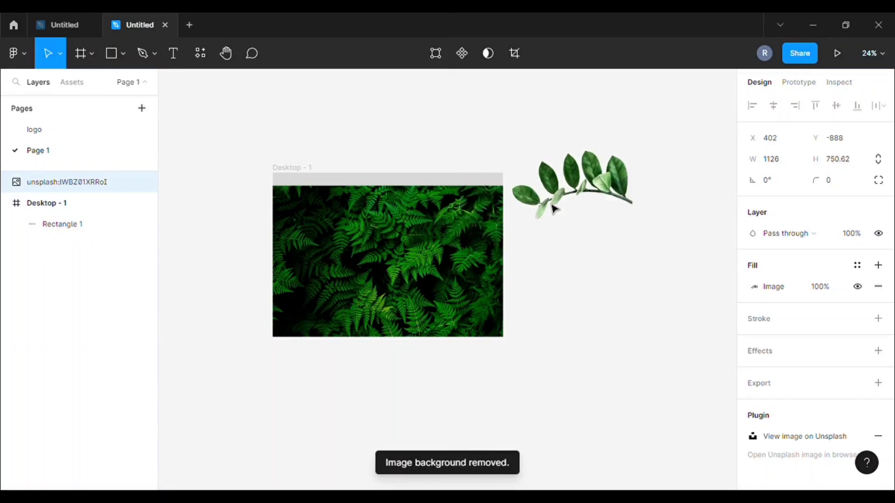
pyautogui.moveTo(594, 198); pyautogui.dragTo(645, 225)
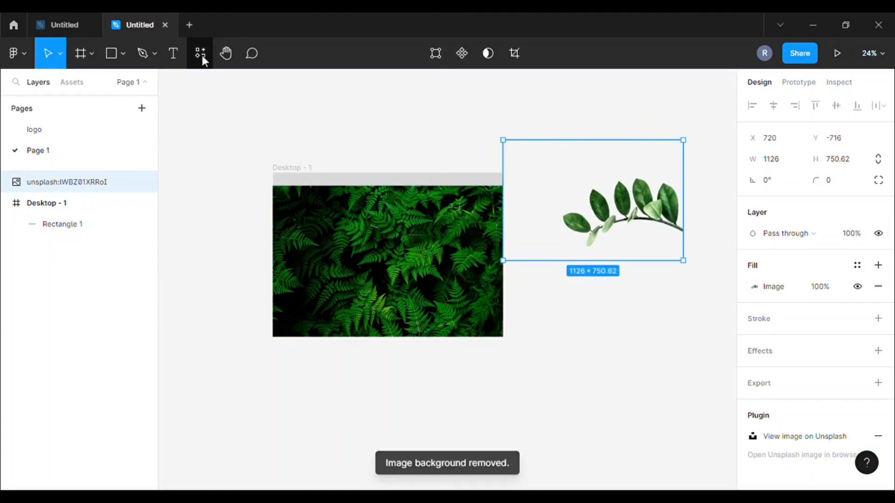
# Run the Morph plugin with its Glassy effect.
pyautogui.click(201, 54)
pyautogui.click(250, 229)
pyautogui.click(268, 261)
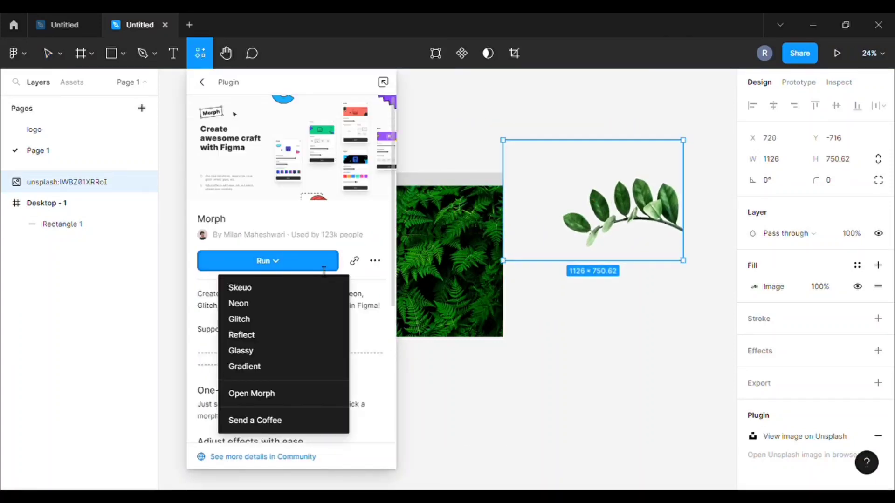
pyautogui.click(253, 355)
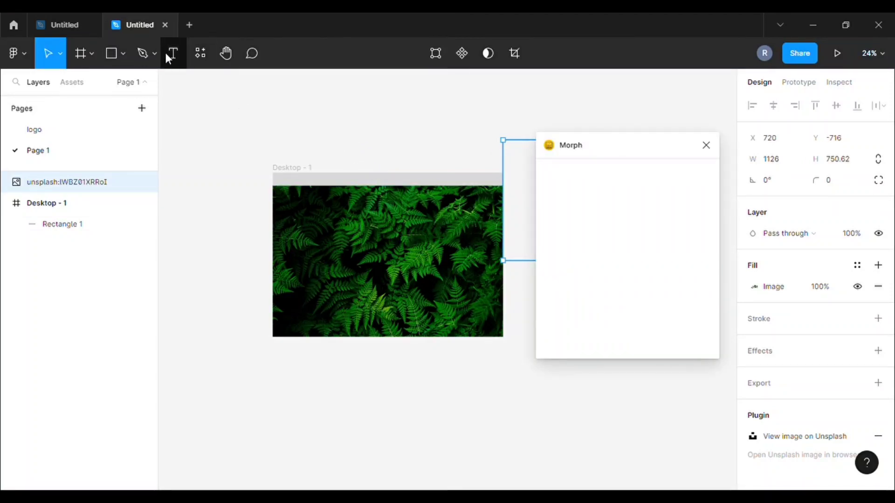
# Draw a 1220 × 755 rectangle over the fern background inside the Desktop - 1 frame.
pyautogui.click(122, 57)
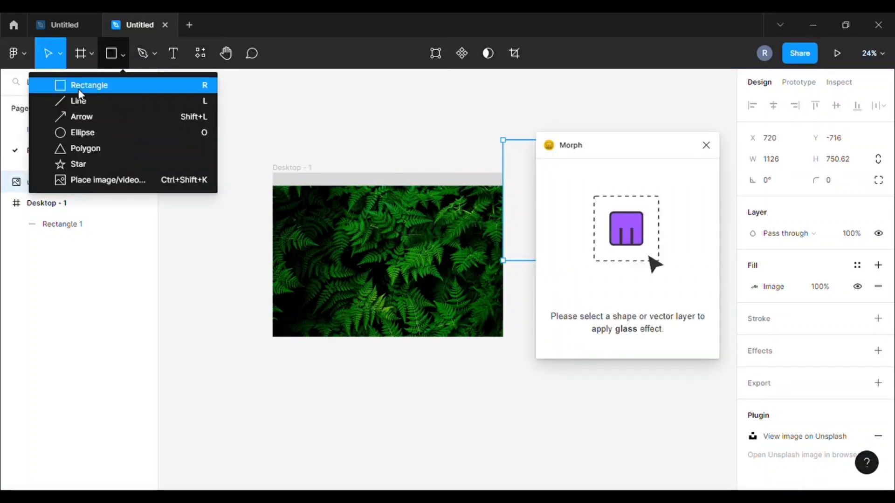
pyautogui.click(103, 84)
pyautogui.moveTo(290, 200); pyautogui.dragTo(486, 322)
# Apply Morph's Glassy effect to the large rectangle and move the resulting glass panel towards the frame.
pyautogui.click(622, 345)
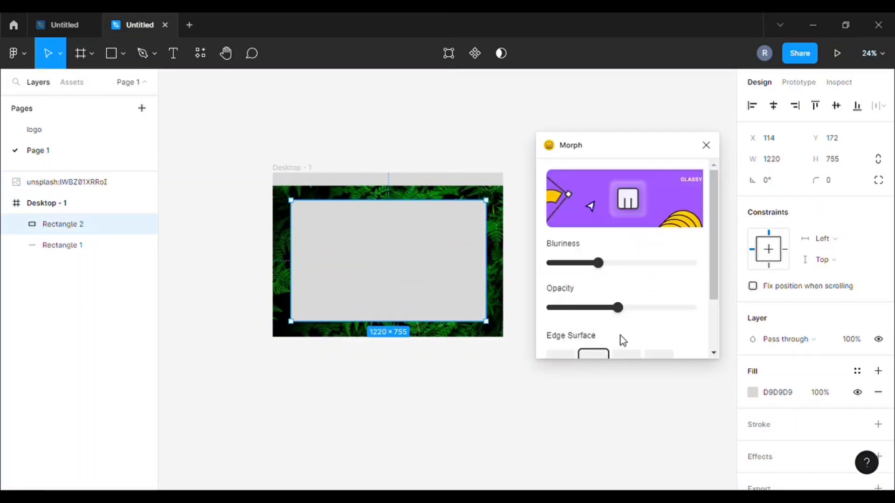
pyautogui.scroll(-5, 315, 176)
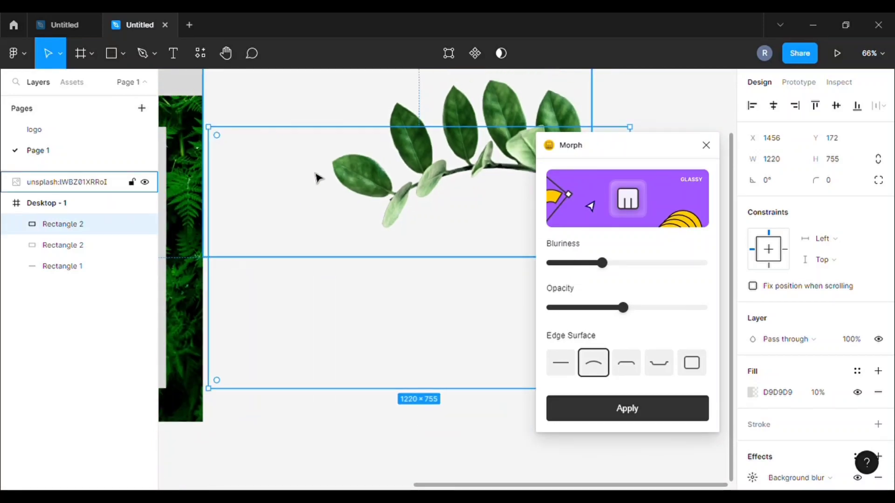
pyautogui.moveTo(342, 261); pyautogui.dragTo(212, 249)
# Delete the original solid grey 1220 × 755 rectangle from the frame.
pyautogui.click(183, 233)
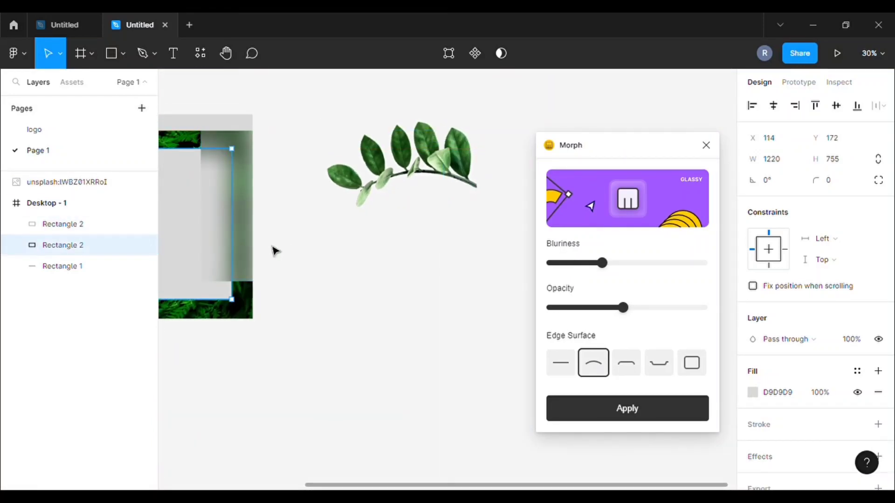
pyautogui.press('Delete')
pyautogui.scroll(-2, 182, 99)
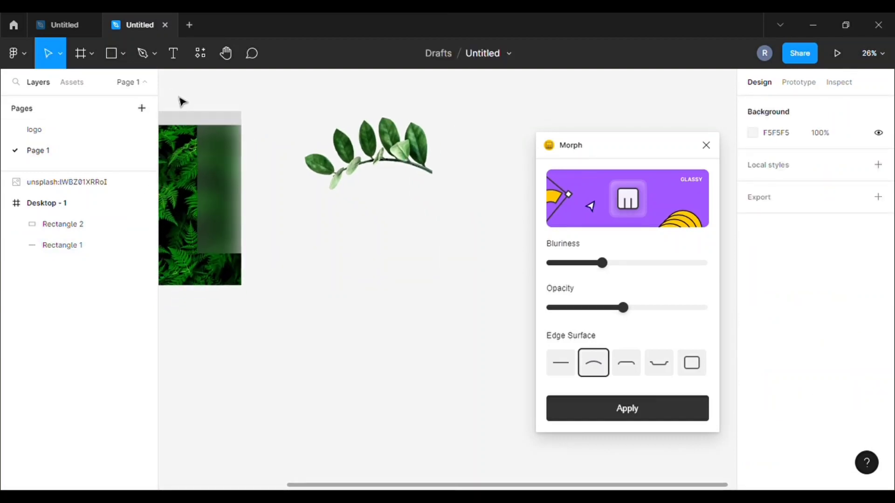
pyautogui.scroll(-1, 436, 275)
pyautogui.scroll(-2, 425, 276)
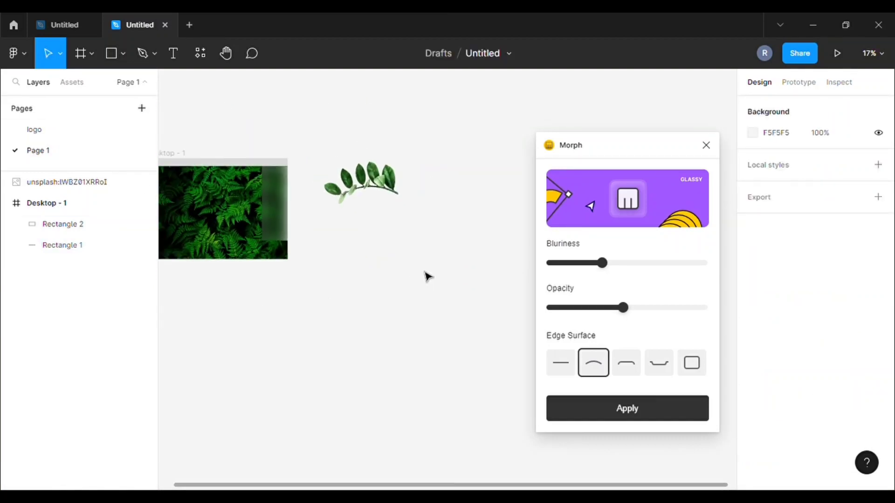
# Move the leafy branch image to the empty canvas above the Desktop - 1 frame.
pyautogui.scroll(3, 169, 132)
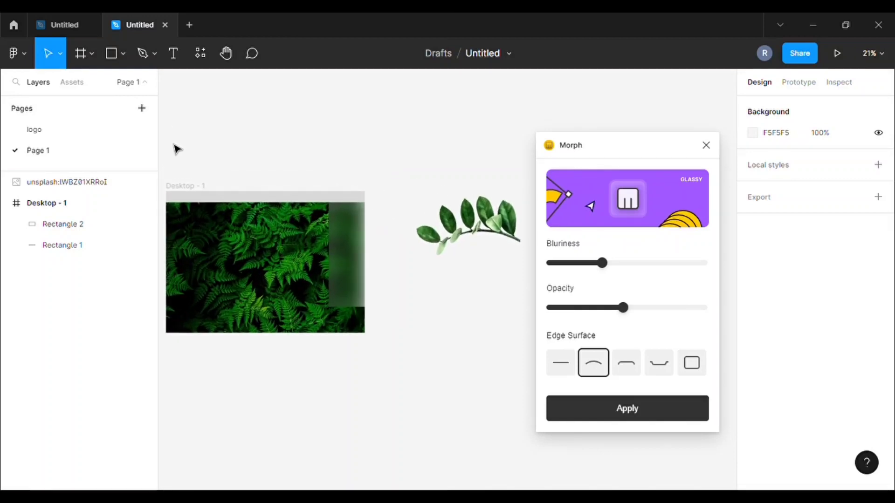
pyautogui.moveTo(198, 196); pyautogui.dragTo(281, 153)
pyautogui.click(483, 219)
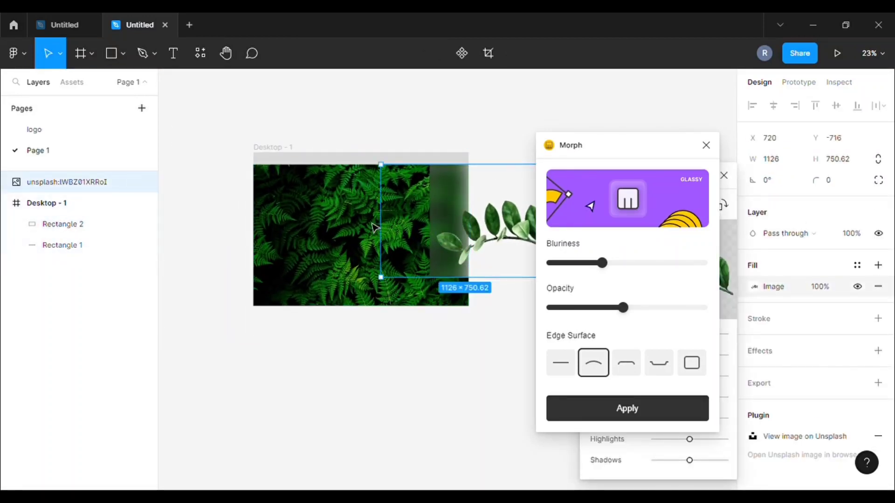
pyautogui.moveTo(451, 223); pyautogui.dragTo(345, 86)
# Place the glass panel over the fern background at X 162, Y 183 and close the Morph plugin.
pyautogui.click(463, 239)
pyautogui.moveTo(464, 239); pyautogui.dragTo(308, 249)
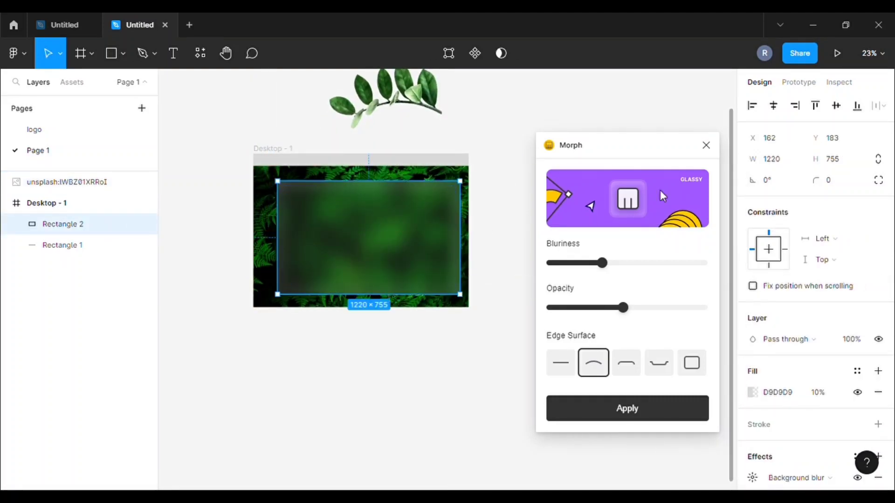
pyautogui.click(706, 146)
pyautogui.scroll(5, 327, 233)
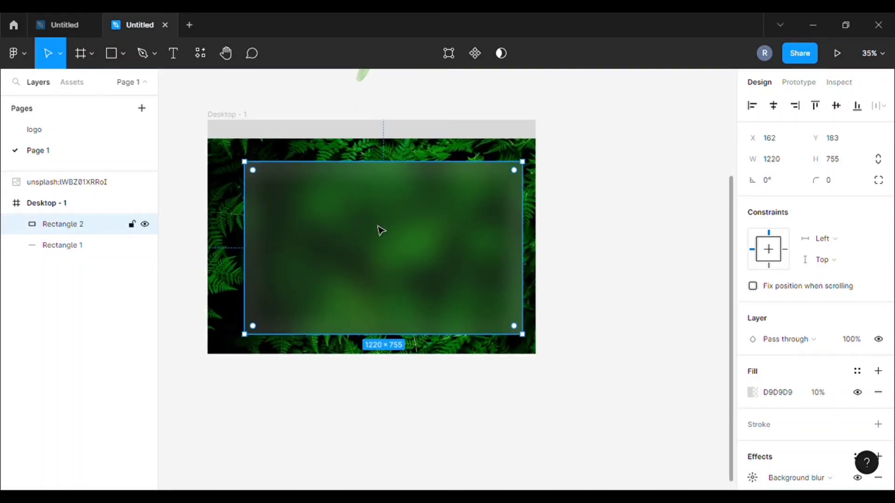
# Centre the glass panel over the fern background and enlarge it to 1249 × 782 at X 95, Y 146.
pyautogui.moveTo(381, 231); pyautogui.dragTo(367, 224)
pyautogui.scroll(1, 355, 224)
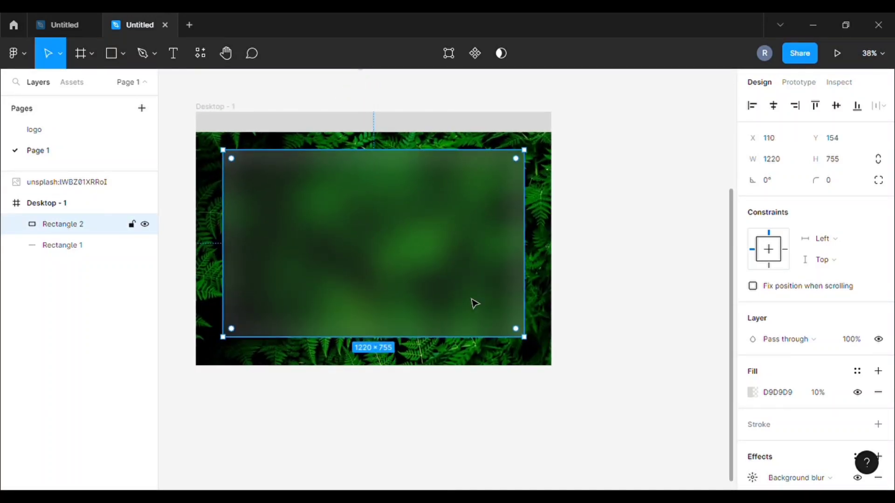
pyautogui.moveTo(536, 349); pyautogui.dragTo(538, 353)
pyautogui.moveTo(474, 280); pyautogui.dragTo(470, 281)
# Add a white FFFFFF inside stroke with a weight of 2 to the glass panel.
pyautogui.scroll(-2, 785, 435)
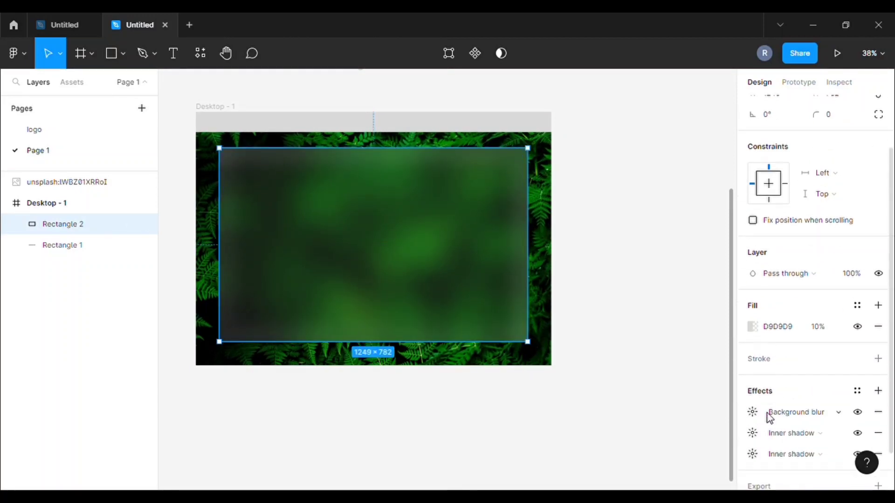
pyautogui.click(760, 359)
pyautogui.click(753, 381)
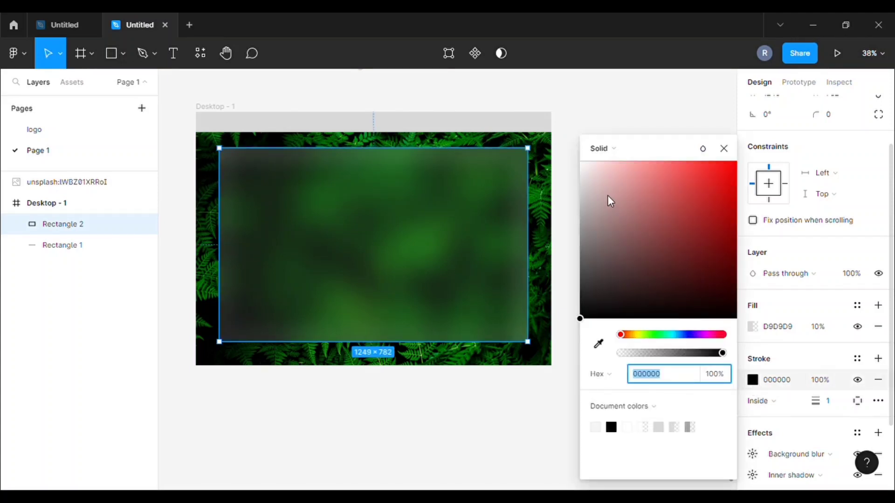
pyautogui.moveTo(600, 186); pyautogui.dragTo(534, 149)
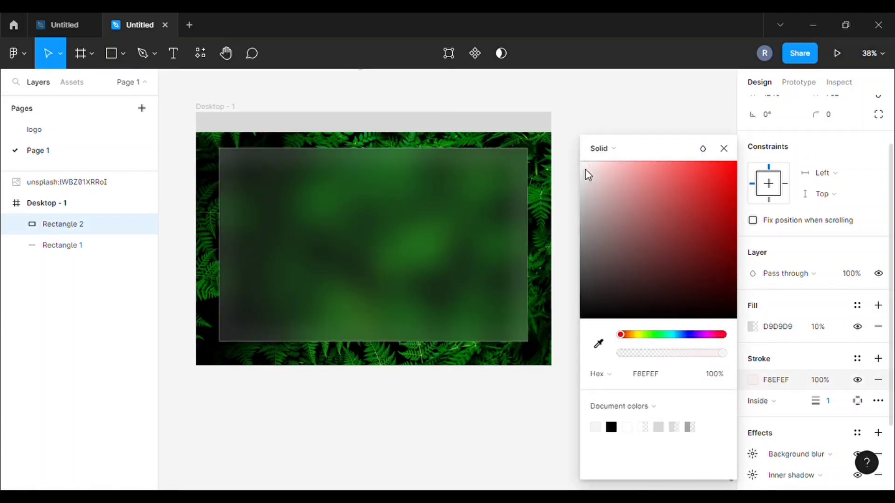
pyautogui.click(834, 402)
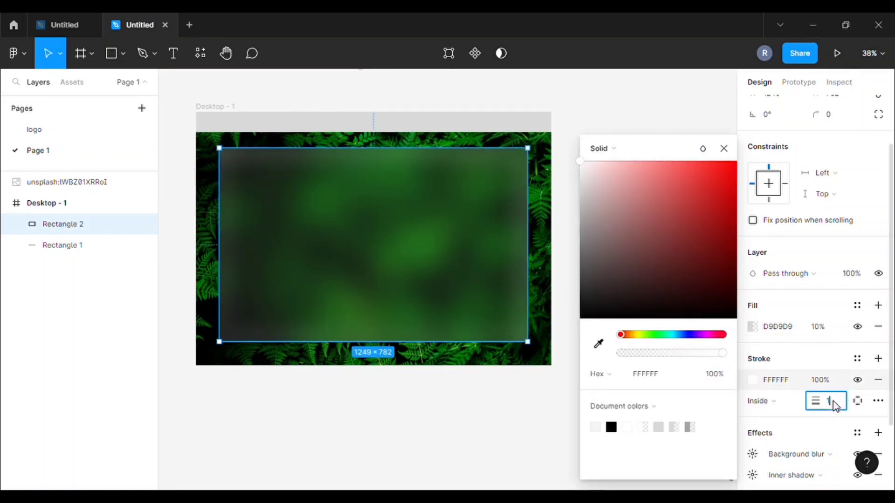
pyautogui.click(600, 121)
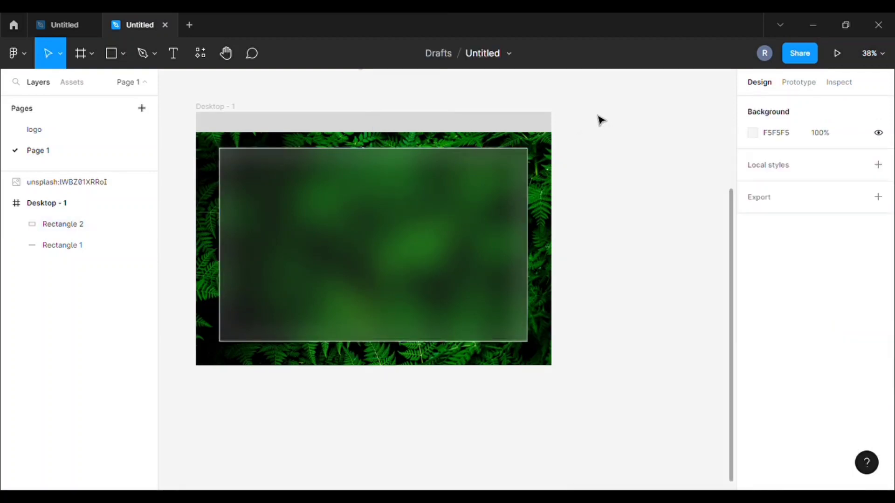
# Round the glass panel's corners with a radius of 30.
pyautogui.click(518, 189)
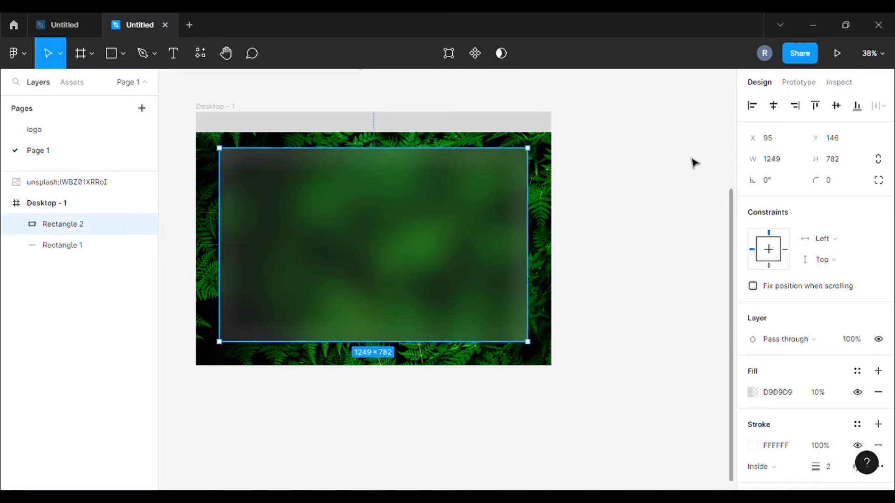
pyautogui.click(832, 186)
pyautogui.write('30')
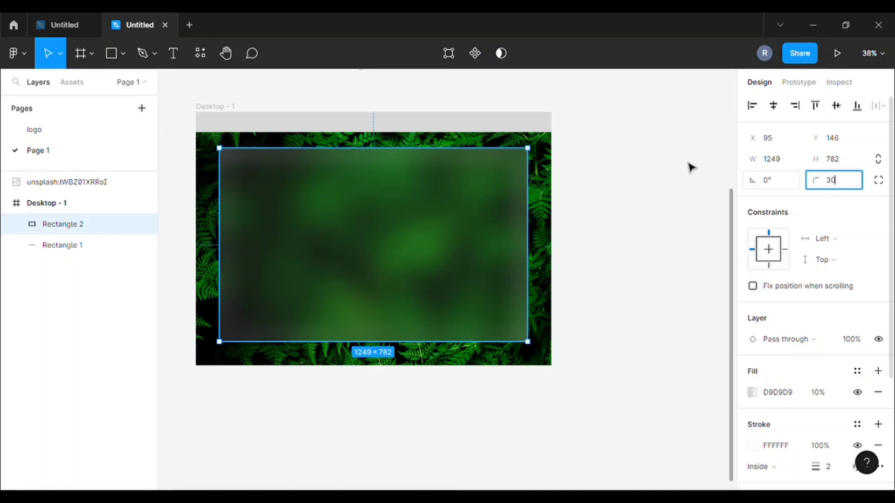
pyautogui.click(687, 162)
# Change the glass panel's stroke to a linear gradient and extend the gradient's end point well below the frame.
pyautogui.scroll(2, 186, 121)
pyautogui.scroll(1, 196, 134)
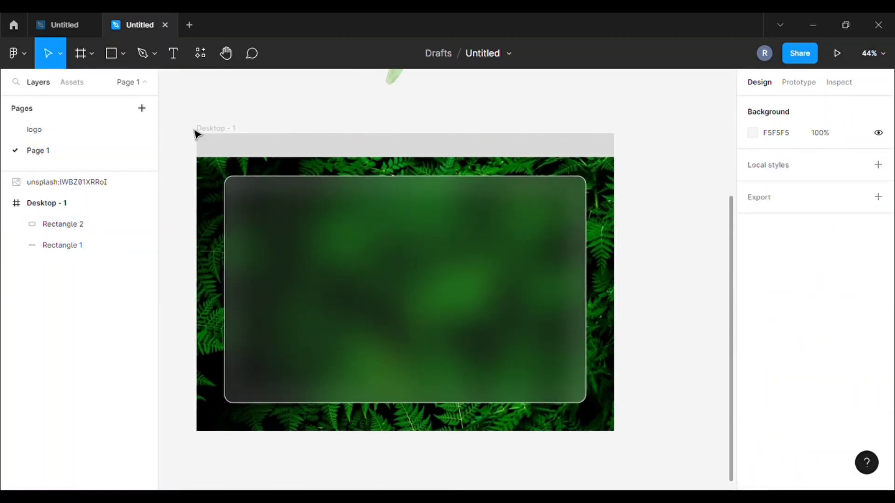
pyautogui.scroll(-3, 188, 141)
pyautogui.scroll(1, 229, 129)
pyautogui.scroll(5, 351, 150)
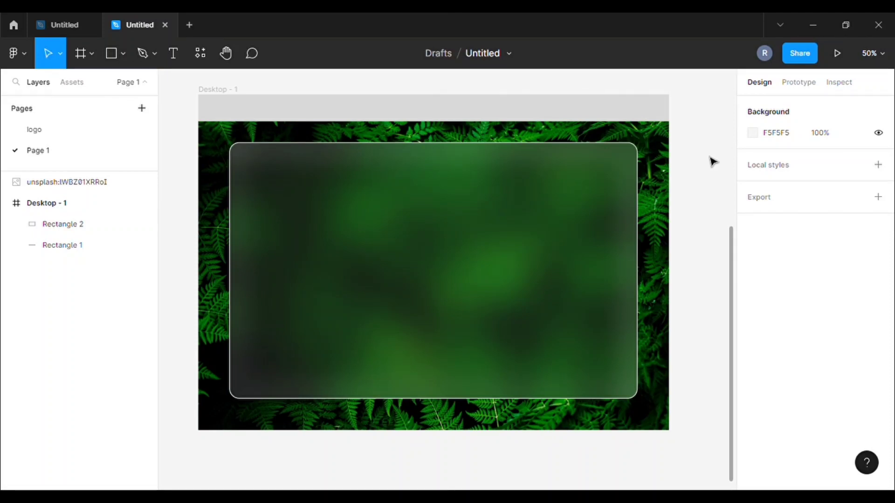
pyautogui.scroll(-1, 347, 229)
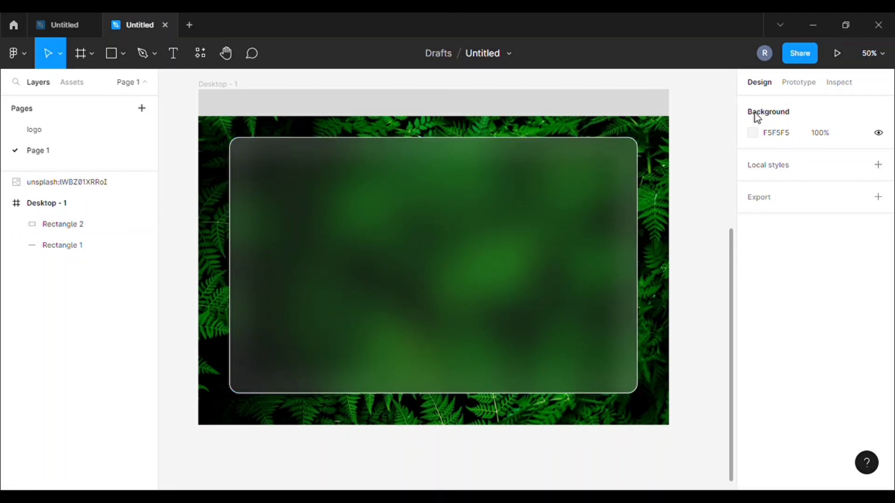
pyautogui.click(604, 203)
pyautogui.scroll(-3, 812, 306)
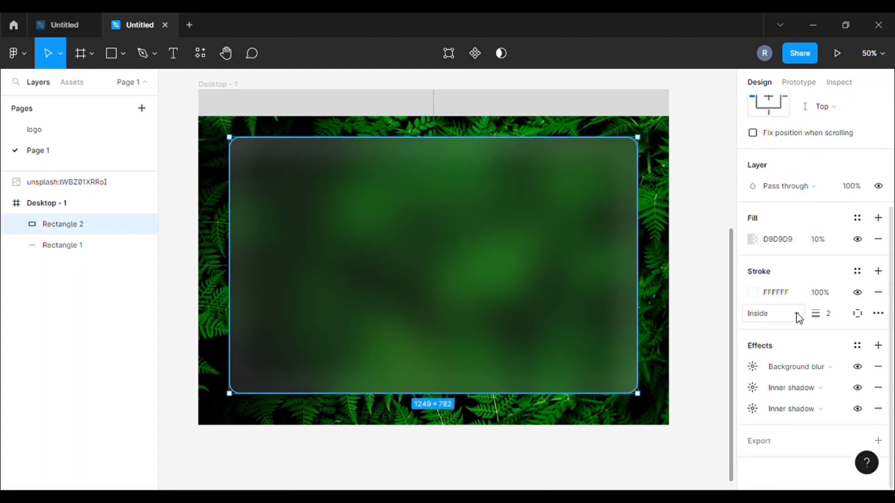
pyautogui.click(755, 296)
pyautogui.click(624, 145)
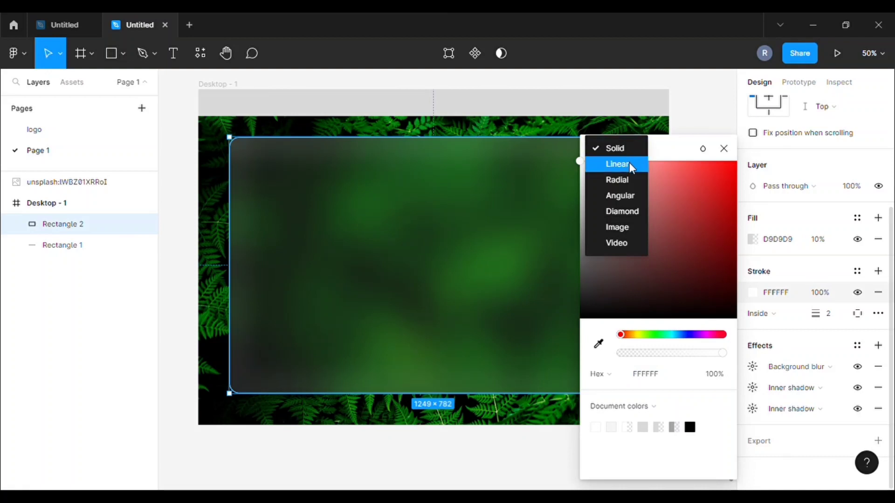
pyautogui.click(629, 163)
pyautogui.moveTo(435, 395)
pyautogui.mouseDown()
pyautogui.moveTo(475, 483)
pyautogui.moveTo(522, 337)
pyautogui.moveTo(517, 372)
pyautogui.mouseUp()
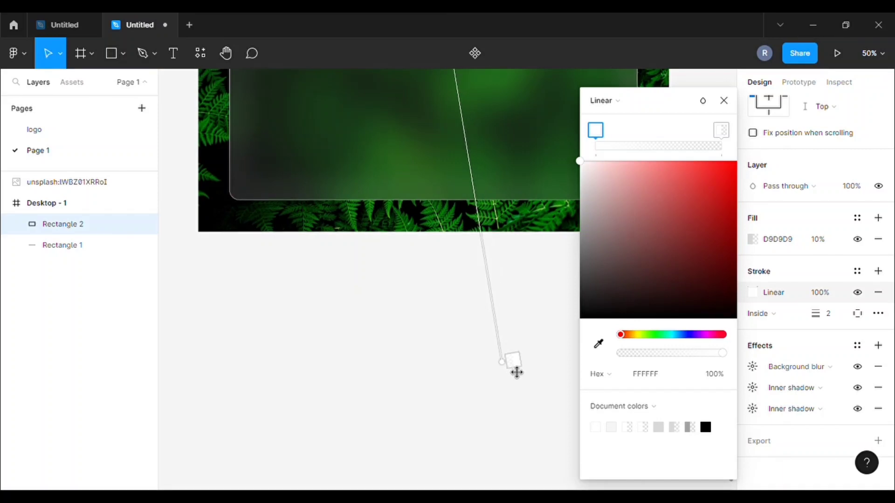
# Try different opacities for the two white colour stops of the stroke's linear gradient.
pyautogui.click(634, 353)
pyautogui.moveTo(638, 354); pyautogui.dragTo(708, 349)
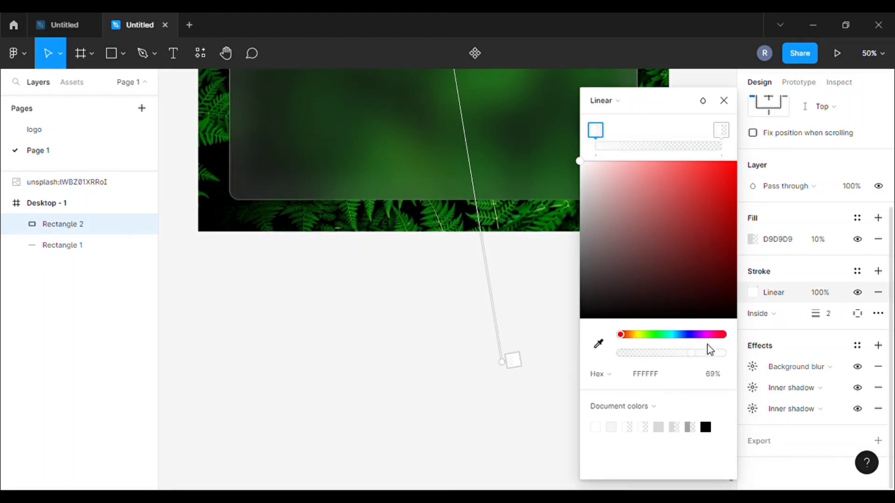
pyautogui.click(720, 132)
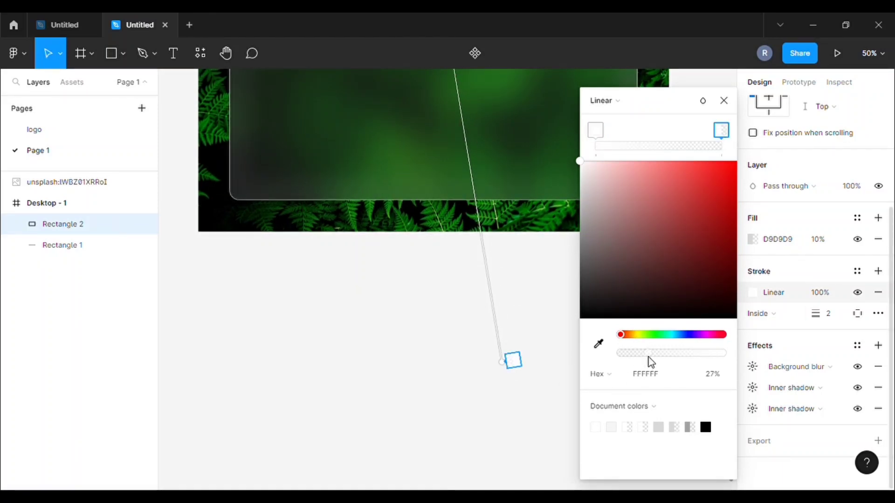
pyautogui.click(724, 100)
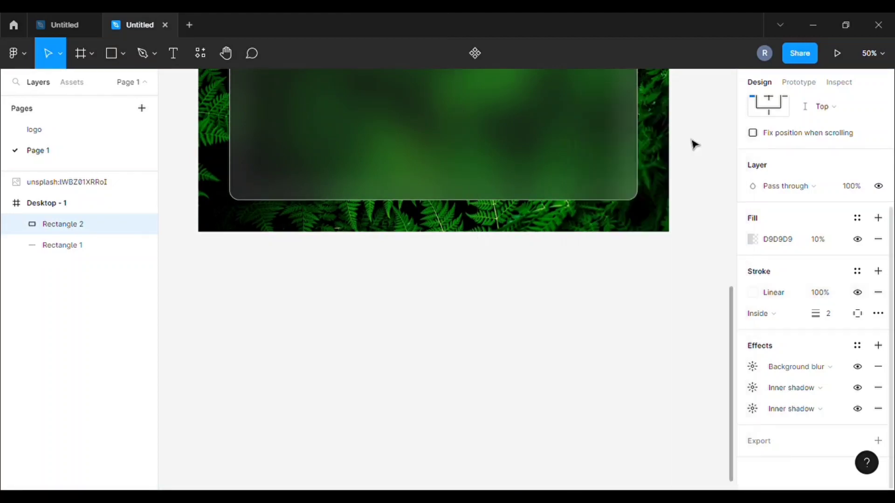
# Move the stroke gradient's end point closer beneath the glass panel so the gradient runs nearly vertically.
pyautogui.click(751, 294)
pyautogui.moveTo(496, 345)
pyautogui.mouseDown()
pyautogui.moveTo(463, 305)
pyautogui.moveTo(467, 316)
pyautogui.mouseUp()
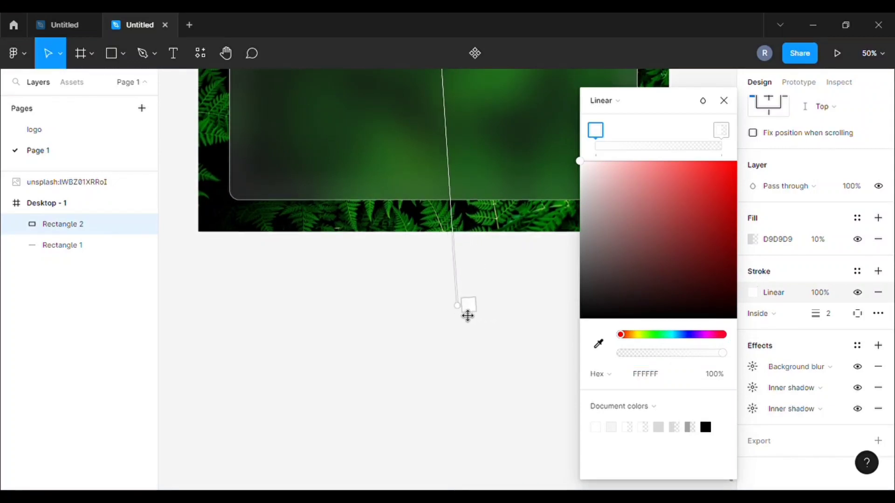
pyautogui.click(724, 100)
pyautogui.scroll(3, 535, 240)
pyautogui.scroll(3, 394, 222)
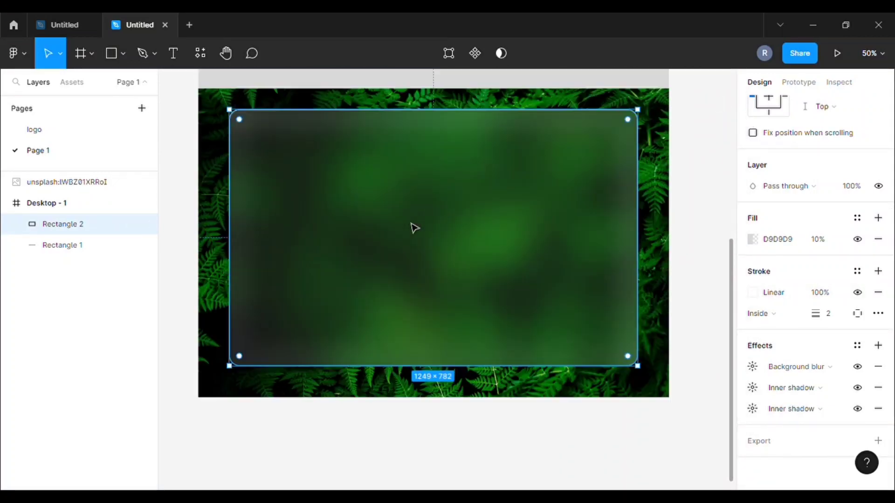
pyautogui.scroll(-1, 402, 221)
pyautogui.click(695, 159)
pyautogui.scroll(1, 408, 214)
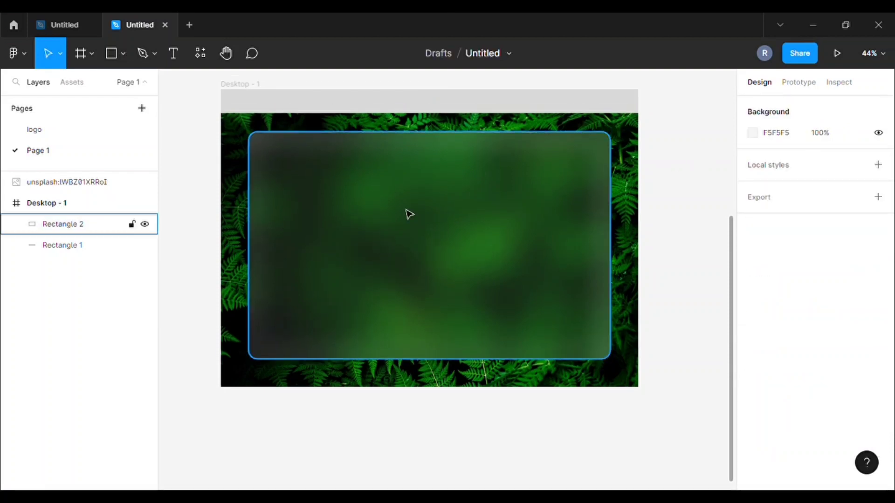
pyautogui.scroll(1, 717, 158)
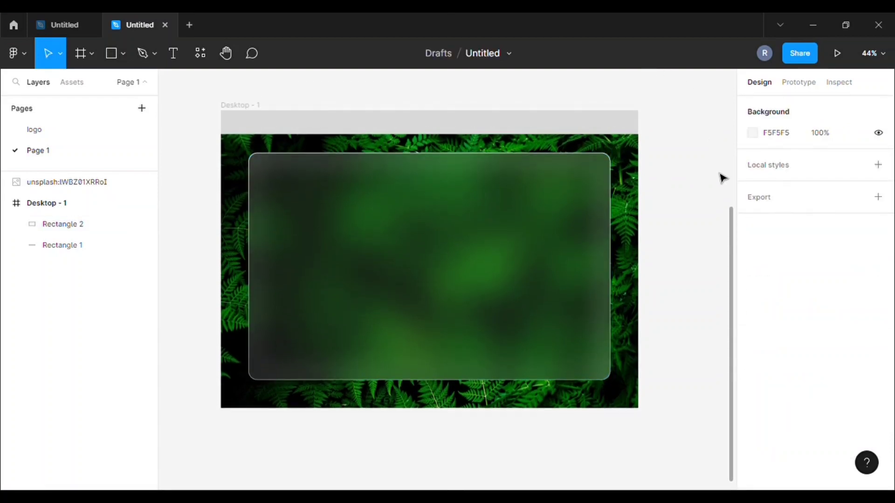
# Lower the opacity of the stroke gradient's first white stop to about 74%.
pyautogui.click(505, 192)
pyautogui.click(752, 445)
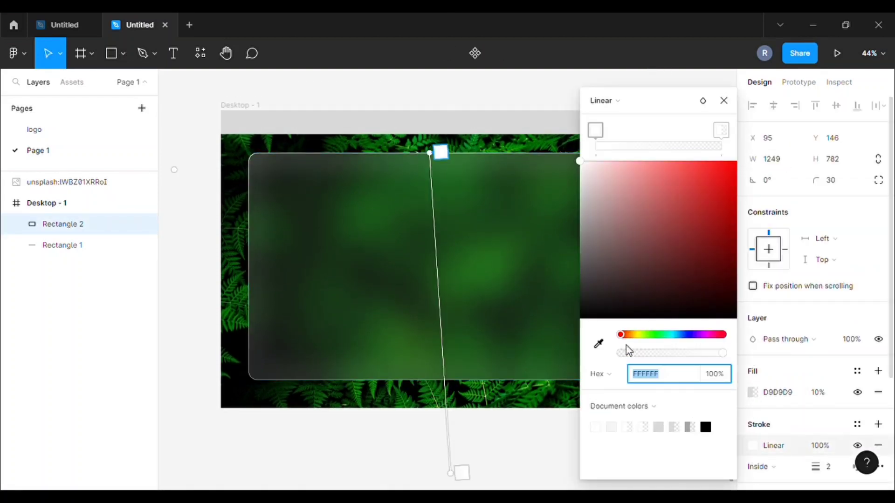
pyautogui.click(698, 353)
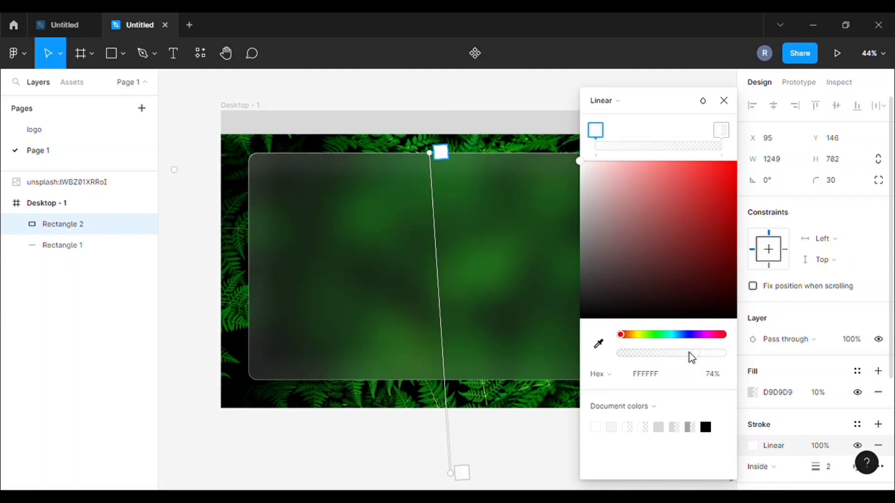
pyautogui.click(724, 100)
# Place the leafy branch image over the glass panel and scale it up to 1357.59 × 905 at X -14, Y 60.
pyautogui.scroll(1, 512, 104)
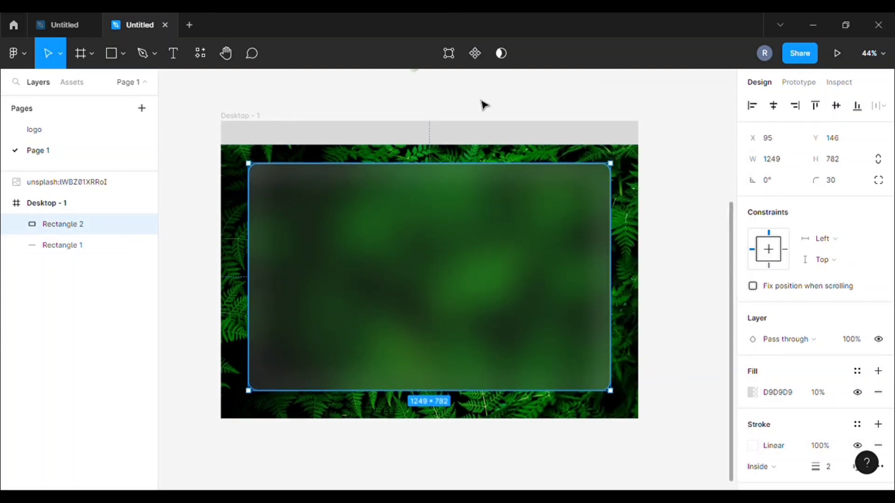
pyautogui.scroll(3, 645, 270)
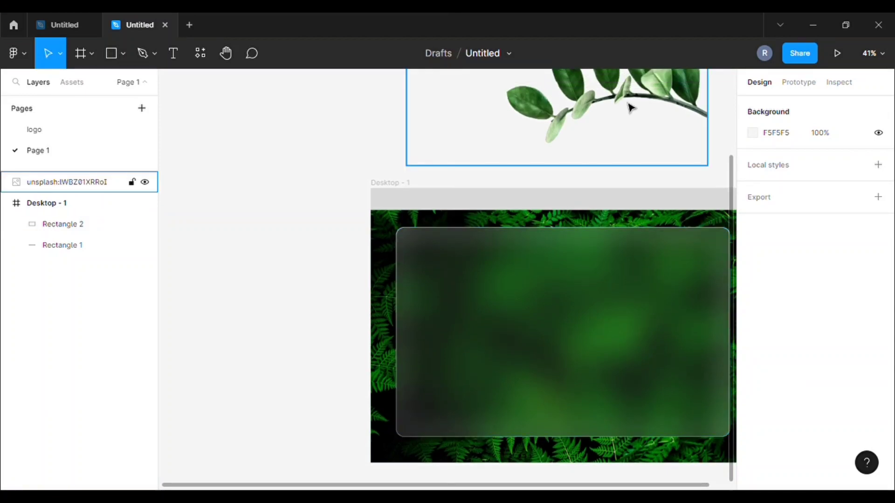
pyautogui.moveTo(629, 107); pyautogui.dragTo(649, 299)
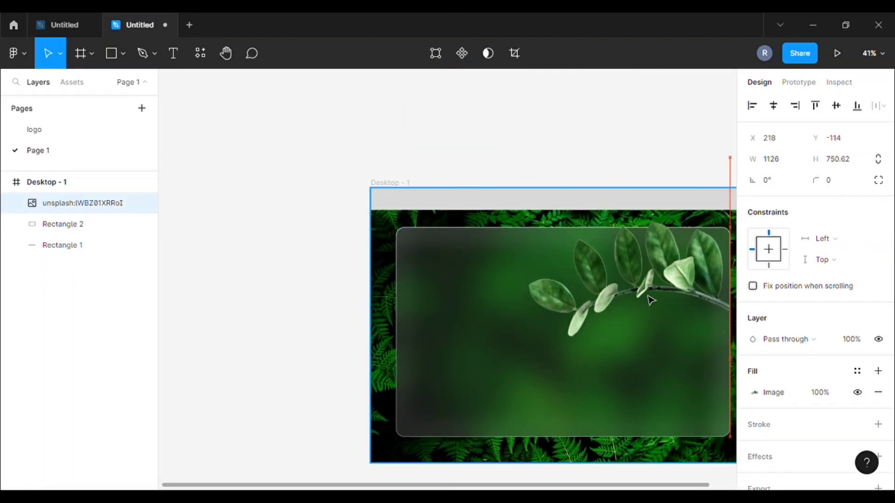
pyautogui.press('k')
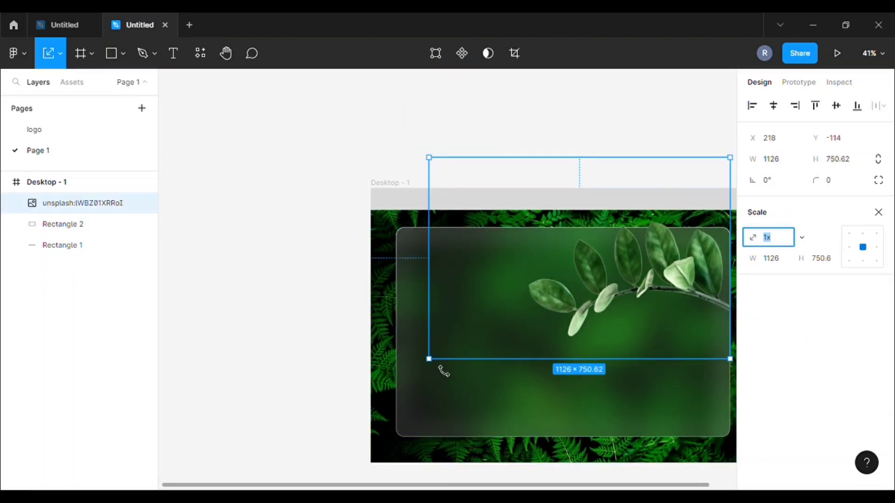
pyautogui.moveTo(429, 360); pyautogui.dragTo(399, 402)
pyautogui.moveTo(579, 331); pyautogui.dragTo(615, 357)
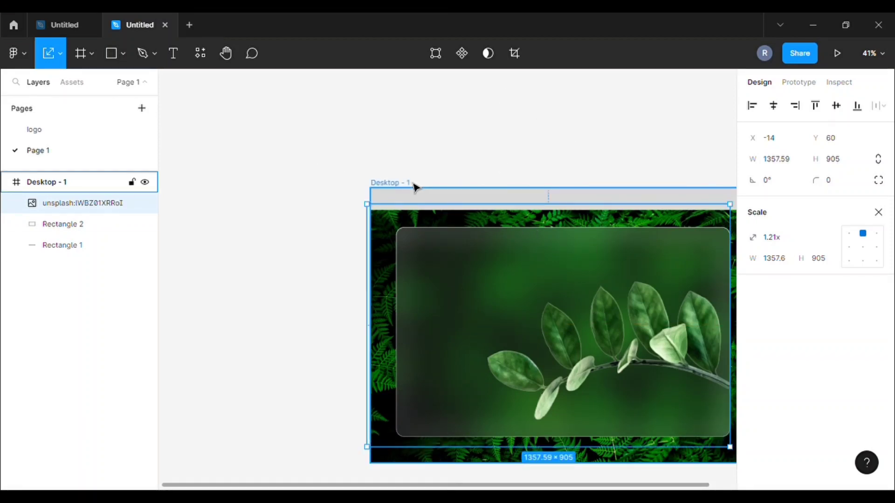
# Add the white heading "Plant make a positive impact on your environment !" in Molengo at size 81.34 on the glass panel.
pyautogui.click(172, 55)
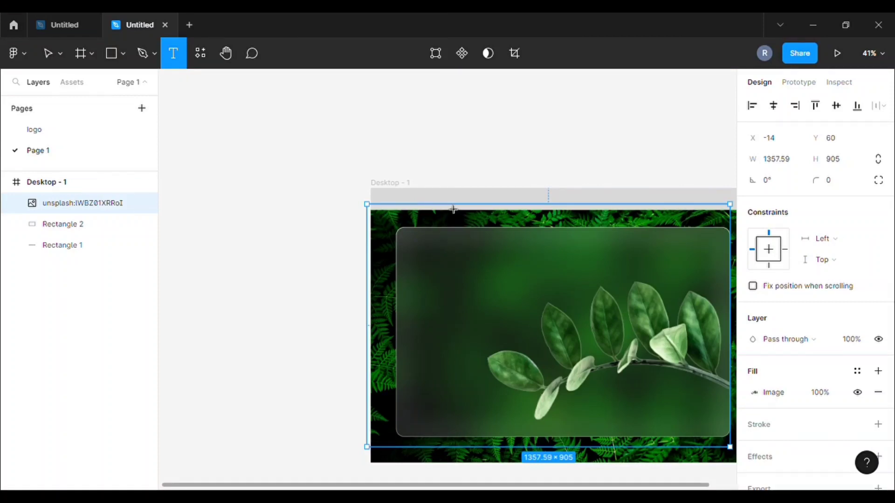
pyautogui.click(428, 266)
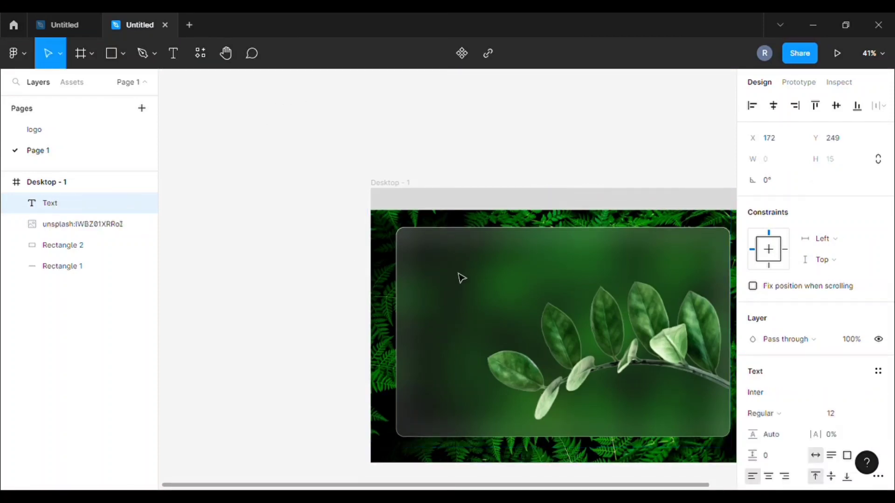
pyautogui.click(868, 414)
pyautogui.click(846, 436)
pyautogui.hotkey('ctrl', 'v')
pyautogui.moveTo(621, 274); pyautogui.dragTo(635, 284)
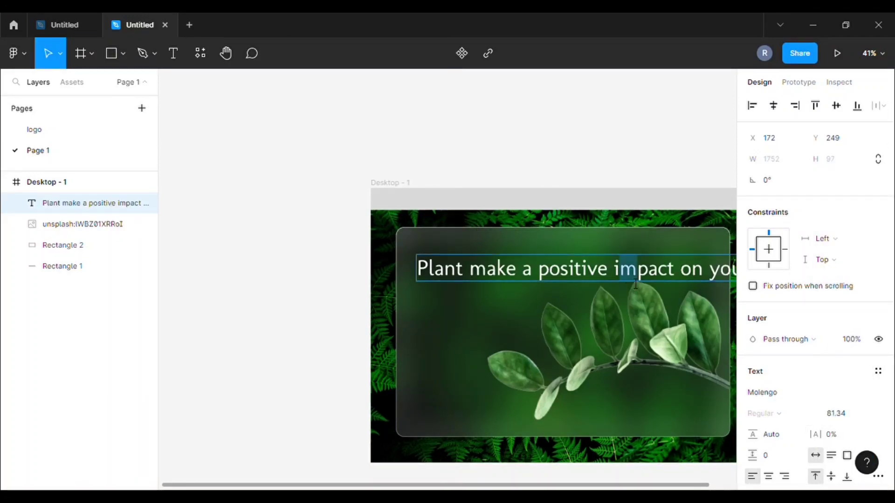
pyautogui.click(637, 284)
# Wrap the heading onto three lines in a 928-wide text box and place it at X 166, Y 201.
pyautogui.scroll(-3, 242, 256)
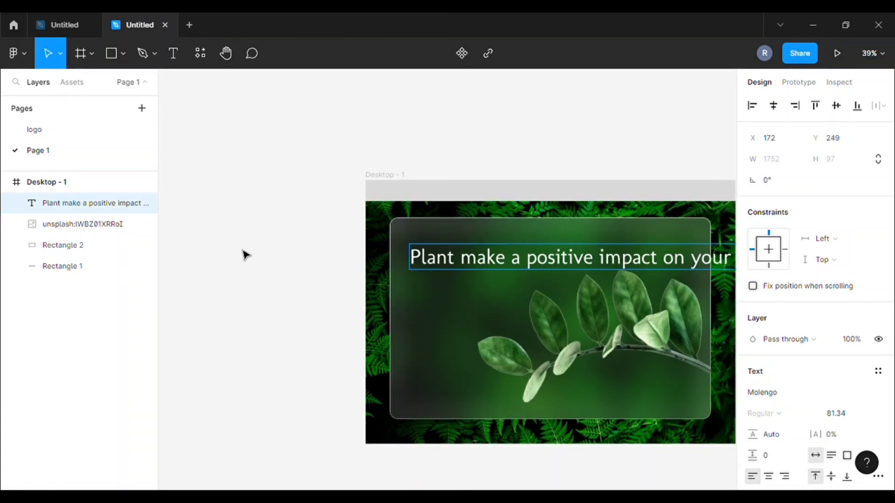
pyautogui.press('Escape')
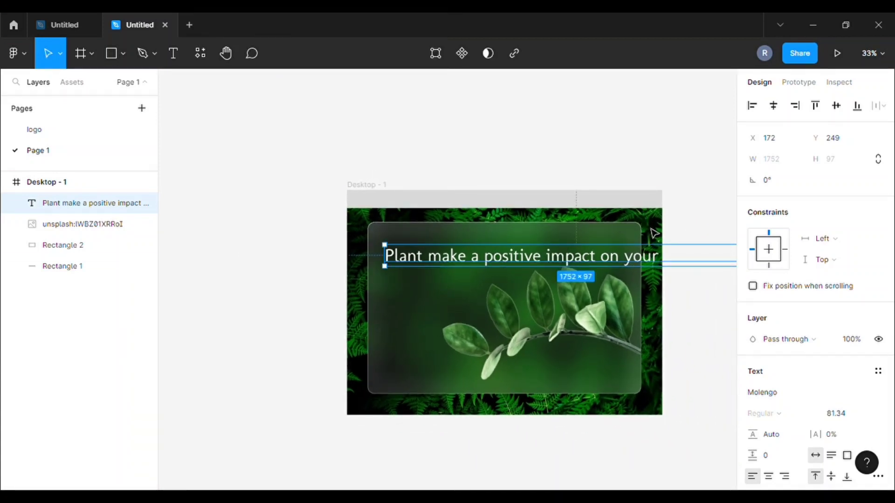
pyautogui.moveTo(691, 261); pyautogui.dragTo(552, 264)
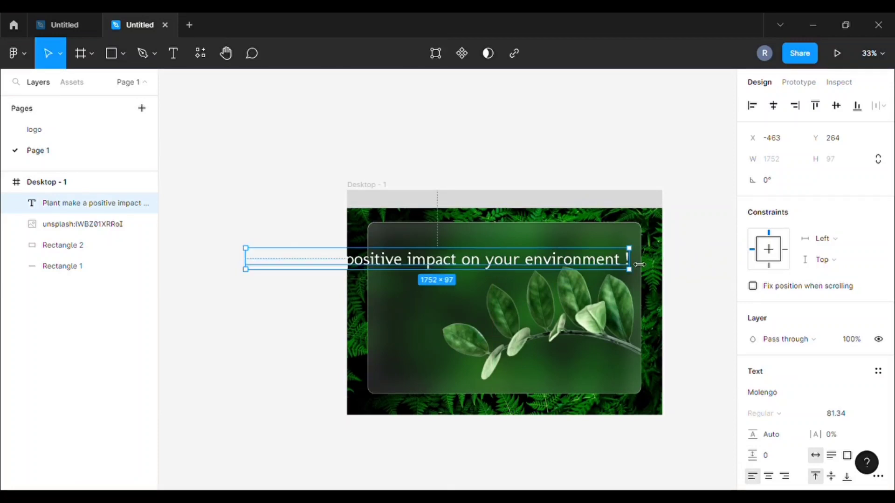
pyautogui.moveTo(630, 270); pyautogui.dragTo(527, 287)
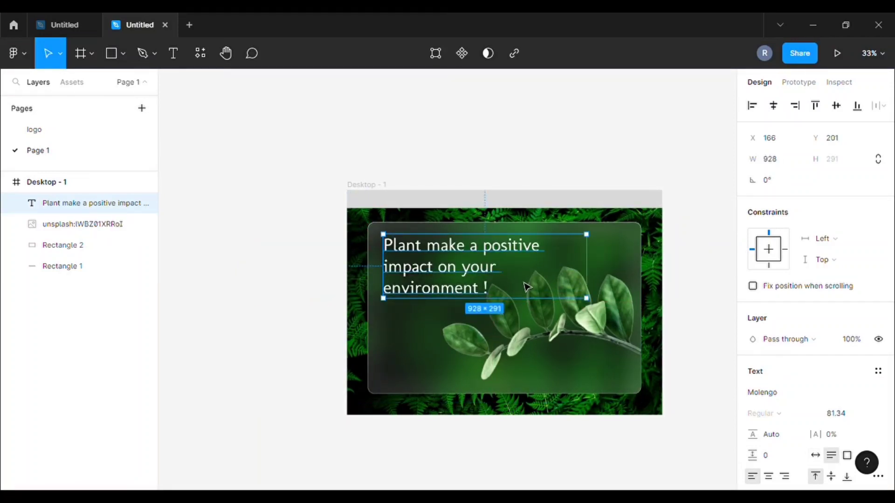
# Reposition the three-line heading on the glass panel to X 181, Y 196.
pyautogui.scroll(3, 675, 256)
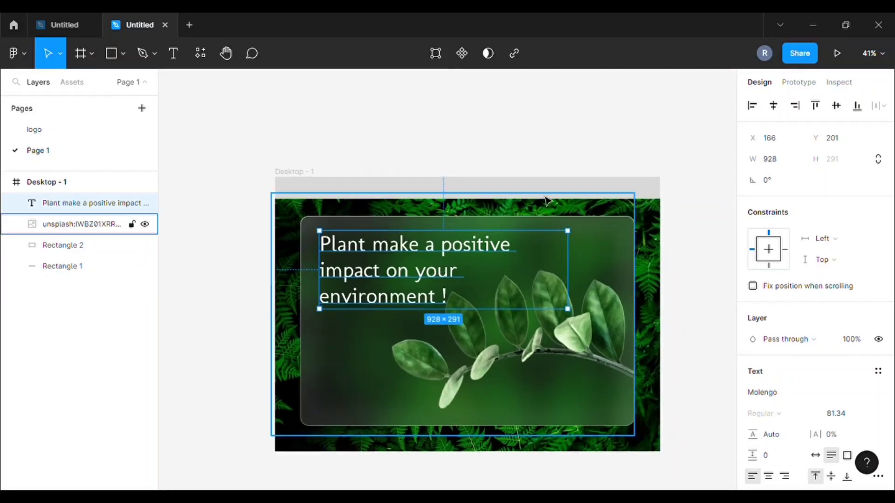
pyautogui.scroll(-1, 405, 242)
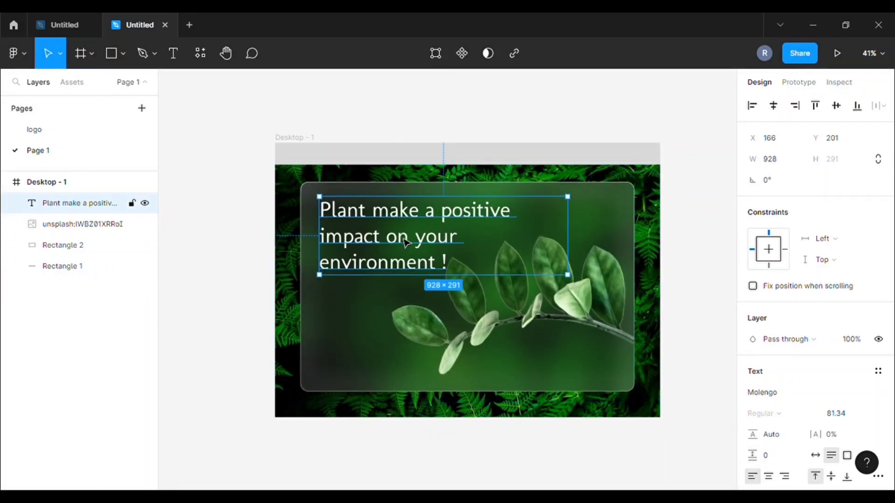
pyautogui.moveTo(416, 265)
pyautogui.mouseDown()
pyautogui.moveTo(395, 263)
pyautogui.moveTo(423, 249)
pyautogui.mouseUp()
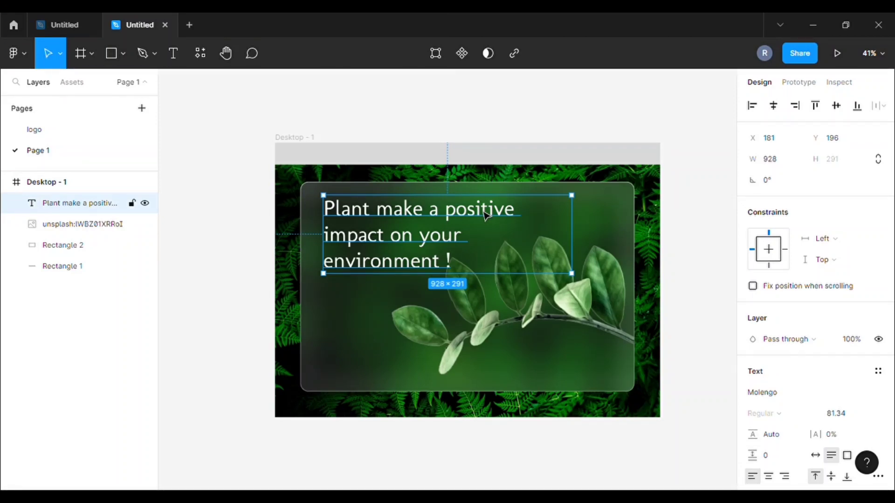
# Duplicate the heading text and place the copy directly below the original at X 201, Y 487.
pyautogui.doubleClick(475, 223)
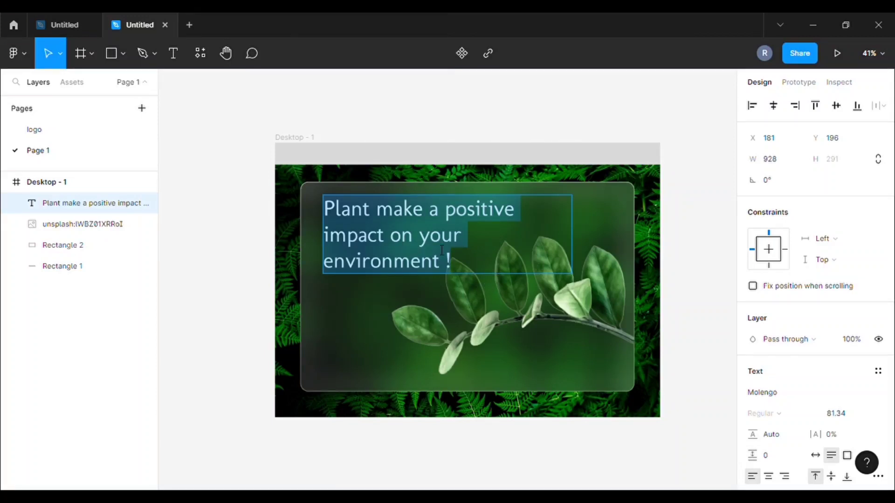
pyautogui.click(479, 237)
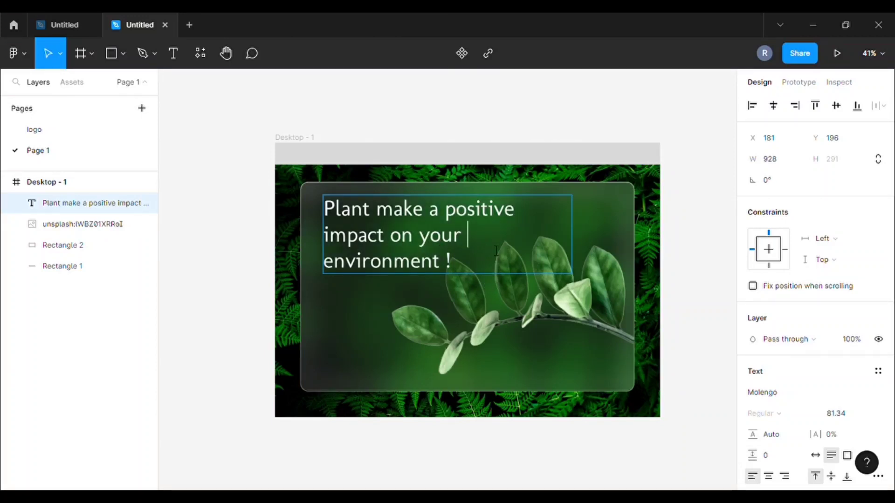
pyautogui.press('Escape')
pyautogui.hotkey('ctrl', 'd')
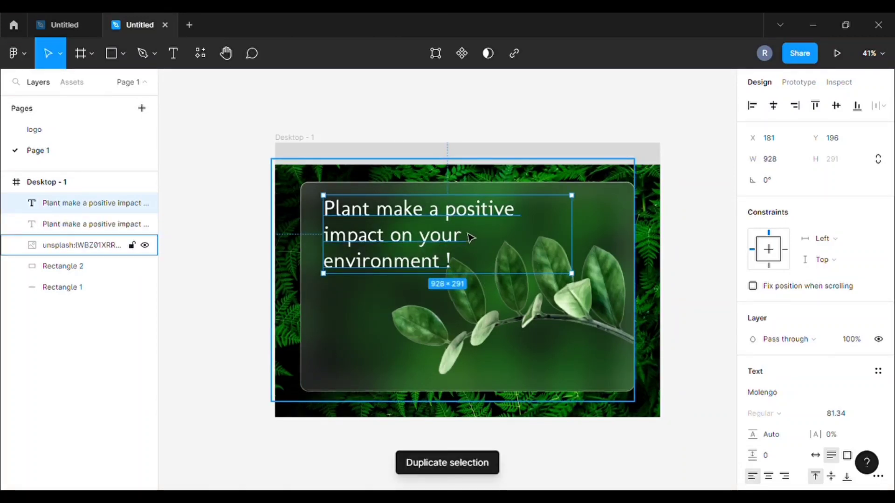
pyautogui.moveTo(500, 261); pyautogui.dragTo(504, 339)
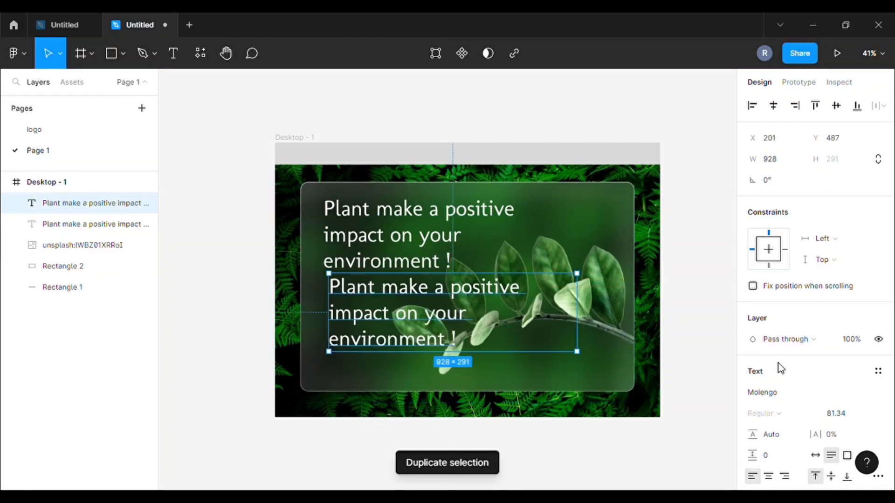
# Reduce the copied text to size 28 and align it under the heading at X 181, Y 493.
pyautogui.click(871, 413)
pyautogui.click(852, 346)
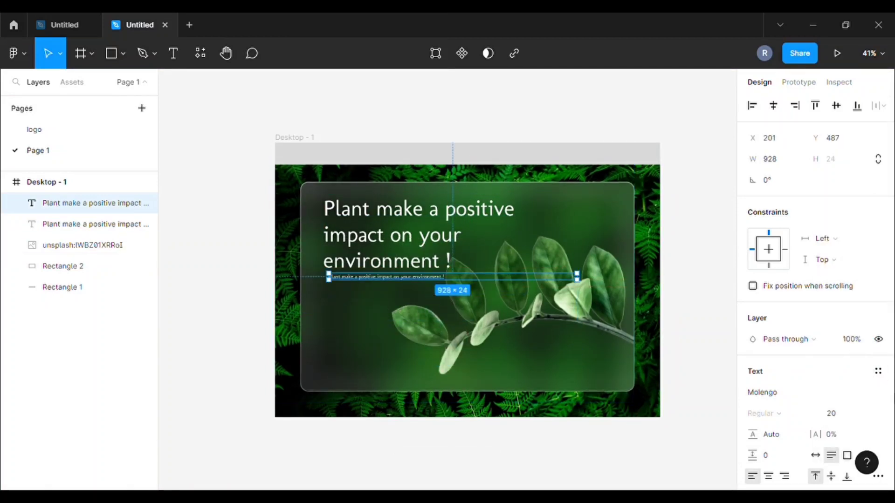
pyautogui.click(868, 415)
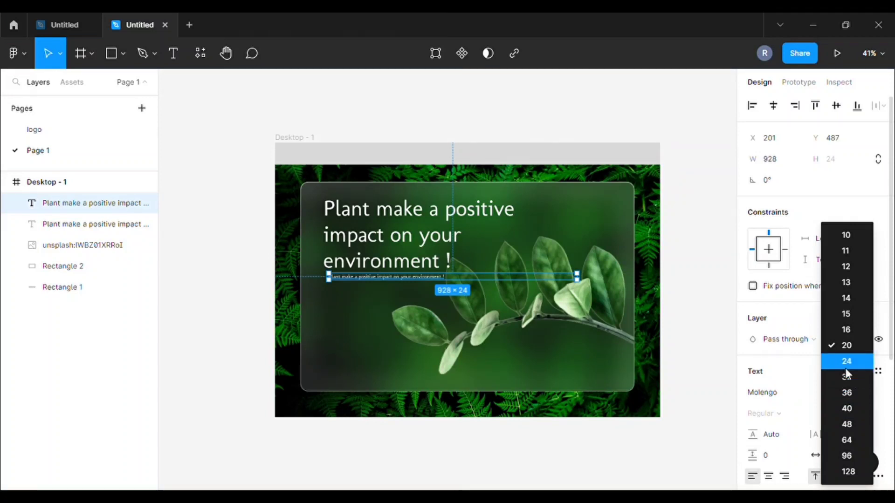
pyautogui.click(846, 377)
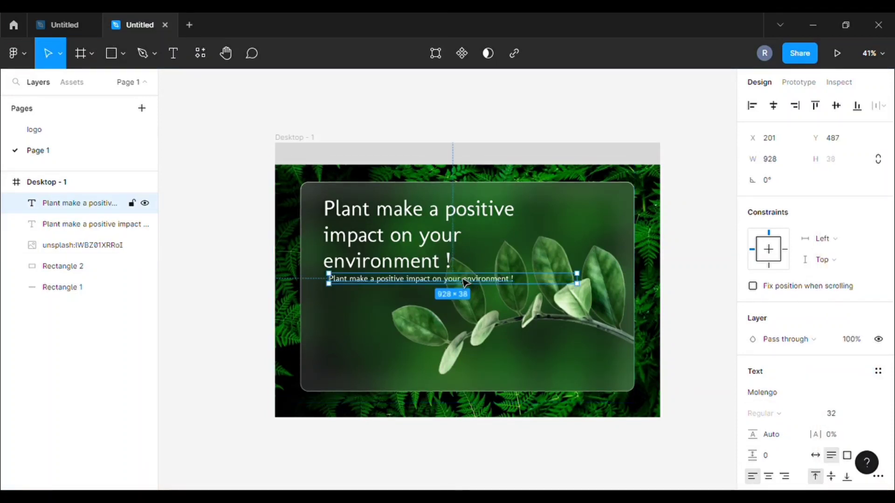
pyautogui.moveTo(461, 279)
pyautogui.mouseDown()
pyautogui.moveTo(448, 281)
pyautogui.moveTo(456, 280)
pyautogui.mouseUp()
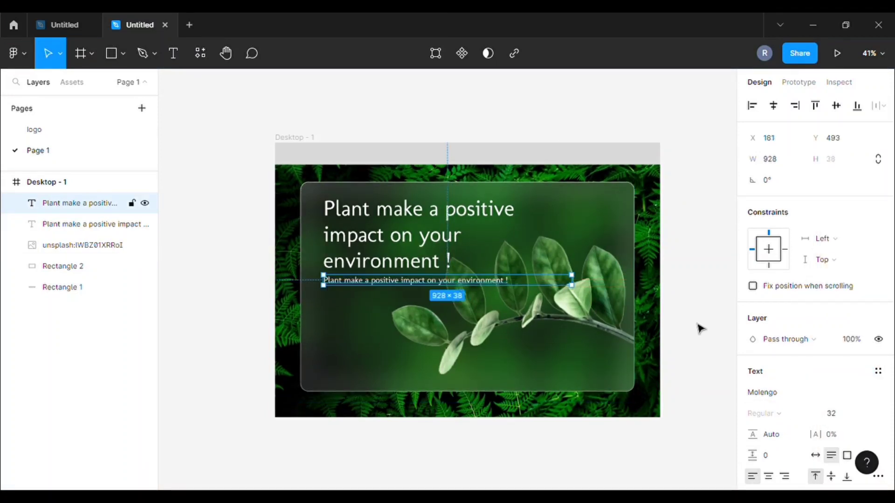
pyautogui.click(839, 414)
pyautogui.write('28')
pyautogui.click(692, 333)
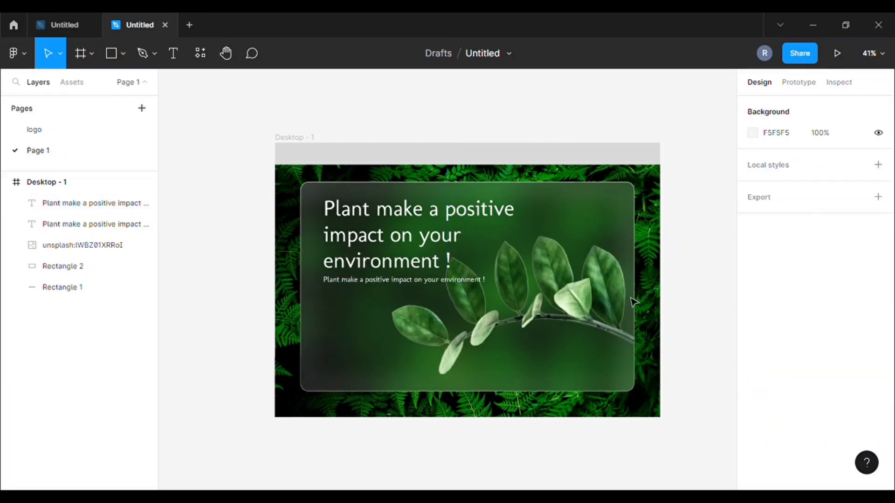
# Scale the leafy branch image down to 1051.59 × 701.01 and place it at X 287, Y 41.
pyautogui.scroll(1, 414, 288)
pyautogui.scroll(3, 414, 288)
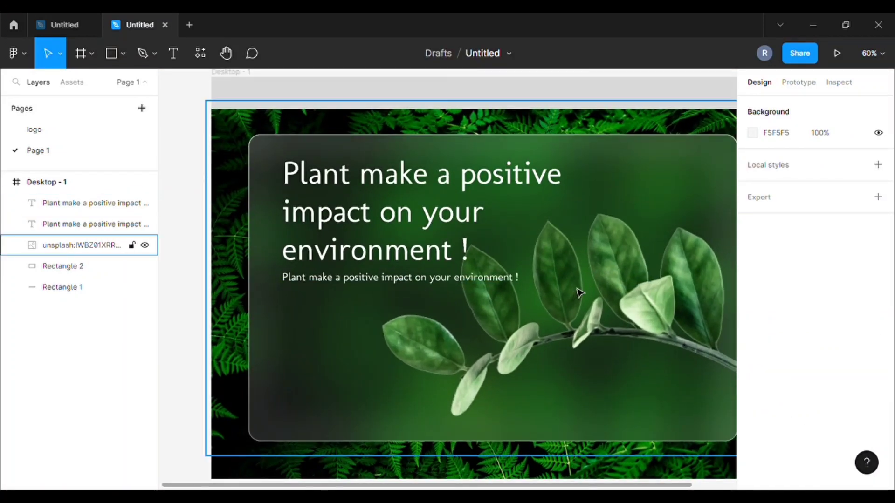
pyautogui.moveTo(574, 285); pyautogui.dragTo(597, 278)
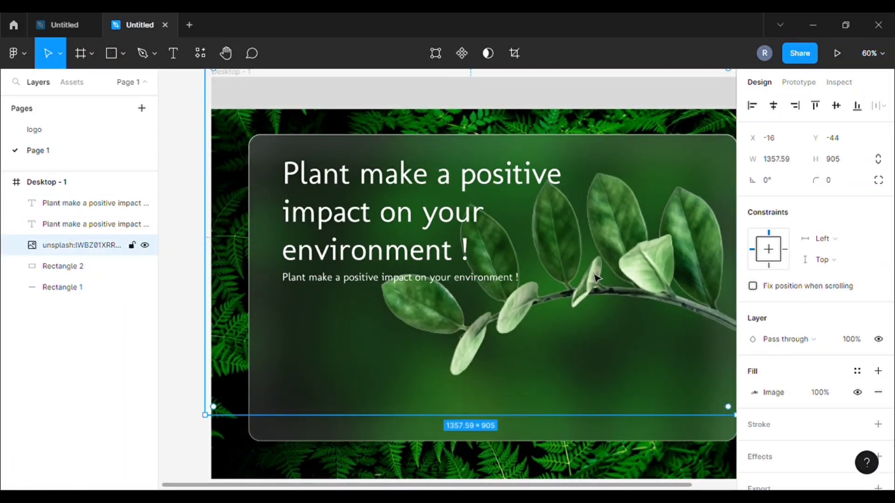
pyautogui.press('k')
pyautogui.moveTo(213, 409); pyautogui.dragTo(334, 345)
pyautogui.moveTo(639, 240); pyautogui.dragTo(637, 273)
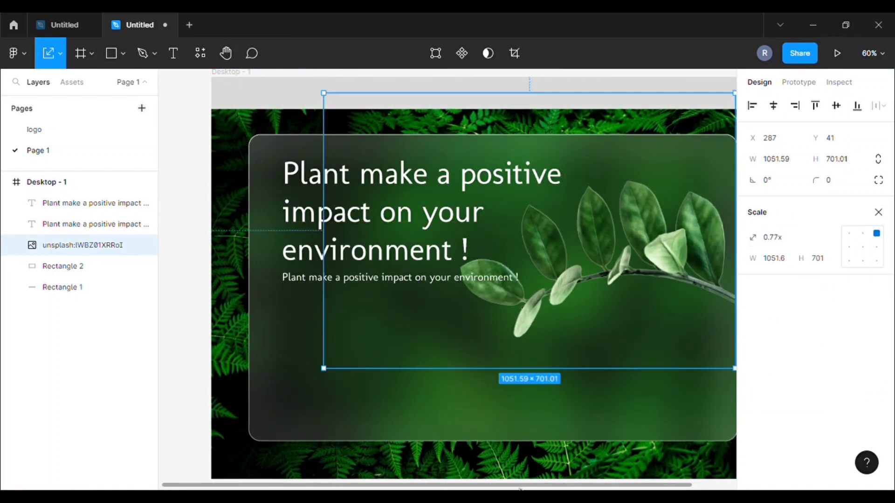
pyautogui.hscroll(3, 512, 488)
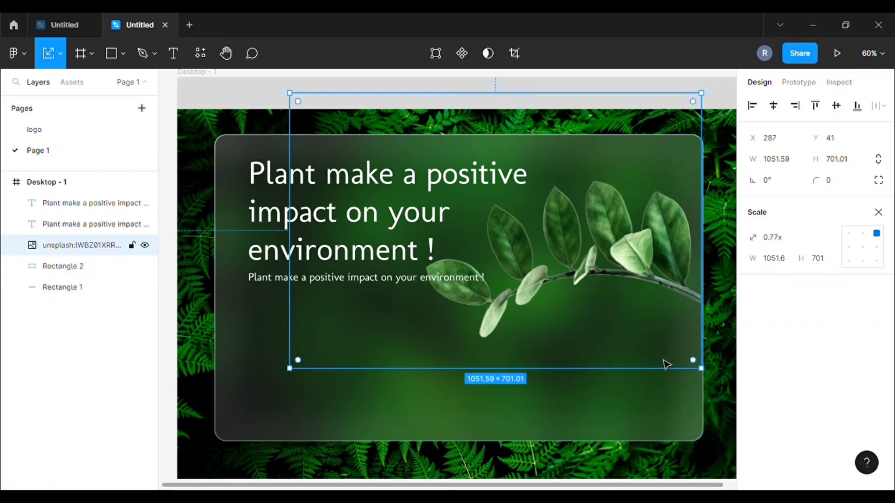
pyautogui.keyDown('ctrl'); pyautogui.scroll(-2, 538, 406); pyautogui.keyUp('ctrl')
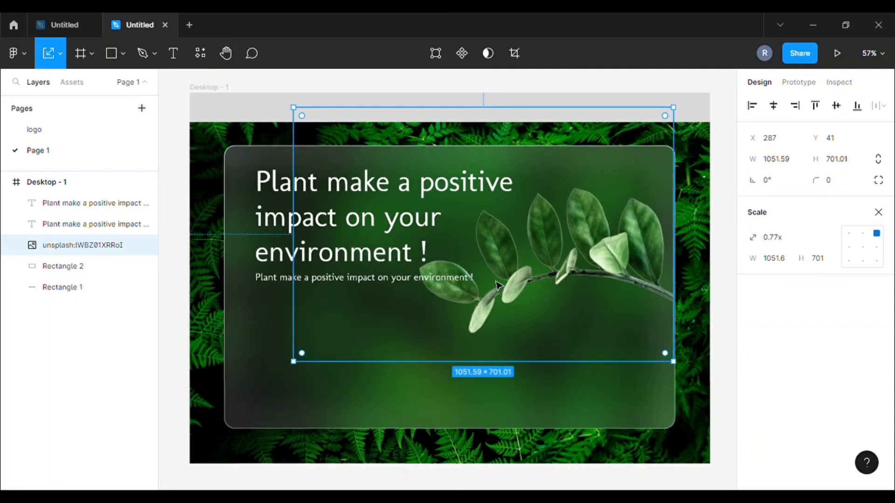
pyautogui.scroll(-1, 540, 337)
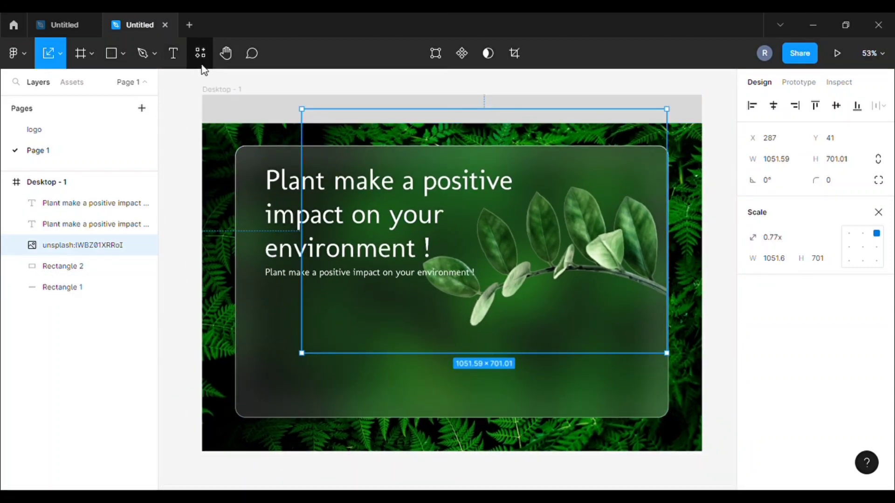
# Recolour the header bar with a dark green sampled from the artwork and adjusted to 172C17 at 65% opacity.
pyautogui.click(279, 110)
pyautogui.click(878, 212)
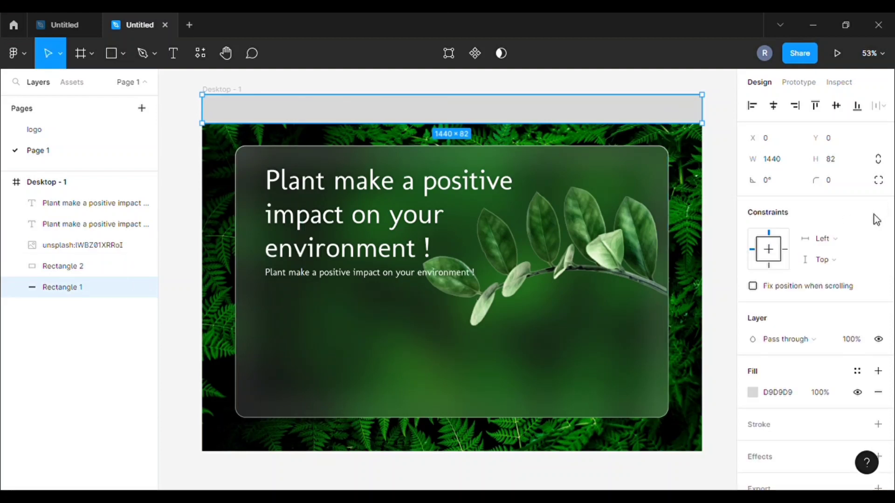
pyautogui.click(752, 393)
pyautogui.click(599, 344)
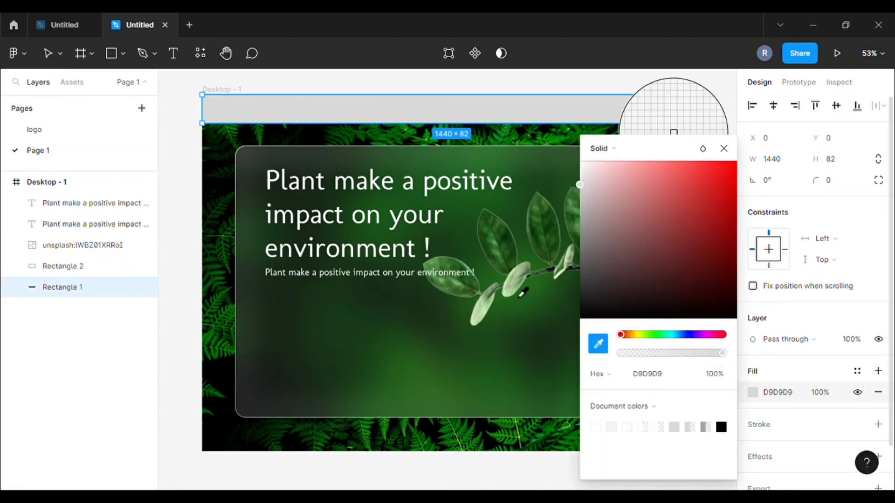
pyautogui.click(513, 250)
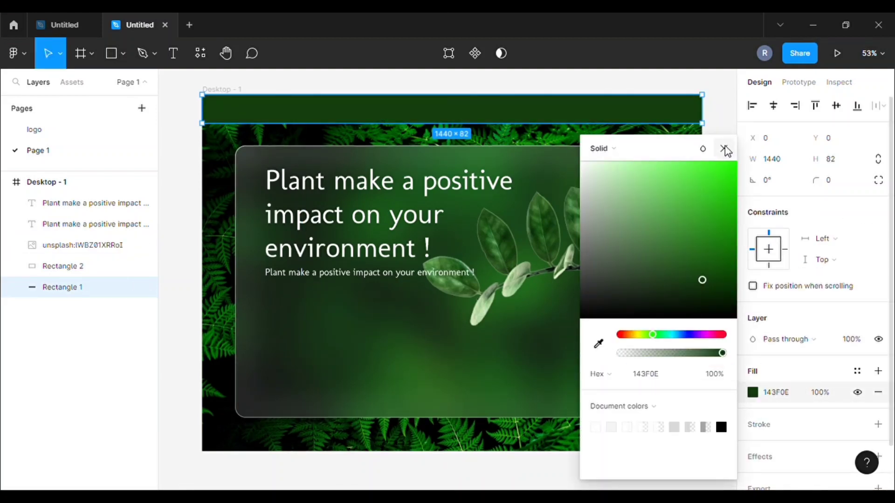
pyautogui.click(673, 353)
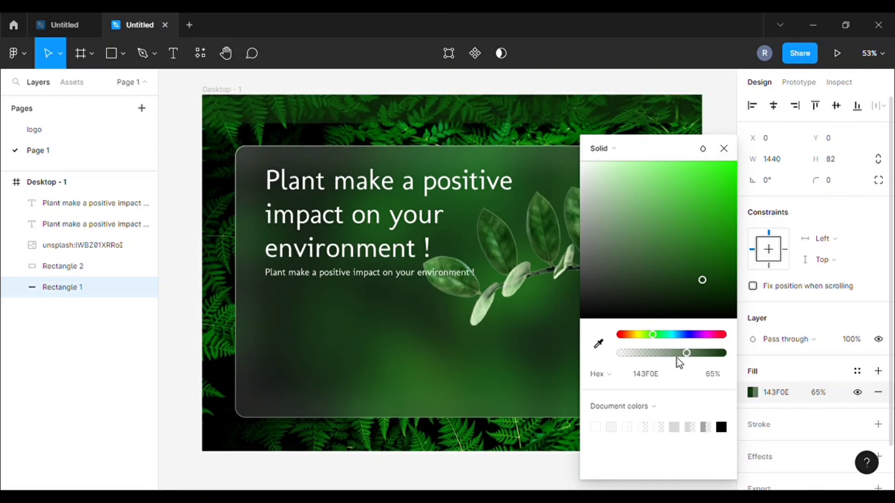
pyautogui.click(687, 357)
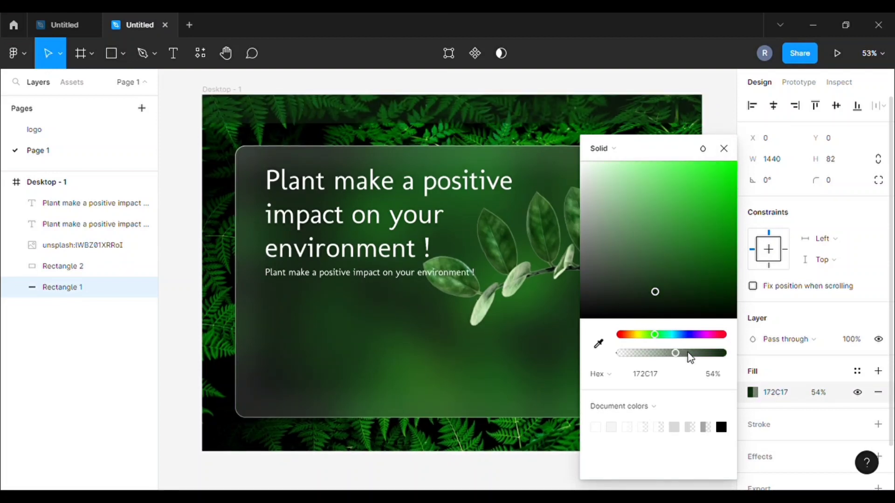
pyautogui.click(687, 353)
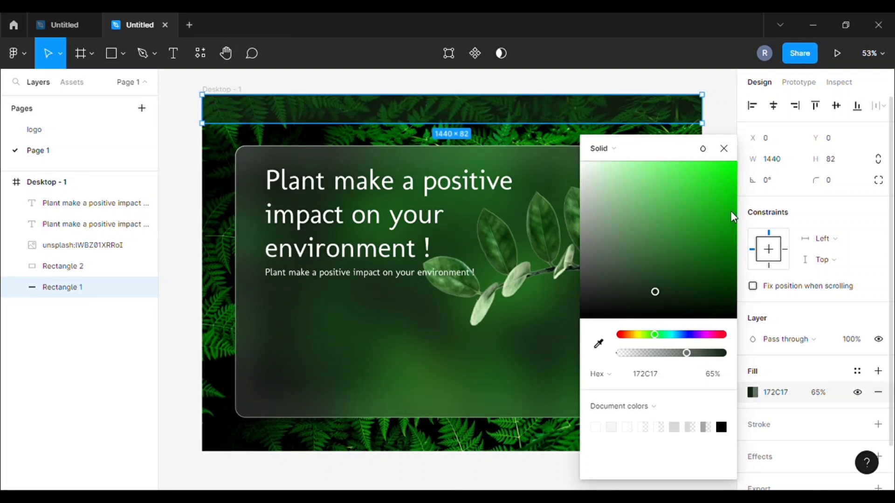
pyautogui.click(724, 148)
pyautogui.click(727, 154)
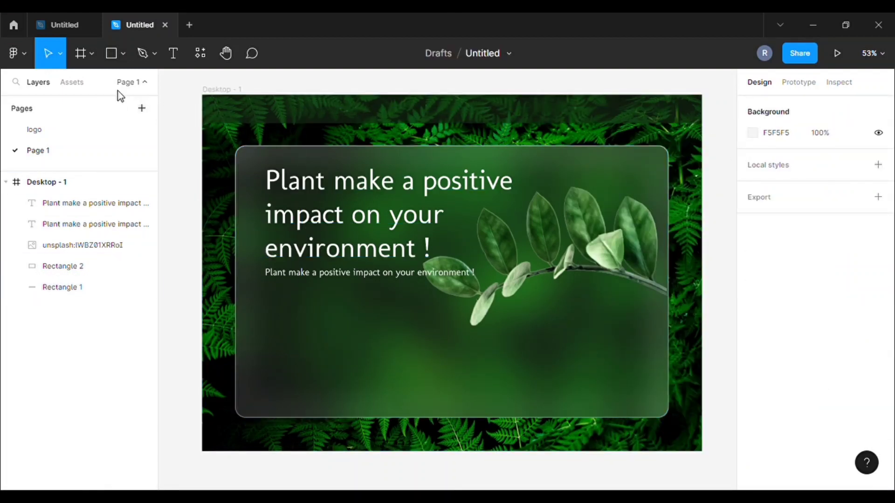
# Copy the leaf logo from the logo page into the Page 1 design and place it on the header bar at X 22, Y -28.
pyautogui.click(56, 128)
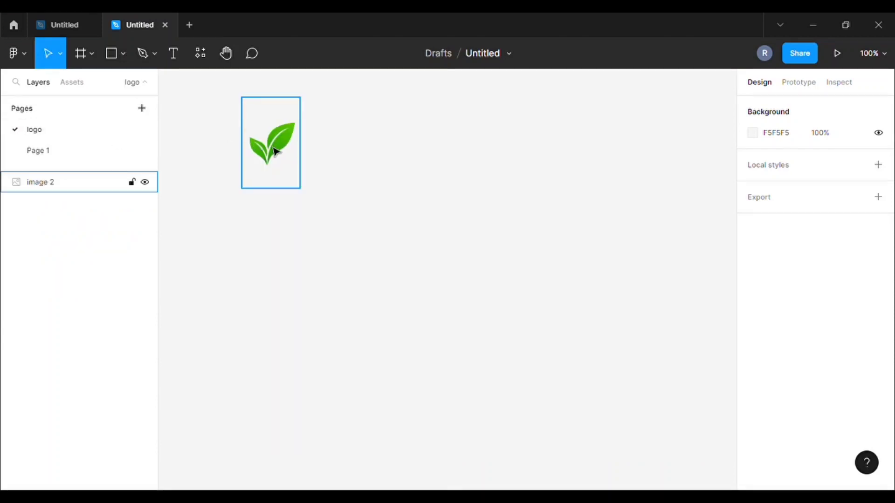
pyautogui.rightClick(275, 152)
pyautogui.click(275, 117)
pyautogui.click(74, 154)
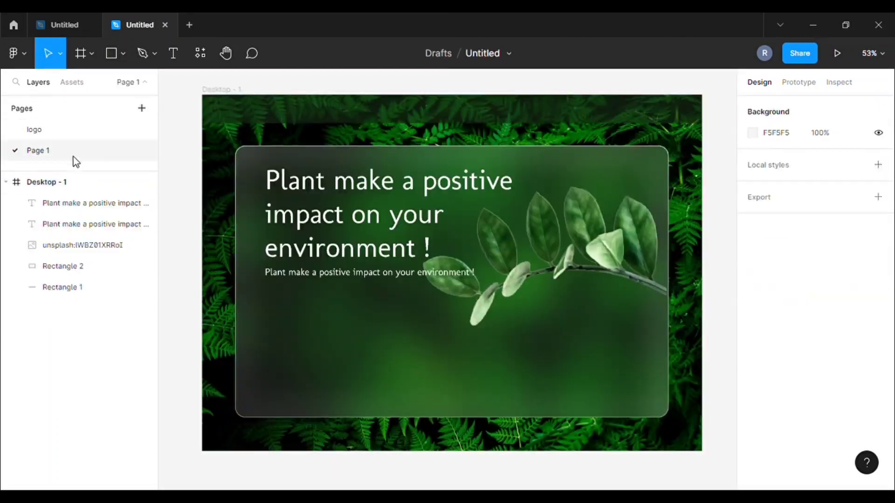
pyautogui.rightClick(191, 92)
pyautogui.click(204, 95)
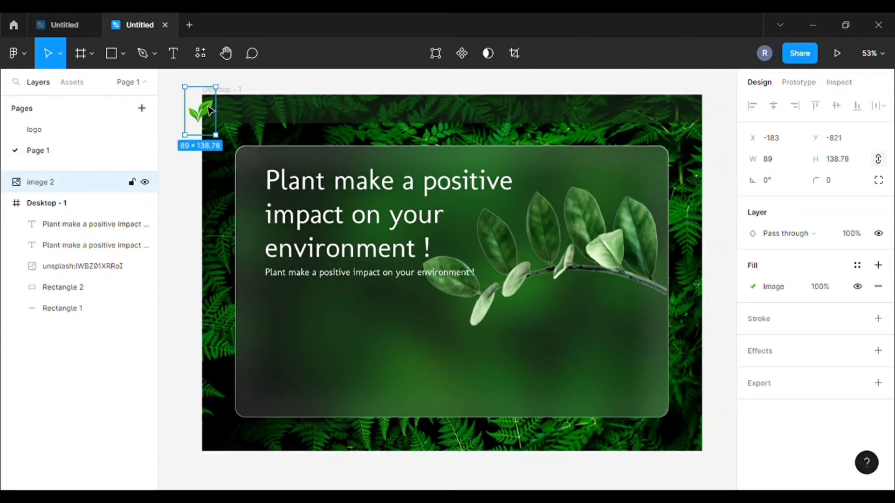
pyautogui.moveTo(209, 110); pyautogui.dragTo(231, 121)
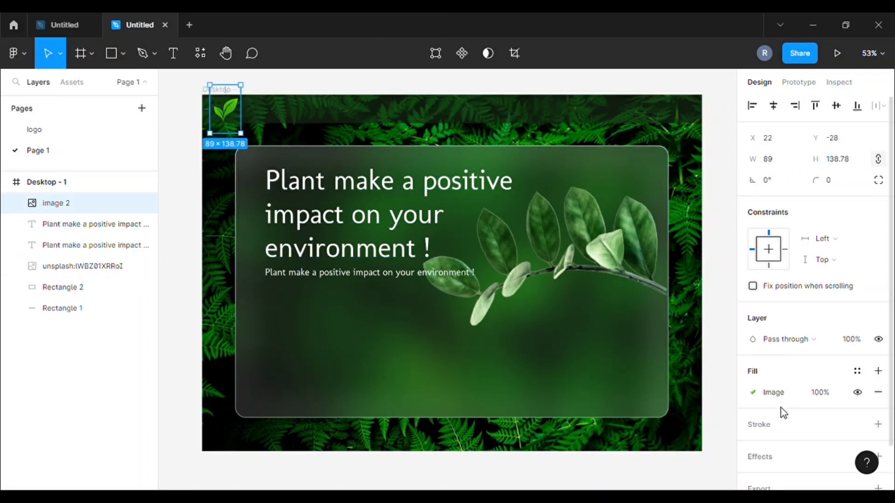
# Set the leaf logo's image fill to 90% opacity and scale it down to 76.17 × 118.78 at X 19, Y -18.
pyautogui.click(818, 396)
pyautogui.write('9')
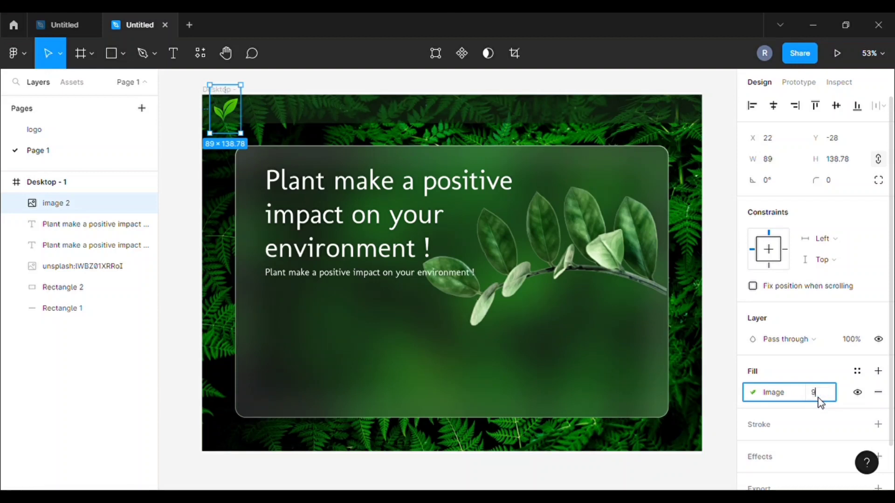
pyautogui.write('0')
pyautogui.click(725, 356)
pyautogui.click(235, 110)
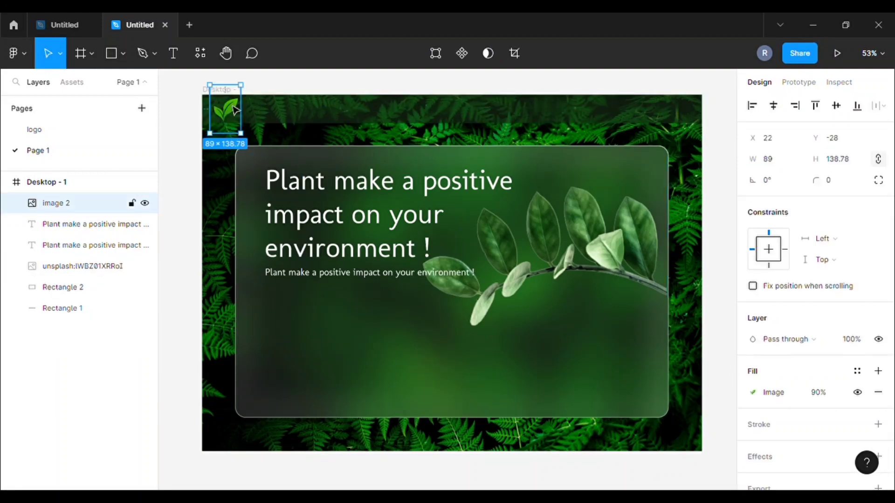
pyautogui.press('k')
pyautogui.moveTo(240, 85); pyautogui.dragTo(227, 116)
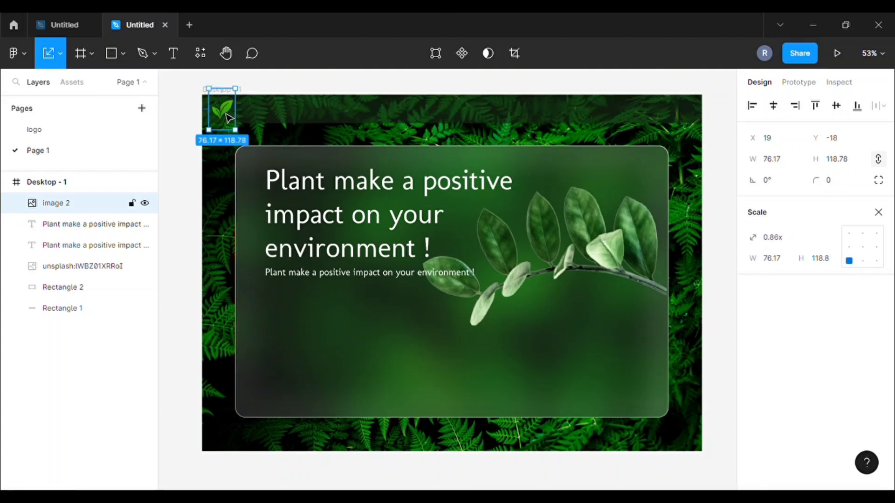
pyautogui.click(292, 78)
# Add the text "Plantkart" in Molengo at size 32 beside the leaf logo at X 120, Y 37.
pyautogui.click(172, 53)
pyautogui.click(243, 115)
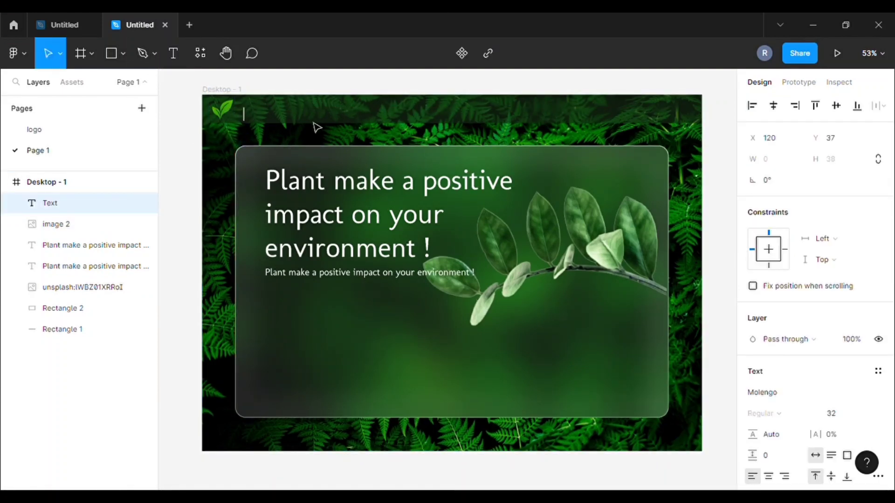
pyautogui.write('Pl')
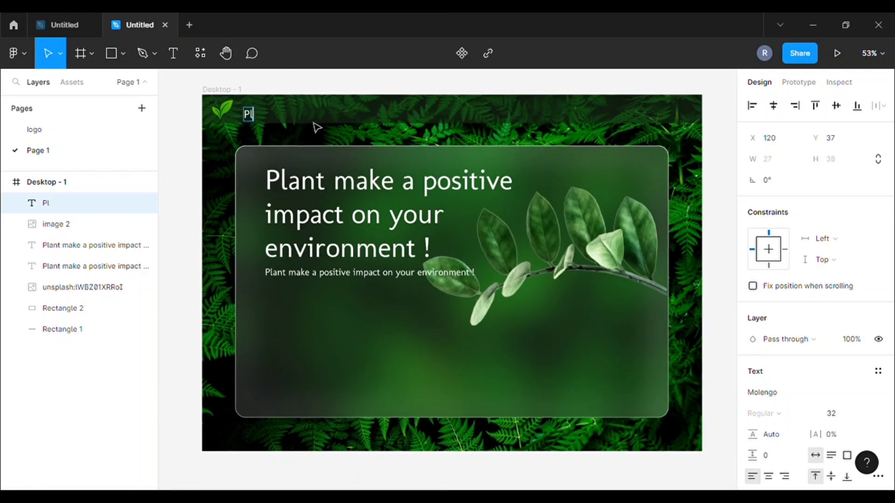
pyautogui.write('antkart')
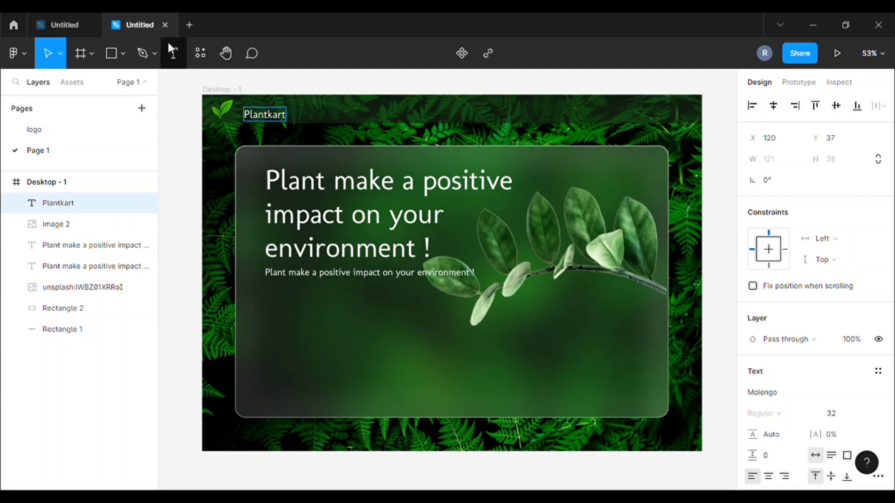
# Try the Marko One font on the "Plantkart" brand text.
pyautogui.click(791, 394)
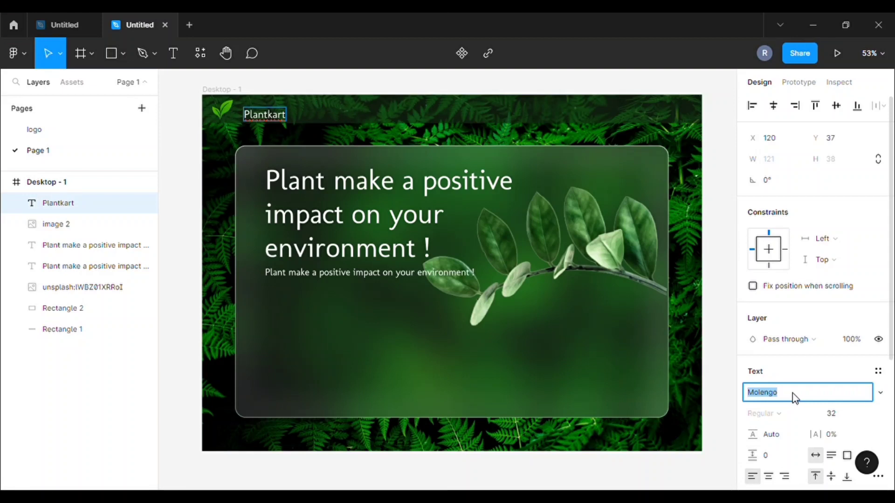
pyautogui.write('Marko One')
pyautogui.press('Return')
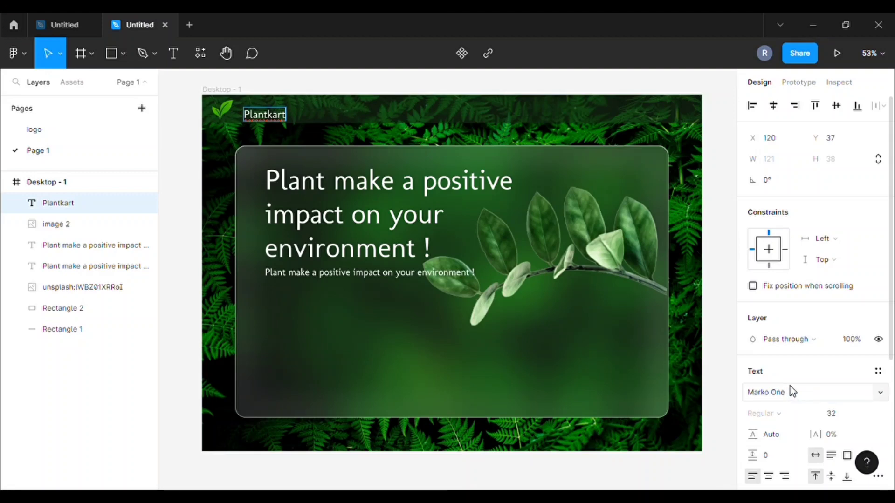
# Scale the "Plantkart" brand text up to 169.34 × 53 and place it beside the leaf logo at X 96, Y 23.
pyautogui.scroll(1, 263, 145)
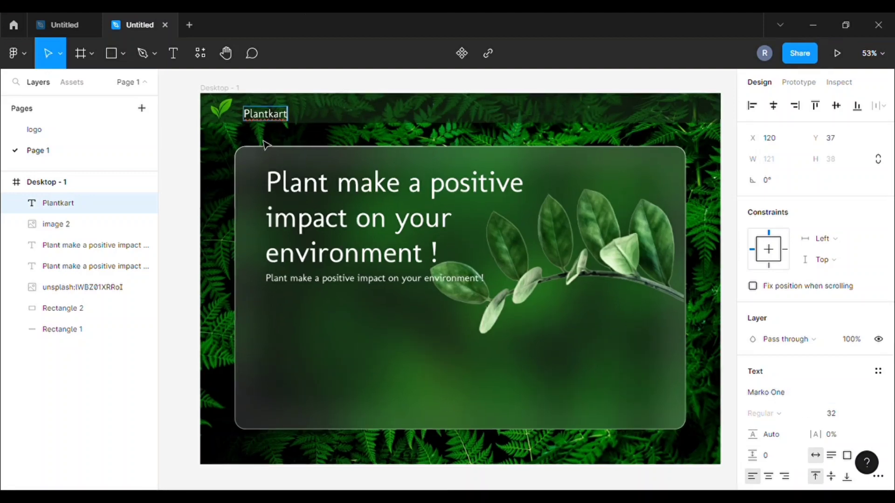
pyautogui.scroll(2, 263, 145)
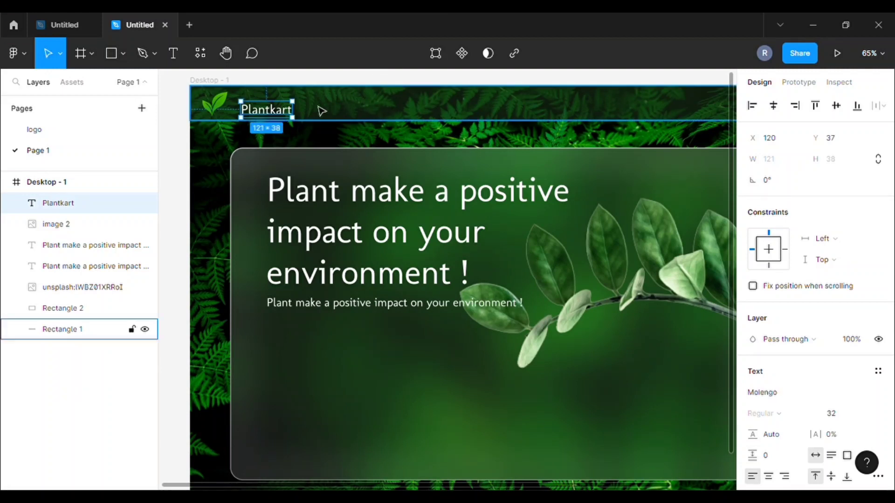
pyautogui.moveTo(276, 114); pyautogui.dragTo(300, 120)
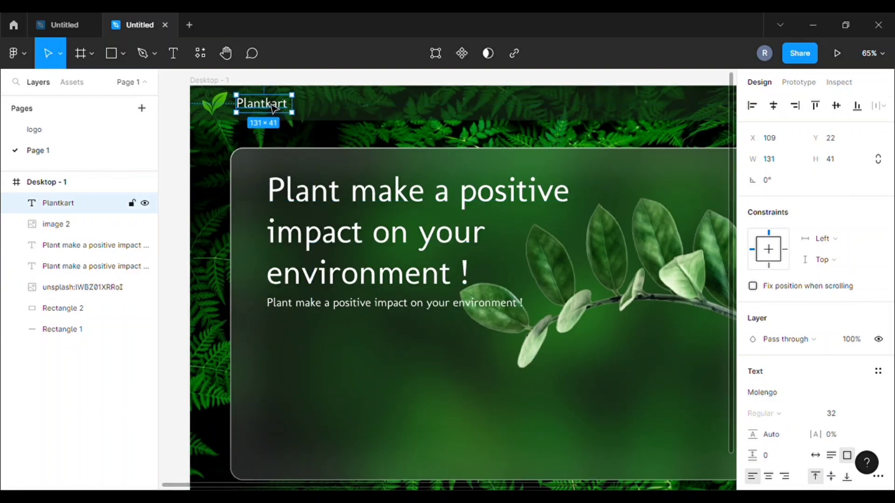
pyautogui.press('k')
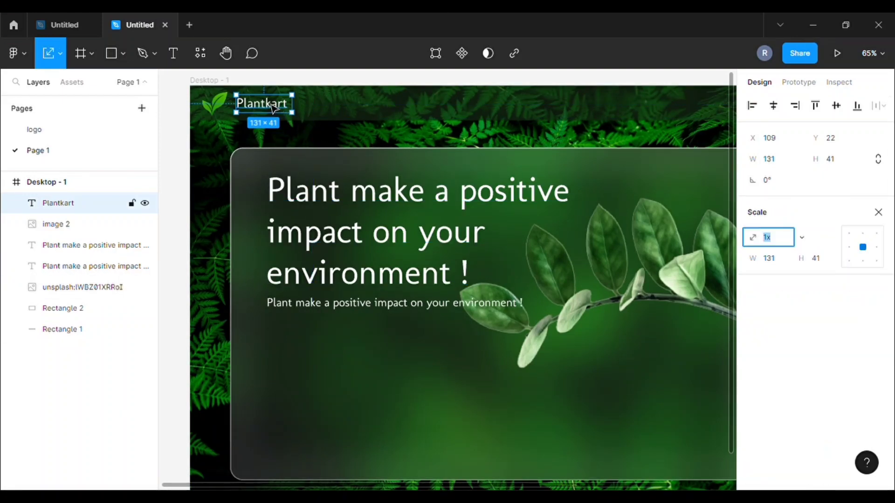
pyautogui.moveTo(292, 94); pyautogui.dragTo(251, 109)
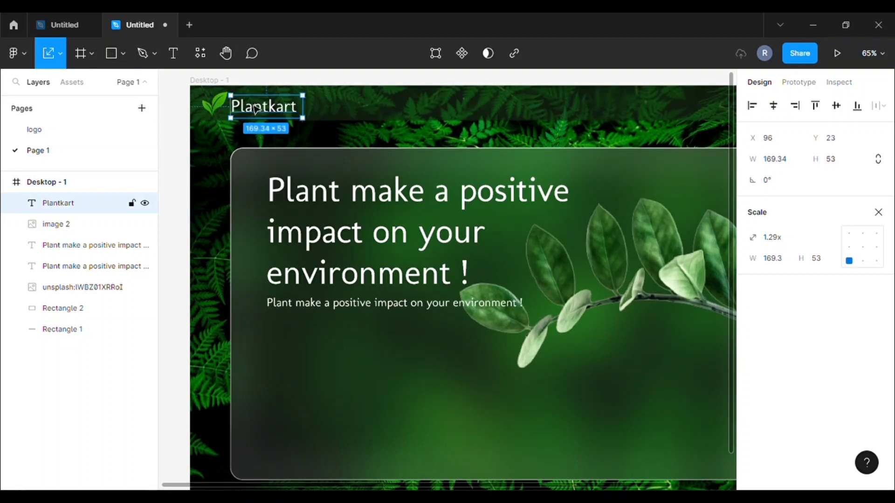
pyautogui.click(363, 81)
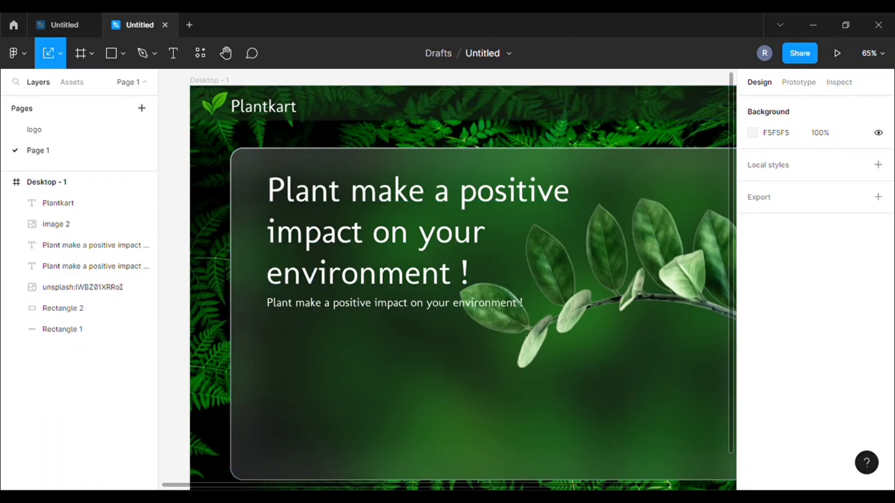
# Duplicate the "Plantkart" text and place the copy further along the header bar at X 747, Y 23.
pyautogui.moveTo(552, 485); pyautogui.dragTo(596, 487)
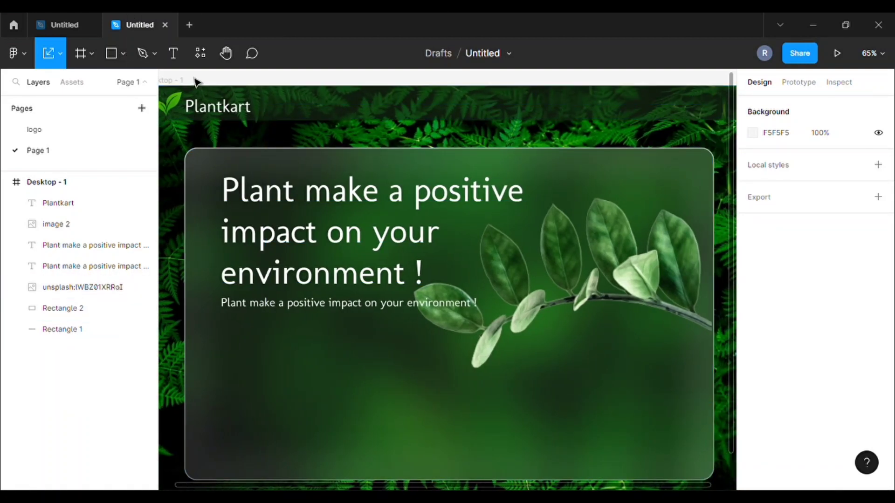
pyautogui.click(221, 113)
pyautogui.hotkey('ctrl', 'd')
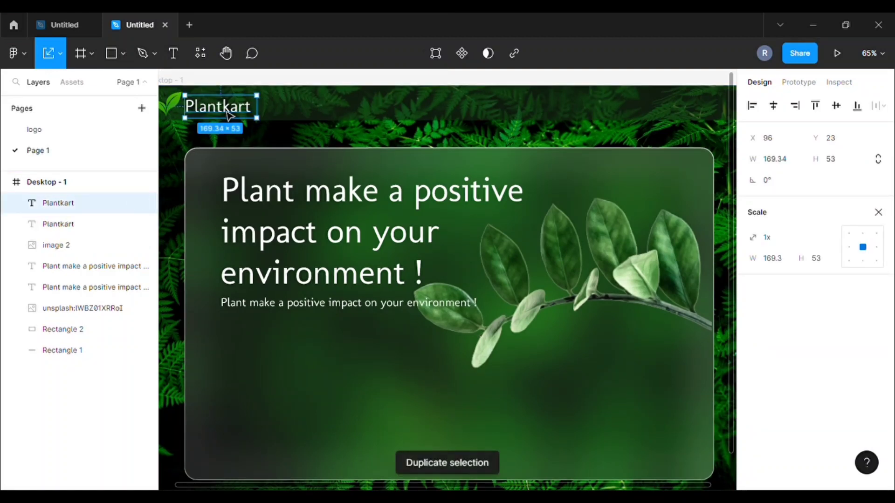
pyautogui.moveTo(228, 116); pyautogui.dragTo(502, 120)
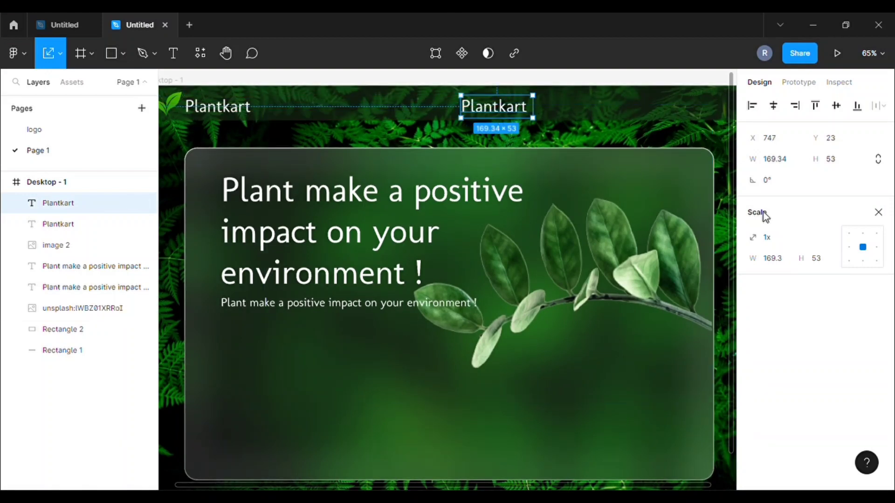
pyautogui.click(878, 213)
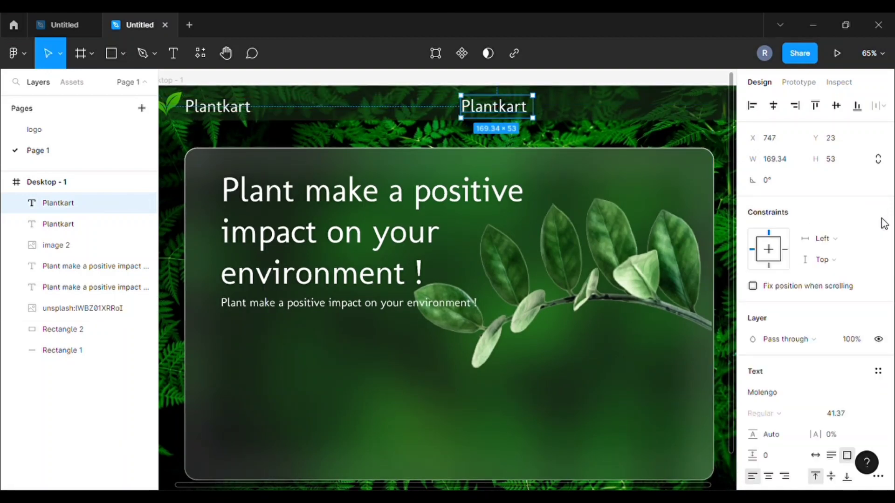
# Set the font of the duplicated header text to Roboto.
pyautogui.click(762, 395)
pyautogui.write('roa')
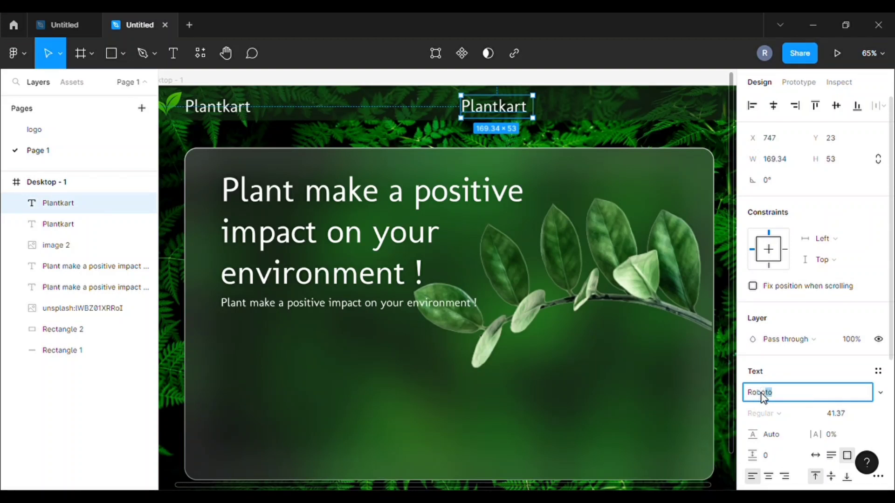
pyautogui.press('Return')
# Change the duplicated text to "Plant shop" and widen its text box to 214 so it fits on one line.
pyautogui.press('Return')
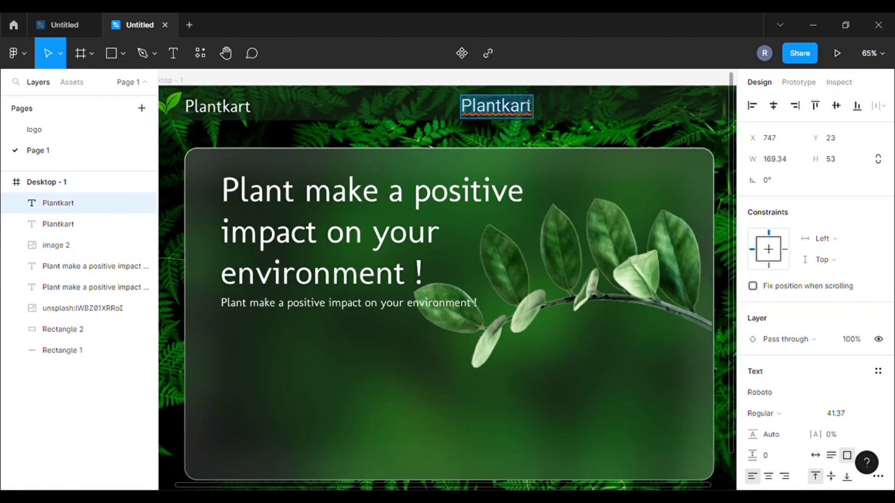
pyautogui.click(528, 106)
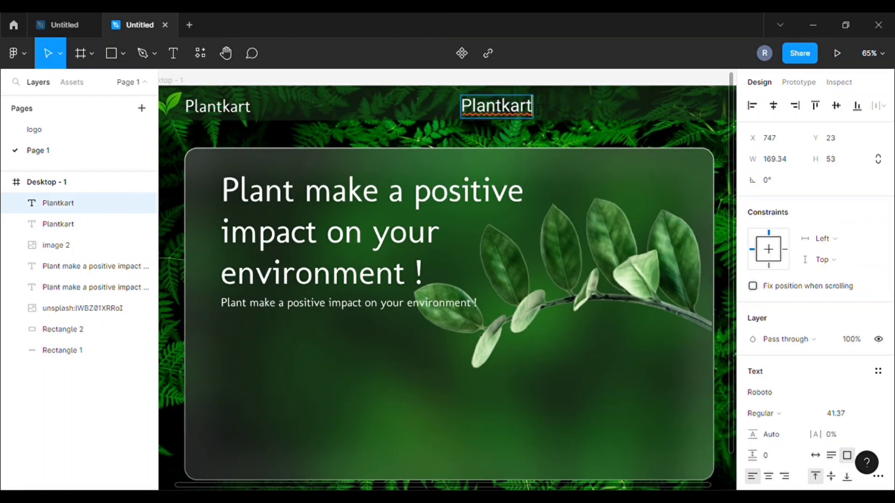
pyautogui.press('BackSpace')
pyautogui.press('BackSpace')
pyautogui.press('BackSpace')
pyautogui.press('BackSpace')
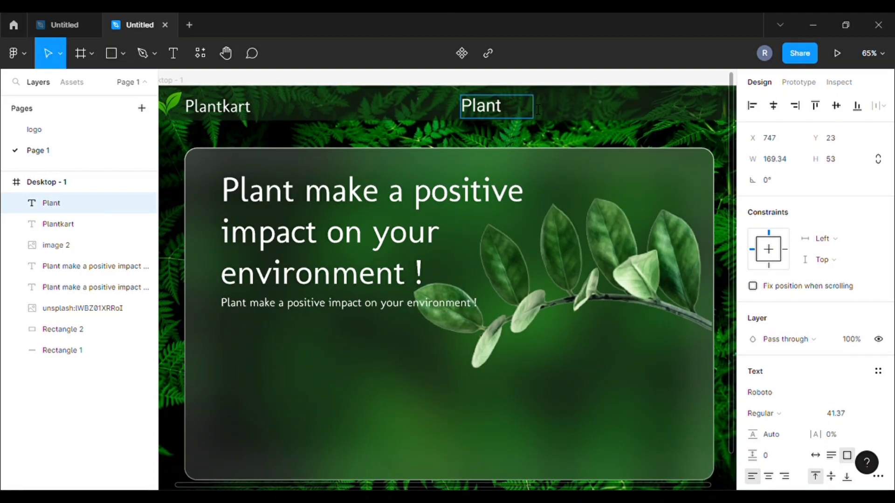
pyautogui.write('shop')
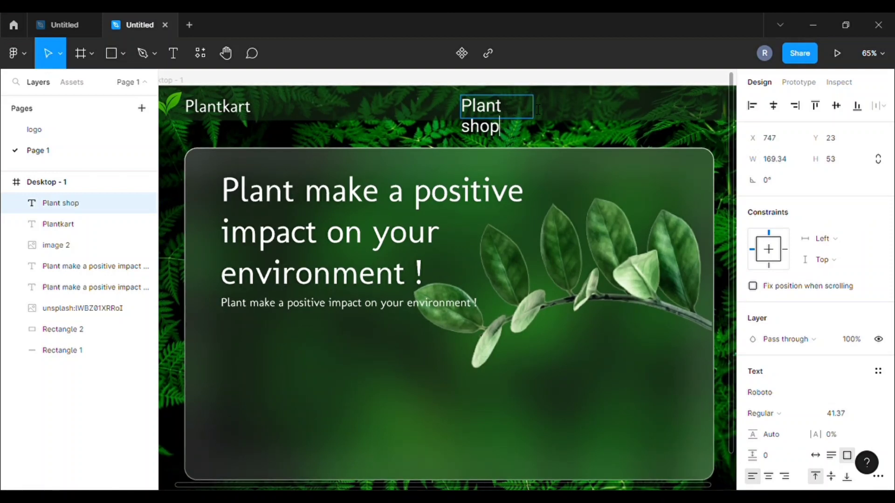
pyautogui.press('Escape')
pyautogui.moveTo(548, 115); pyautogui.dragTo(552, 114)
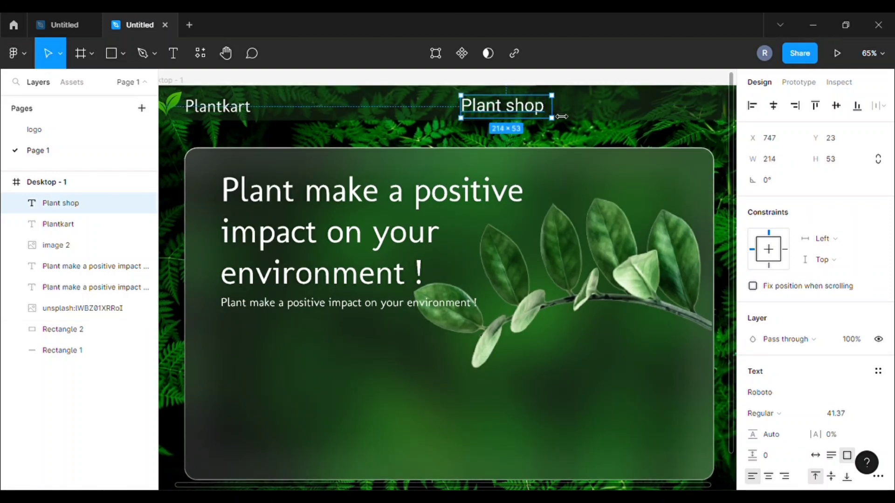
# Set the "Plant shop" text to size 26 and move it to X 756, Y 36 in the header bar.
pyautogui.click(866, 415)
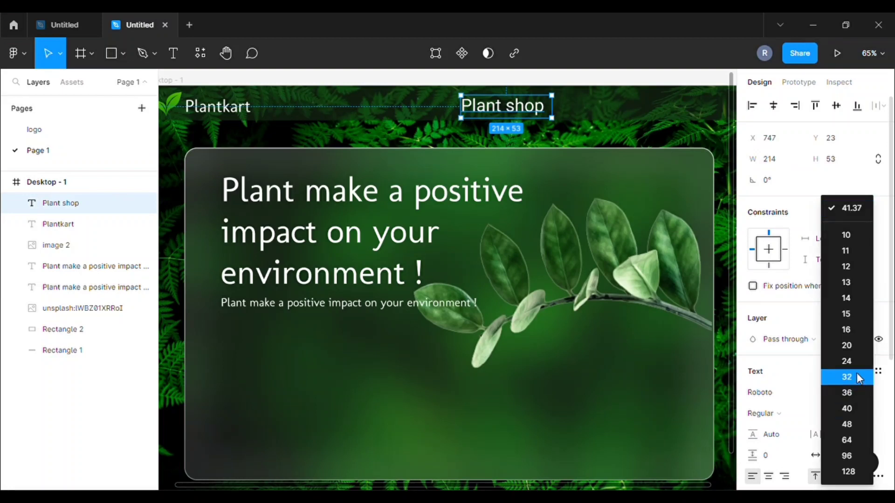
pyautogui.click(855, 376)
pyautogui.click(866, 414)
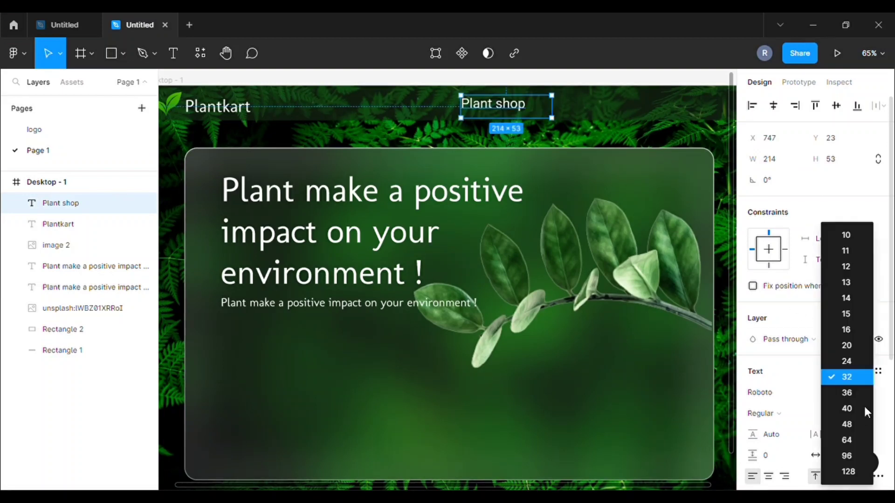
pyautogui.click(849, 358)
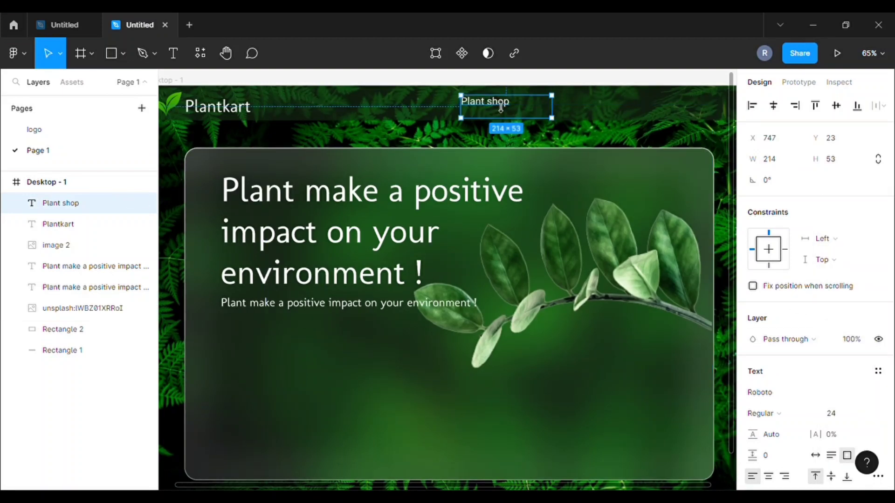
pyautogui.moveTo(498, 114); pyautogui.dragTo(502, 119)
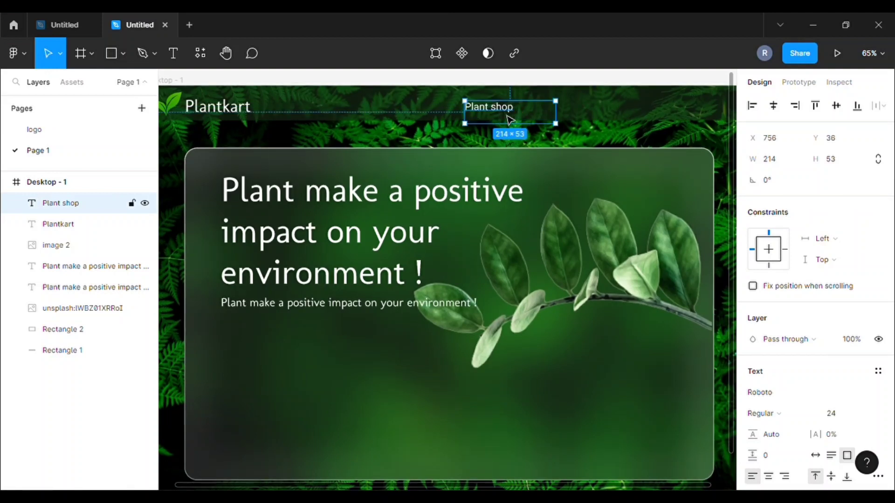
pyautogui.click(850, 422)
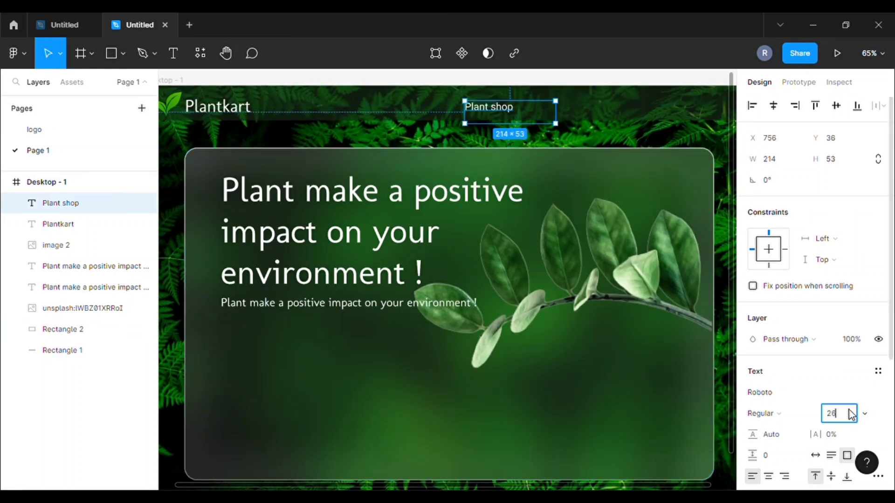
pyautogui.write('26')
pyautogui.click(609, 80)
# Create three evenly spaced copies of the "Plant shop" text along the header bar at X 931, 1106 and 1281.
pyautogui.click(512, 119)
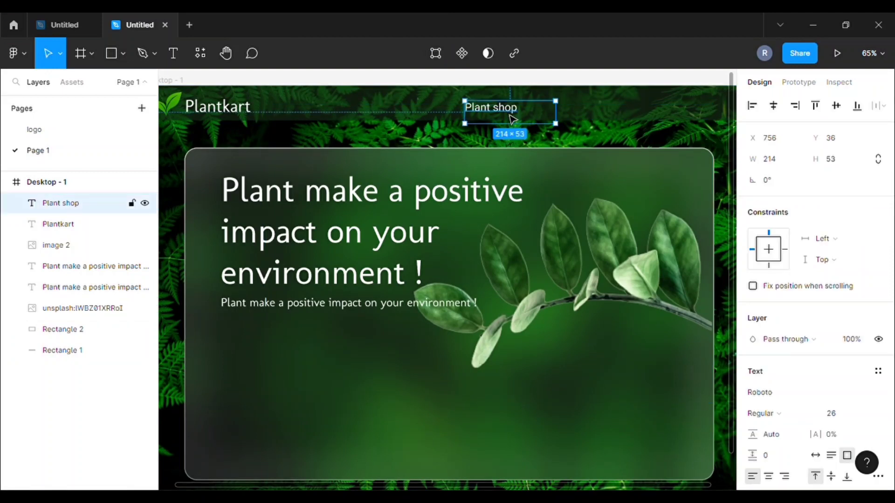
pyautogui.hotkey('ctrl', 'd')
pyautogui.moveTo(513, 119); pyautogui.dragTo(588, 115)
pyautogui.hotkey('ctrl', 'd')
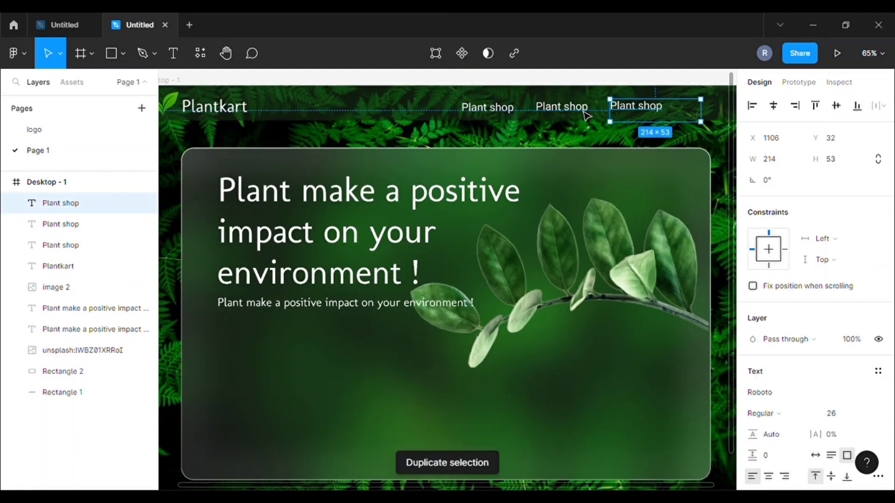
pyautogui.hotkey('ctrl', 'd')
# Change the second "Plant shop" navigation text to "Category".
pyautogui.click(128, 244)
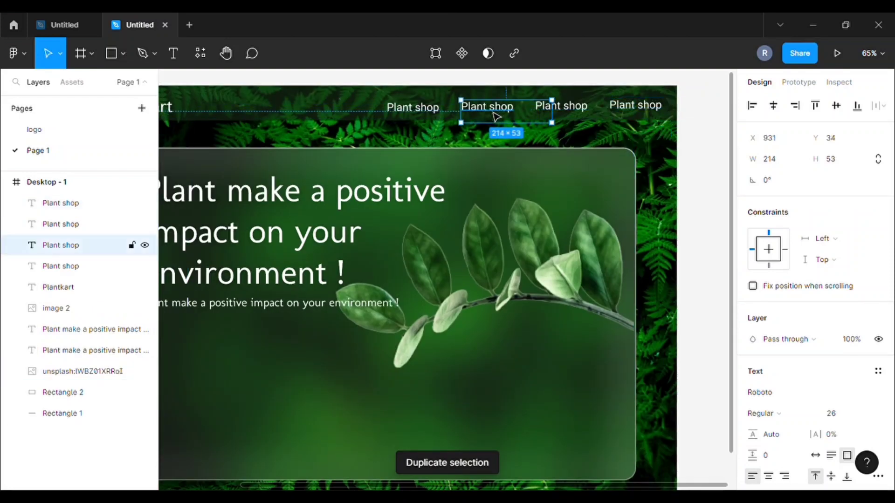
pyautogui.write('Categ')
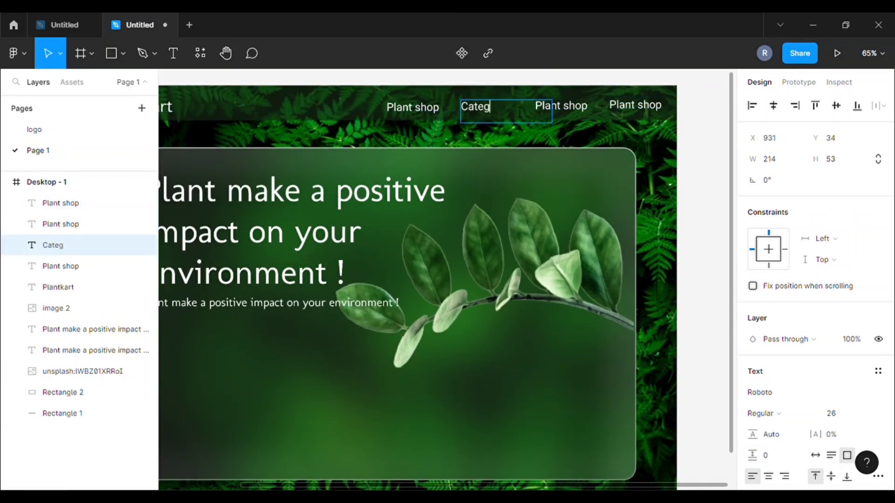
pyautogui.write('ory')
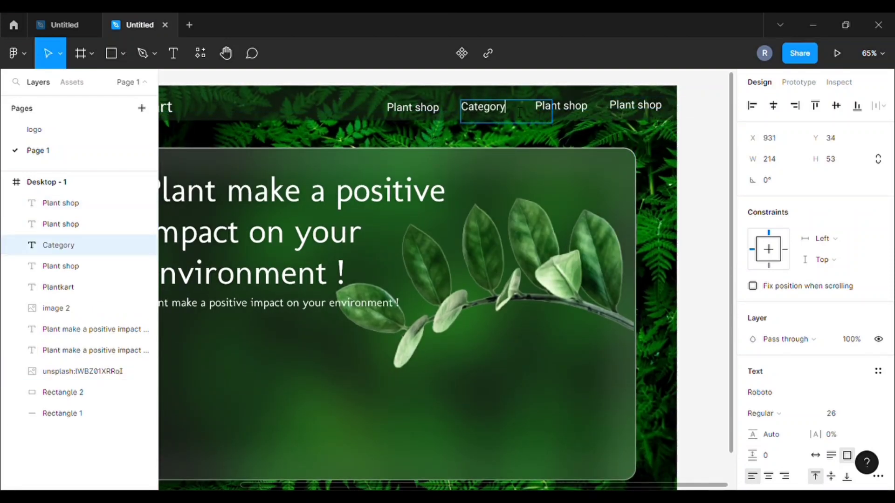
pyautogui.click(575, 105)
pyautogui.click(500, 106)
# Change the third navigation text to "About" and the fourth to "Contect".
pyautogui.click(552, 111)
pyautogui.doubleClick(566, 115)
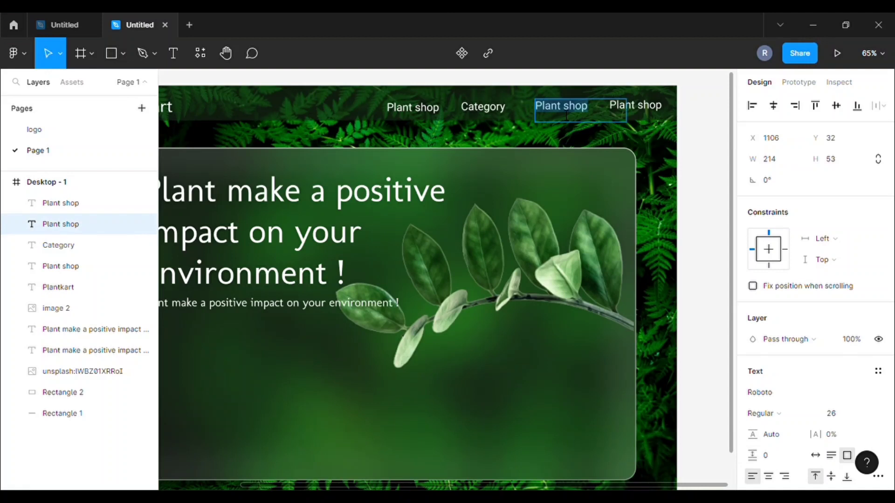
pyautogui.write('About')
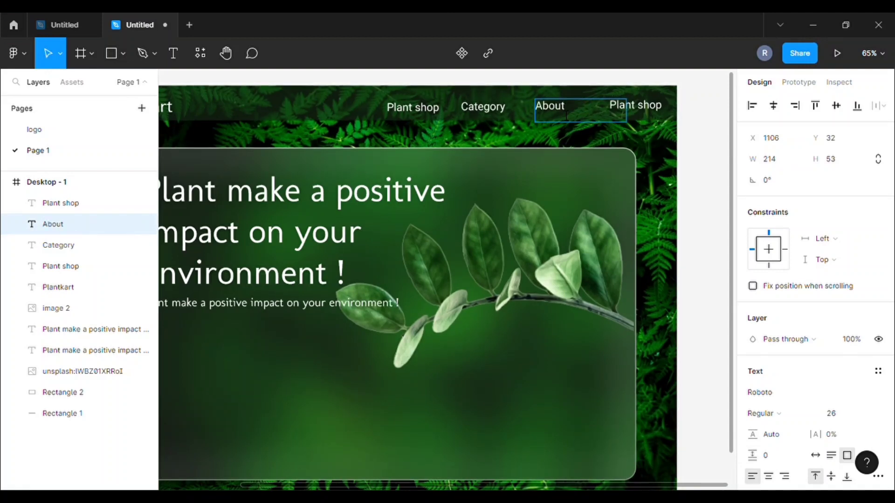
pyautogui.doubleClick(652, 115)
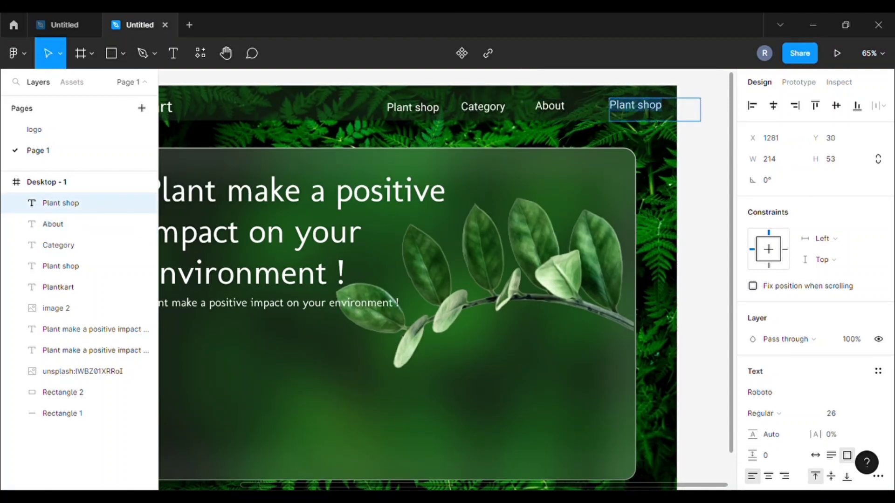
pyautogui.write('Co')
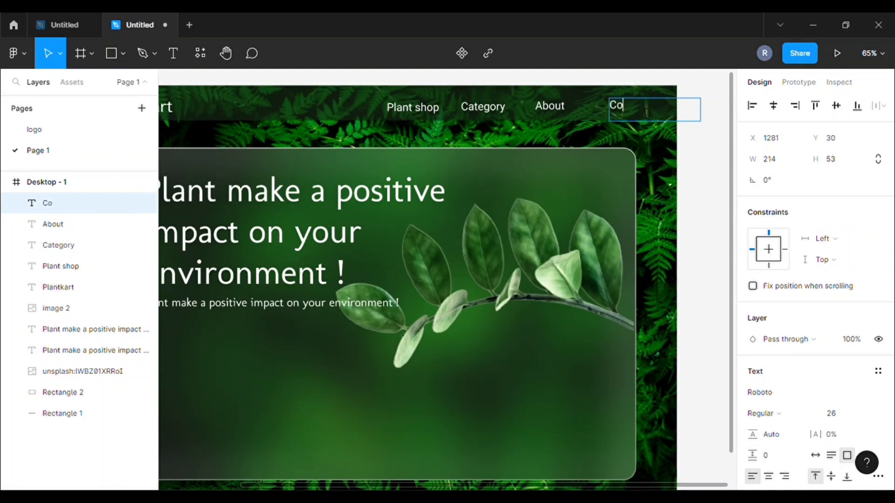
pyautogui.write('ntect')
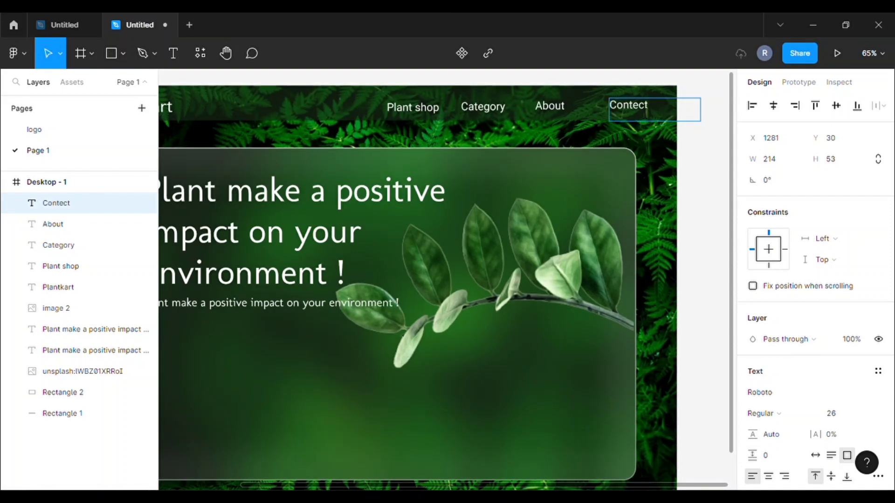
pyautogui.click(712, 104)
# Lock the branch image layer.
pyautogui.moveTo(370, 93); pyautogui.dragTo(647, 116)
pyautogui.click(551, 229)
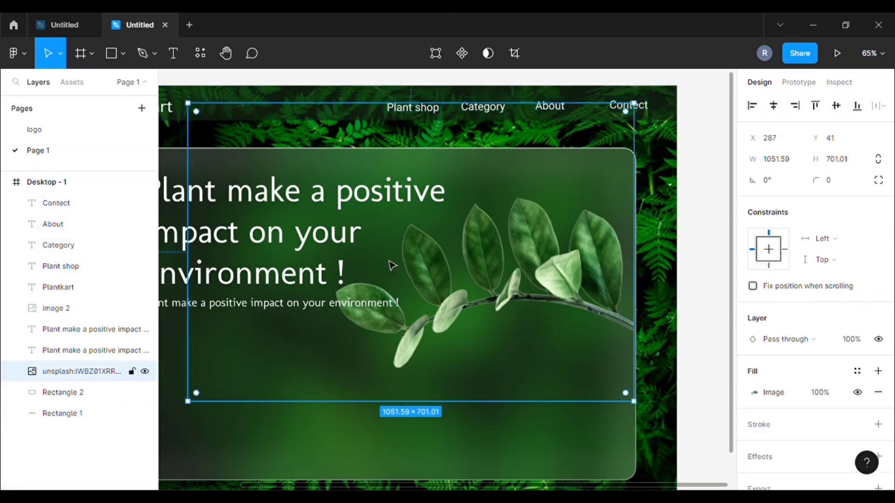
pyautogui.click(132, 371)
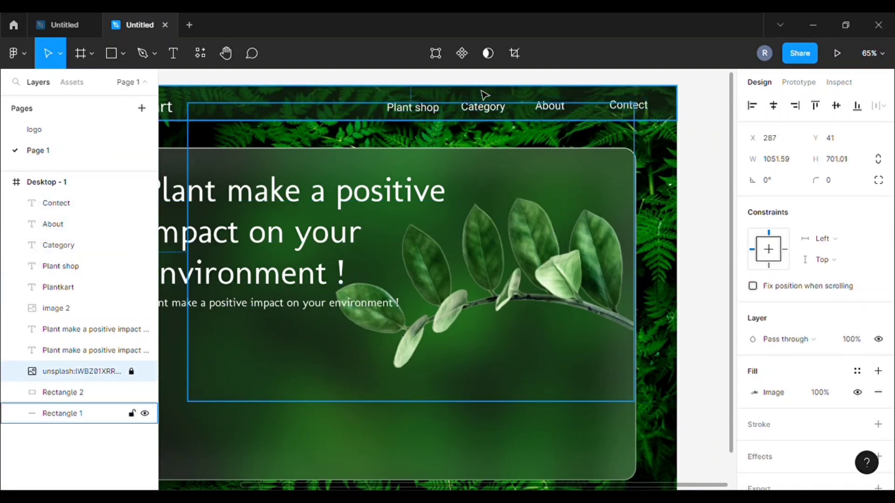
# Lock the header bar rectangle layer.
pyautogui.click(290, 119)
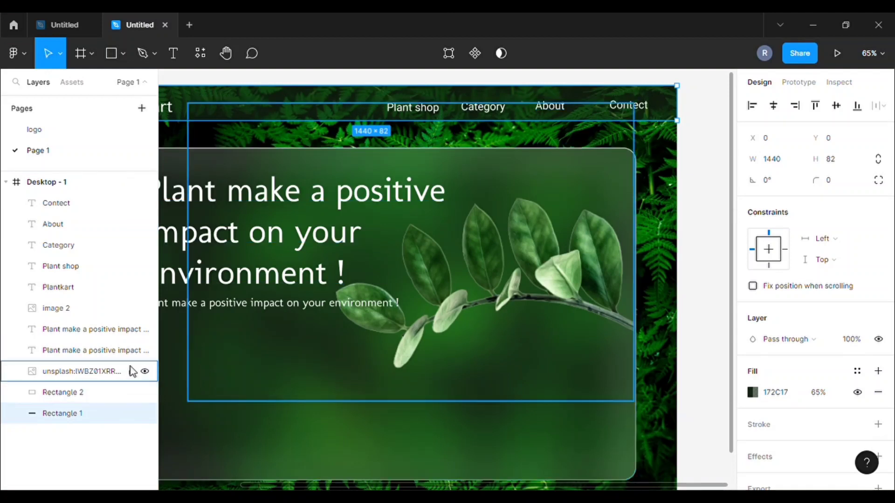
pyautogui.click(132, 413)
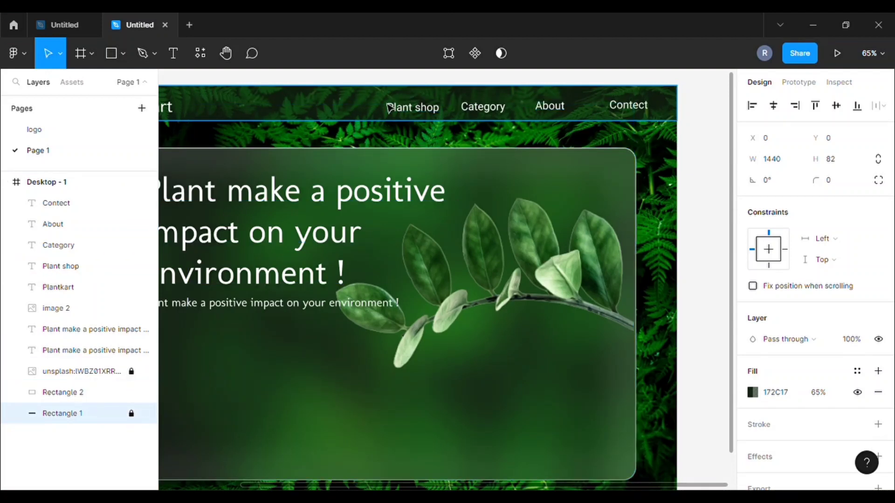
# Align the four navigation texts by their top edges and move them left and up together to Y 23.
pyautogui.moveTo(381, 96); pyautogui.dragTo(638, 124)
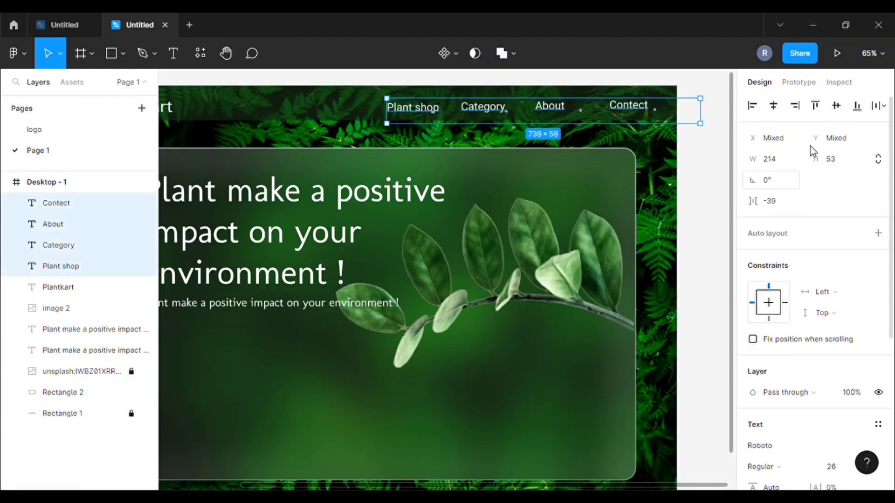
pyautogui.click(887, 116)
pyautogui.click(810, 172)
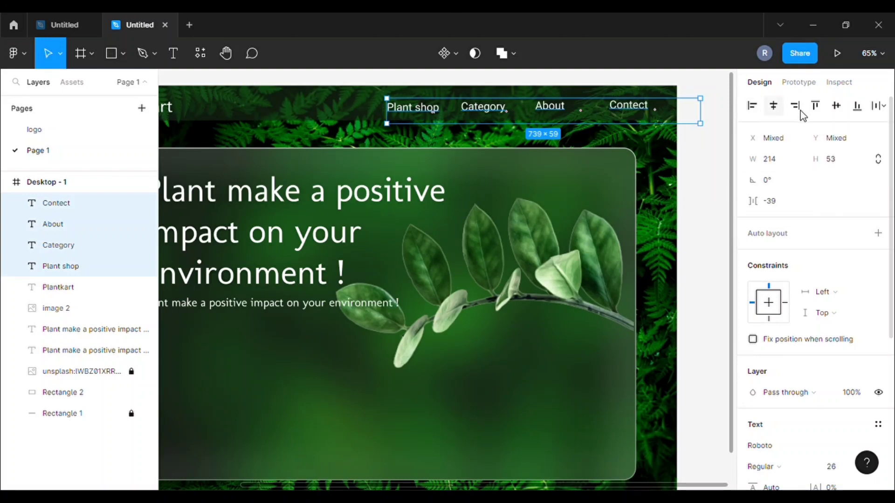
pyautogui.click(815, 107)
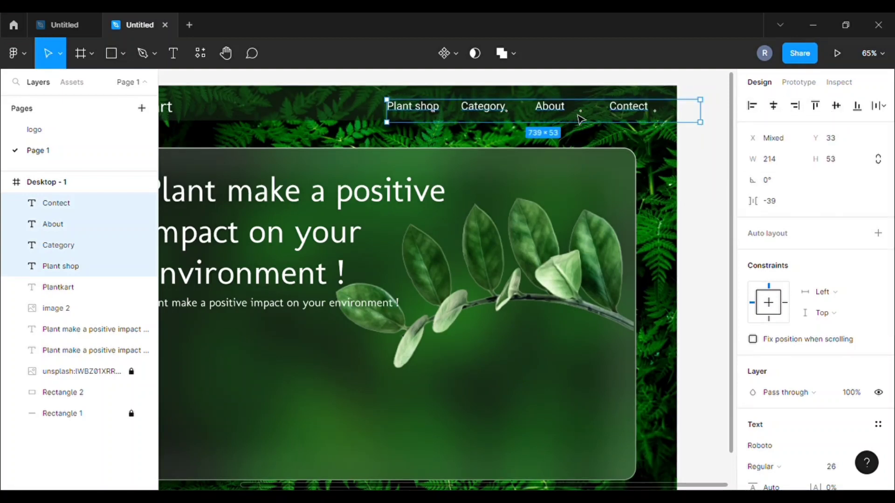
pyautogui.moveTo(564, 114); pyautogui.dragTo(530, 110)
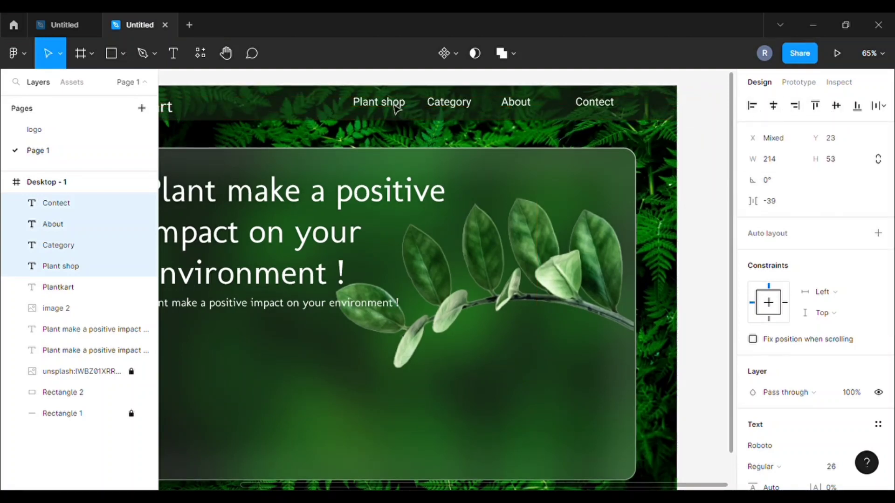
# Narrow the navigation text boxes to fit their words, with "Plant shop" 129 wide and "Contect" 94 wide.
pyautogui.click(527, 114)
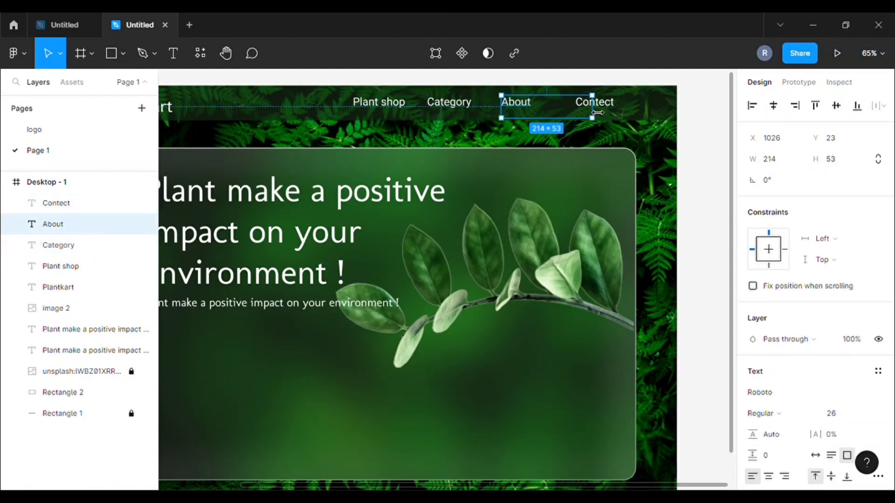
pyautogui.click(636, 116)
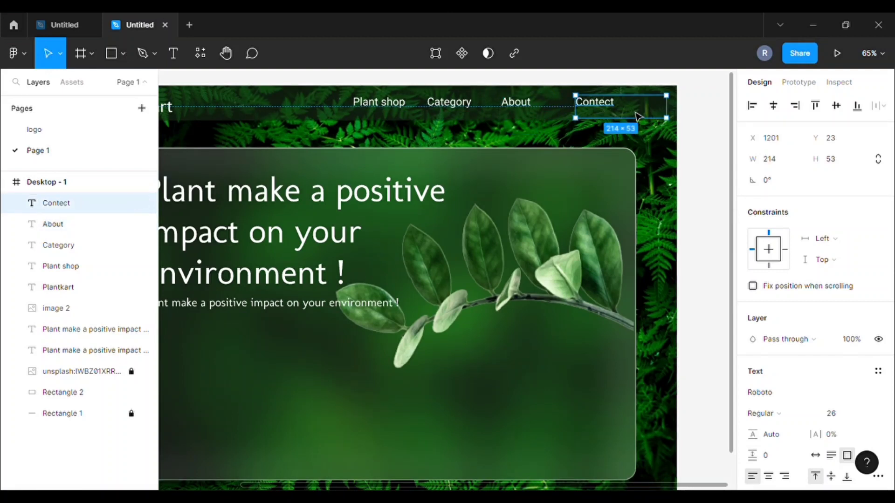
pyautogui.click(468, 109)
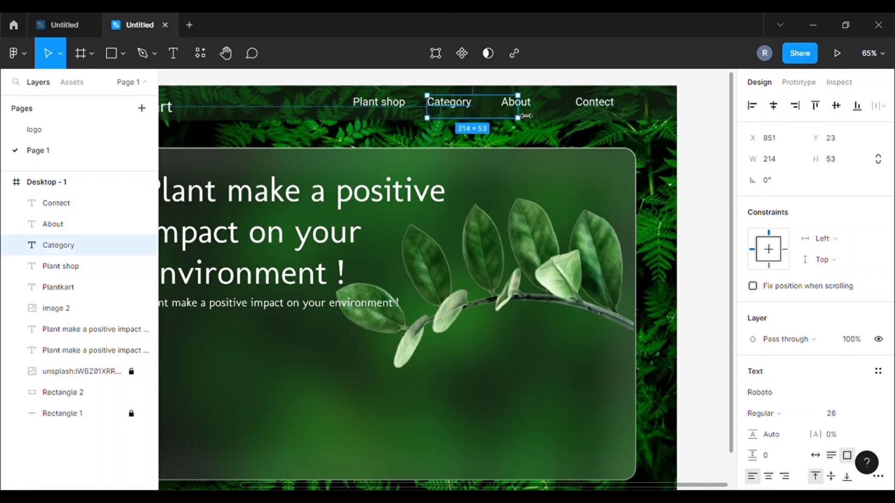
pyautogui.click(387, 116)
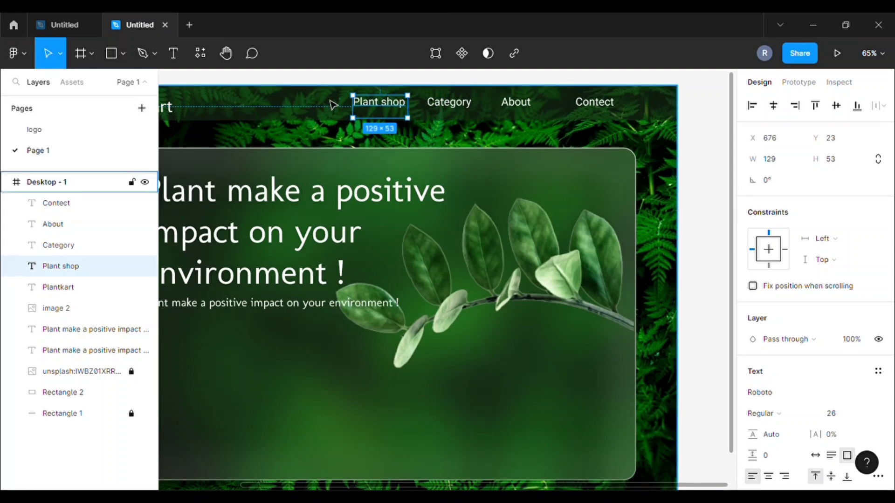
# Distribute the horizontal spacing of the four navigation texts evenly.
pyautogui.moveTo(336, 99); pyautogui.dragTo(627, 119)
pyautogui.click(881, 105)
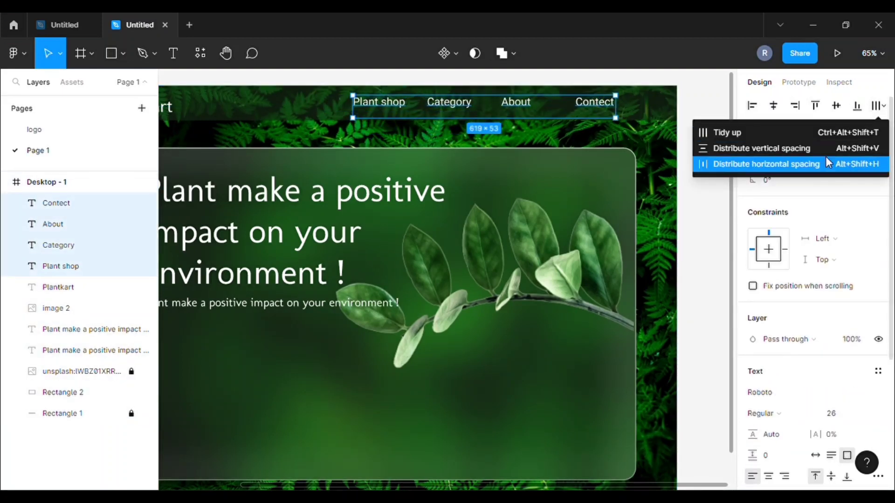
pyautogui.click(825, 164)
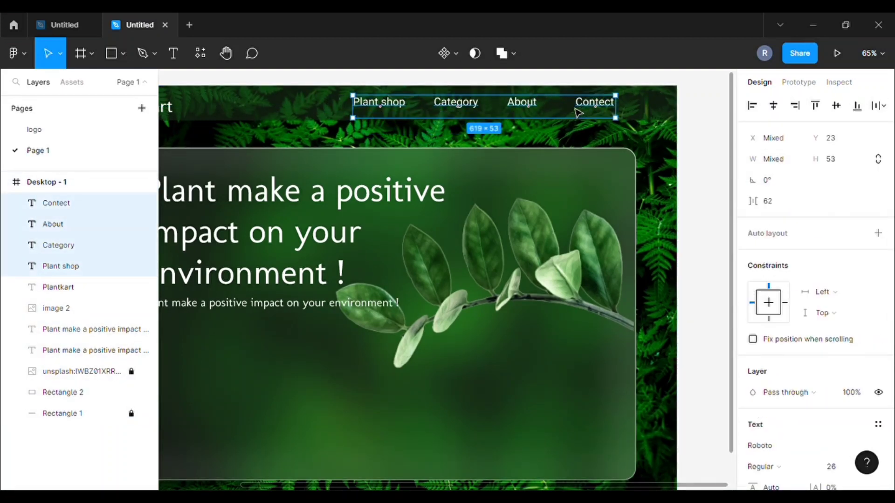
pyautogui.click(566, 113)
pyautogui.click(586, 104)
pyautogui.click(355, 114)
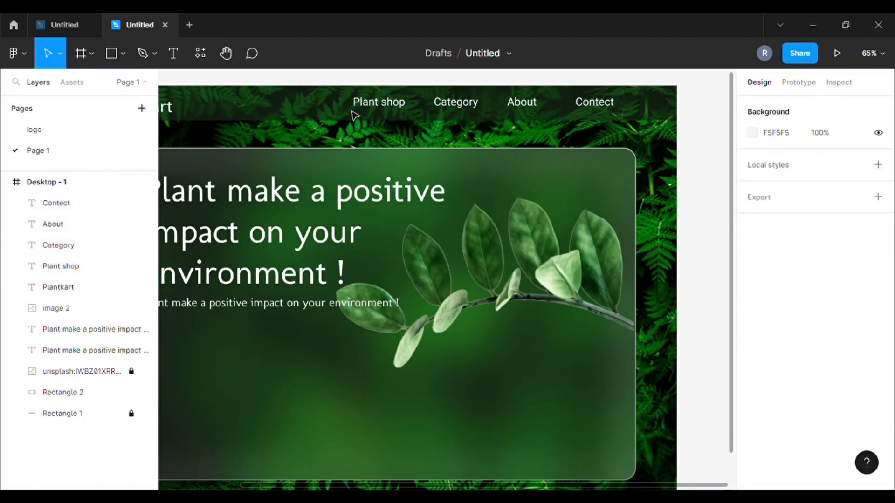
# Move the four navigation texts down to Y 30 and right together until "Contect" is at X 1225.
pyautogui.moveTo(348, 114); pyautogui.dragTo(615, 104)
pyautogui.press('Down')
pyautogui.press('Down')
pyautogui.press('Down')
pyautogui.press('Down')
pyautogui.press('Down')
pyautogui.press('Down')
pyautogui.press('Down')
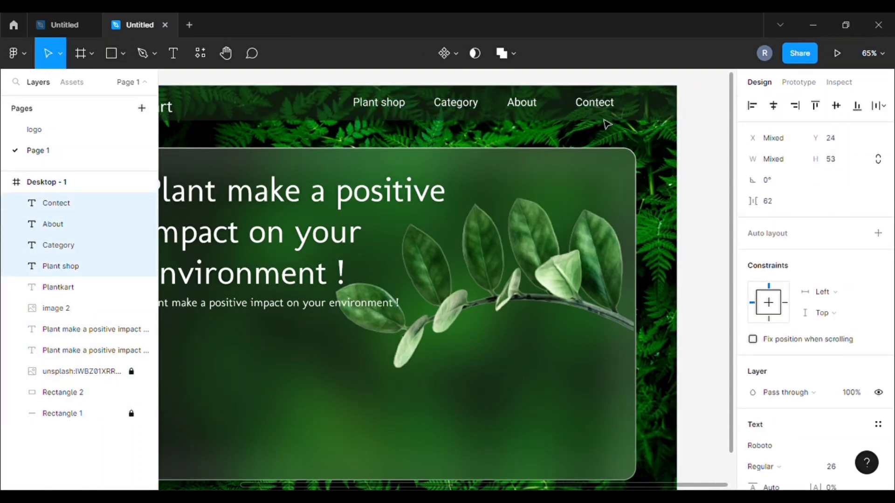
pyautogui.press('Right')
pyautogui.press('Right')
pyautogui.press('Right')
pyautogui.press('Right')
pyautogui.press('Right')
pyautogui.press('Right')
pyautogui.press('Right')
pyautogui.press('Right')
pyautogui.press('Right')
pyautogui.press('Right')
pyautogui.press('Right')
pyautogui.press('Right')
pyautogui.press('Right')
pyautogui.press('Right')
pyautogui.press('Right')
pyautogui.press('Right')
pyautogui.press('Right')
pyautogui.press('Right')
pyautogui.press('Right')
pyautogui.press('Right')
# Move only the "Contect" text left to X 1201.
pyautogui.click(606, 110)
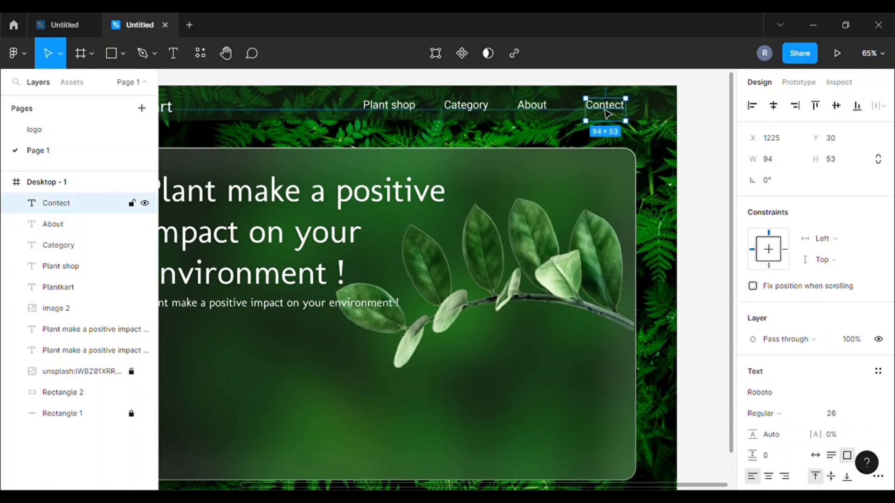
pyautogui.press('Left')
pyautogui.press('Left')
pyautogui.press('Left')
pyautogui.press('Left')
pyautogui.press('Left')
pyautogui.press('Left')
pyautogui.press('Left')
pyautogui.press('Left')
pyautogui.press('Left')
pyautogui.press('Left')
pyautogui.press('Left')
pyautogui.press('Left')
pyautogui.press('Left')
pyautogui.press('Left')
pyautogui.press('Left')
pyautogui.press('Left')
pyautogui.press('Left')
pyautogui.press('Left')
pyautogui.press('Left')
pyautogui.press('Left')
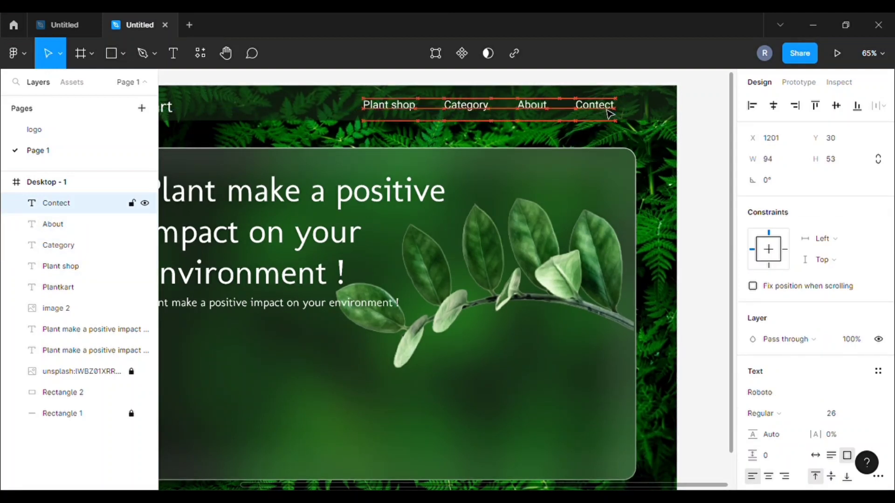
pyautogui.press('Escape')
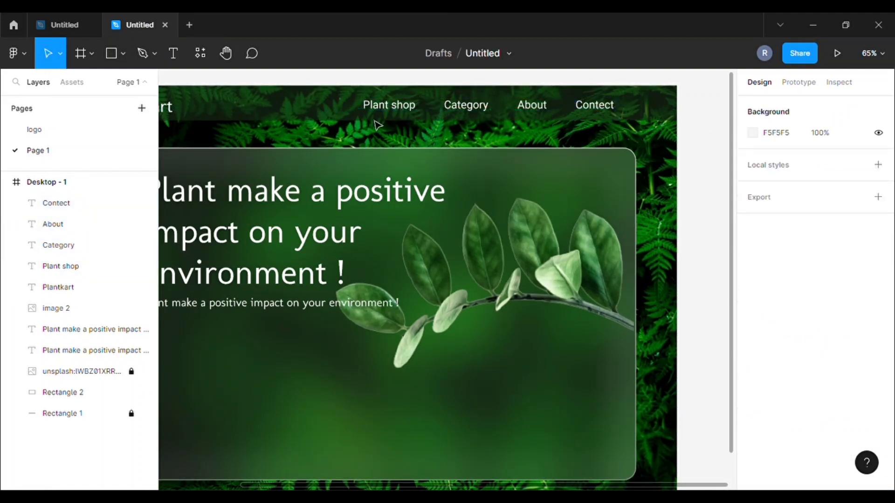
# Move all four navigation texts right until the end of "Contect" lines up with the glass panel's right edge.
pyautogui.moveTo(350, 108); pyautogui.dragTo(614, 123)
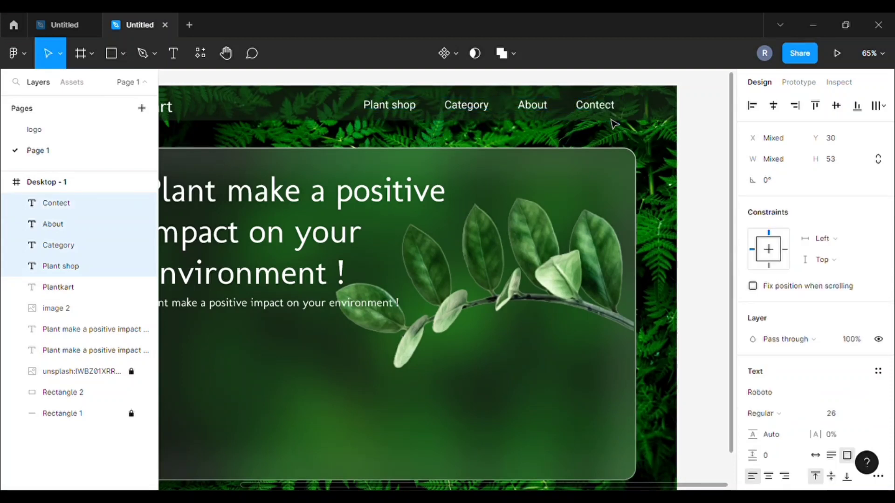
pyautogui.press('Right')
pyautogui.press('Right')
pyautogui.press('Right')
pyautogui.press('Right')
pyautogui.press('Right')
pyautogui.press('Right')
pyautogui.press('Right')
pyautogui.press('Right')
pyautogui.press('Right')
pyautogui.press('Right')
pyautogui.press('Right')
pyautogui.press('Right')
pyautogui.press('Right')
pyautogui.press('Right')
pyautogui.press('Right')
pyautogui.press('Right')
pyautogui.press('Right')
pyautogui.press('Right')
pyautogui.press('Right')
pyautogui.press('Right')
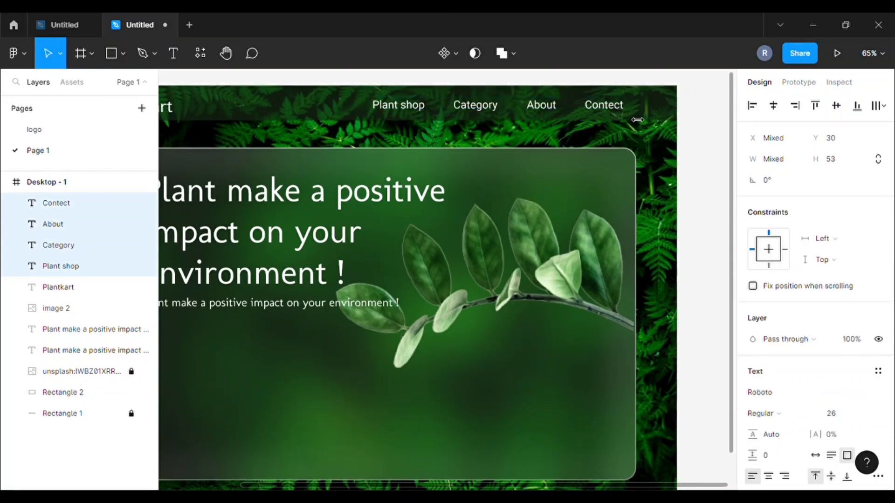
pyautogui.press('Right')
pyautogui.press('Right')
pyautogui.press('Right')
pyautogui.press('Right')
pyautogui.press('Right')
pyautogui.press('Right')
pyautogui.press('Right')
pyautogui.press('Right')
pyautogui.press('Right')
pyautogui.press('Right')
pyautogui.press('Right')
pyautogui.press('Right')
pyautogui.press('Right')
pyautogui.press('Right')
pyautogui.press('Right')
pyautogui.press('Right')
pyautogui.press('Right')
pyautogui.press('Right')
pyautogui.press('Right')
pyautogui.press('Right')
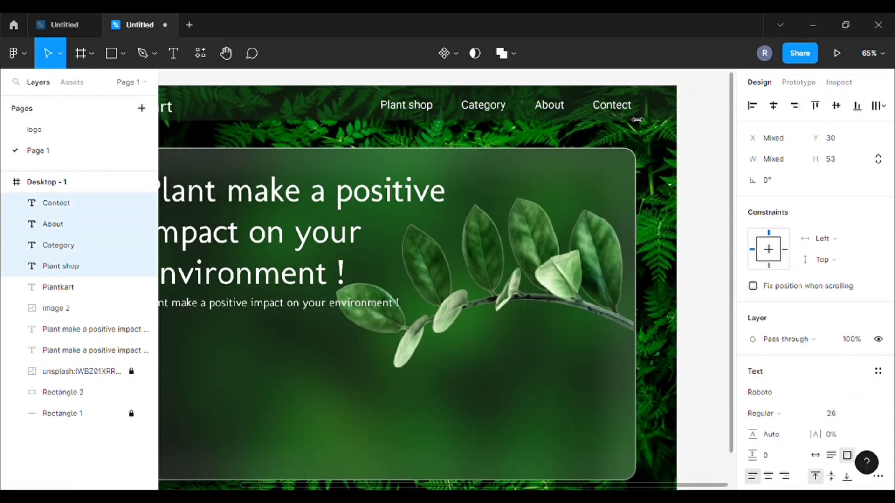
pyautogui.press('Right')
pyautogui.press('Right')
pyautogui.press('Right')
pyautogui.press('Right')
pyautogui.press('Right')
pyautogui.press('Right')
pyautogui.press('Right')
pyautogui.press('Right')
pyautogui.press('Right')
pyautogui.press('Right')
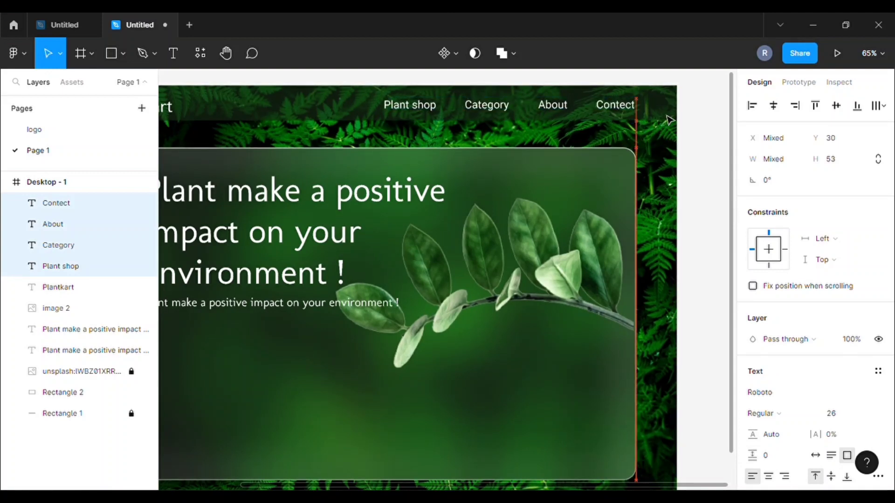
pyautogui.click(406, 87)
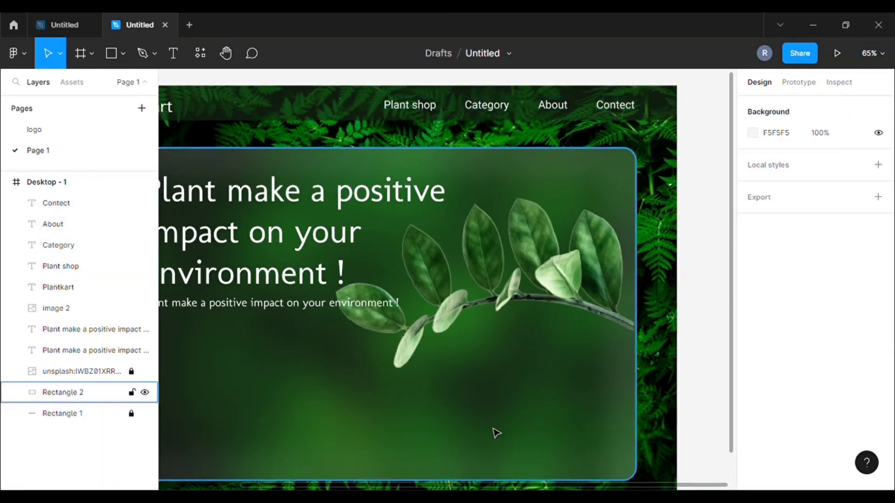
# Move the leaf logo and the "Plantkart" brand name slightly right together in the header.
pyautogui.moveTo(439, 488); pyautogui.dragTo(343, 480)
pyautogui.click(188, 98)
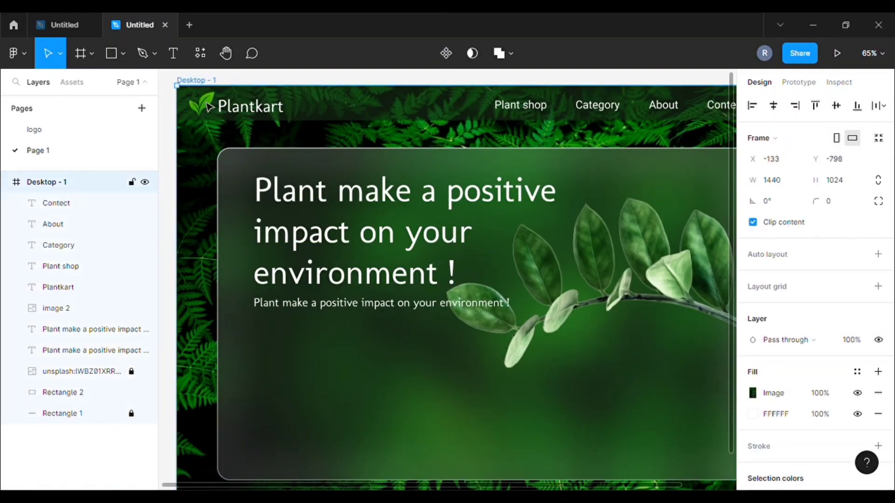
pyautogui.keyDown('shift'); pyautogui.click(259, 116); pyautogui.keyUp('shift')
pyautogui.hotkey('shift', 'Right')
pyautogui.hotkey('shift', 'Right')
pyautogui.hotkey('shift', 'Right')
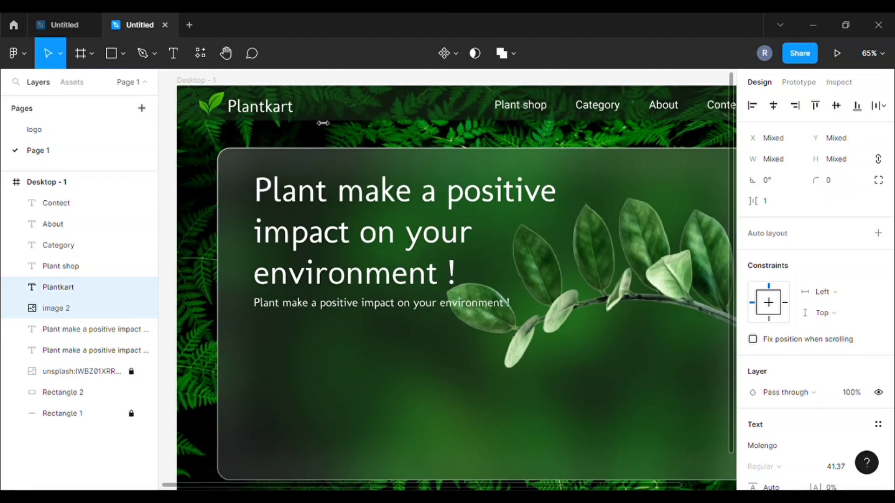
pyautogui.click(397, 79)
# Draw a 321 × 51 rectangle below the subtitle at X 181, Y 659 with a corner radius of 5.
pyautogui.scroll(-1, 469, 270)
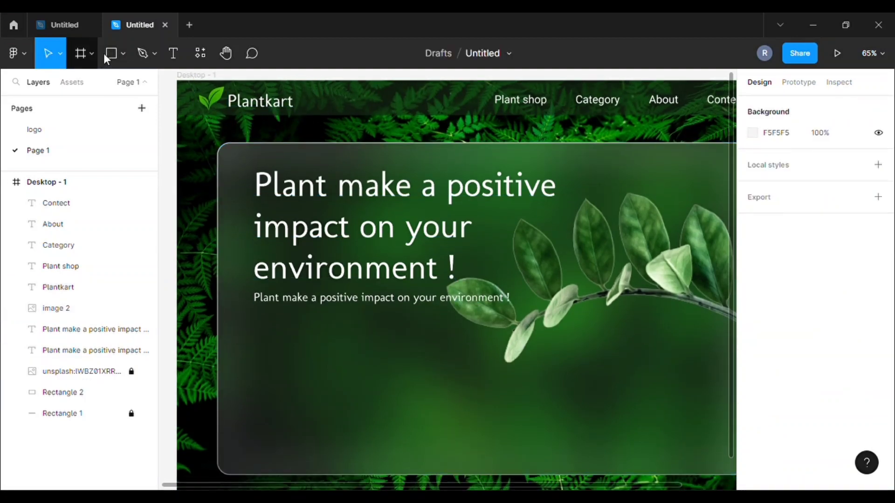
pyautogui.click(123, 52)
pyautogui.click(129, 87)
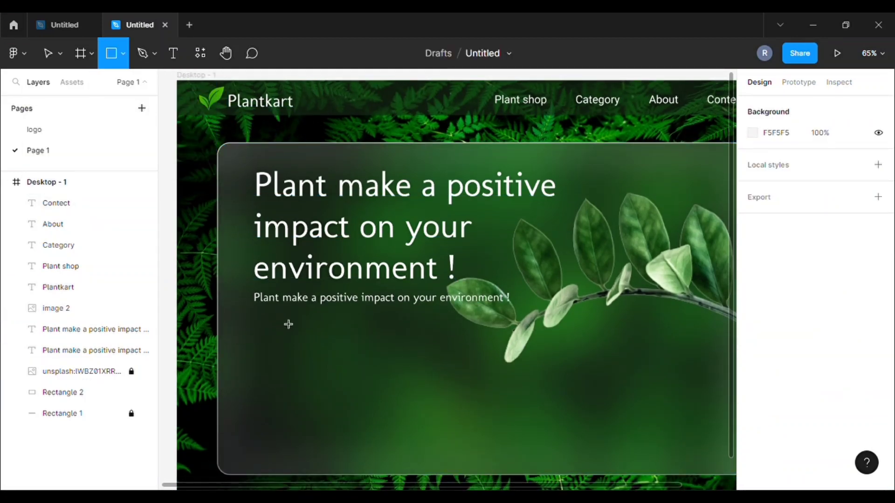
pyautogui.moveTo(278, 355)
pyautogui.mouseDown()
pyautogui.moveTo(360, 390)
pyautogui.moveTo(420, 375)
pyautogui.moveTo(348, 385)
pyautogui.mouseUp()
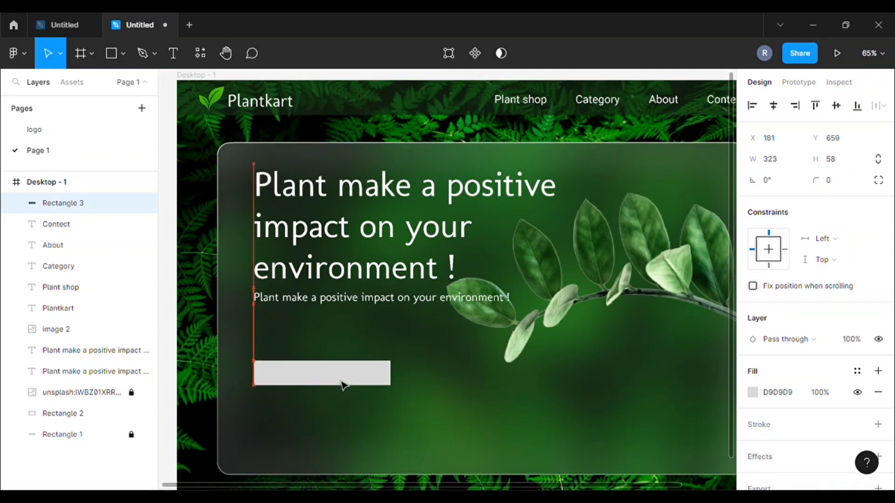
pyautogui.moveTo(401, 397); pyautogui.dragTo(399, 391)
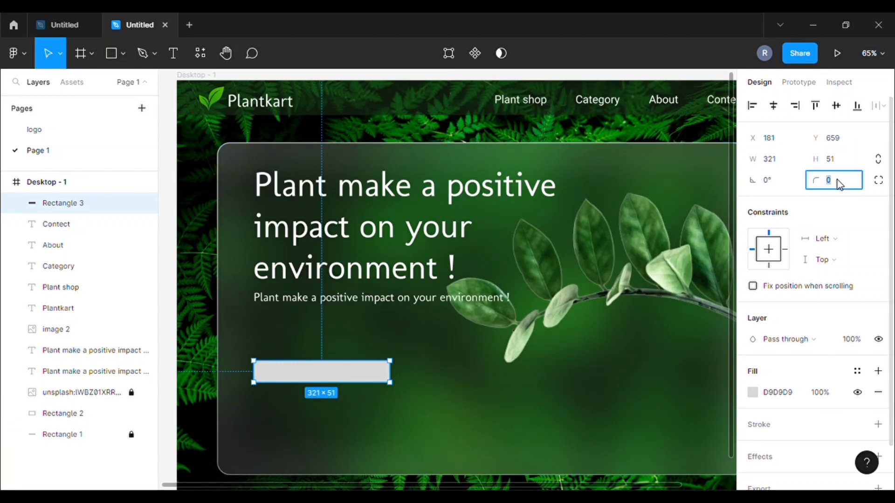
pyautogui.write('5')
pyautogui.click(347, 405)
# Duplicate the rounded rectangle and place the copy directly below it at Y 742.
pyautogui.click(345, 381)
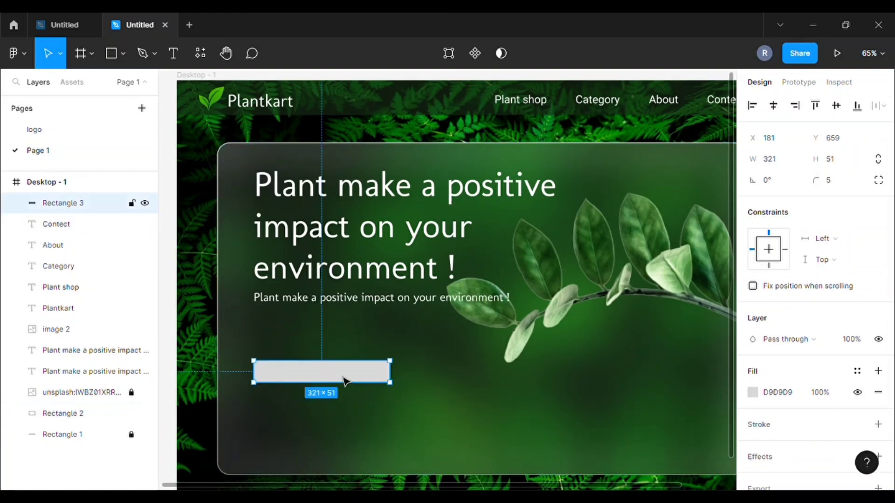
pyautogui.hotkey('ctrl', 'd')
pyautogui.moveTo(344, 382); pyautogui.dragTo(345, 416)
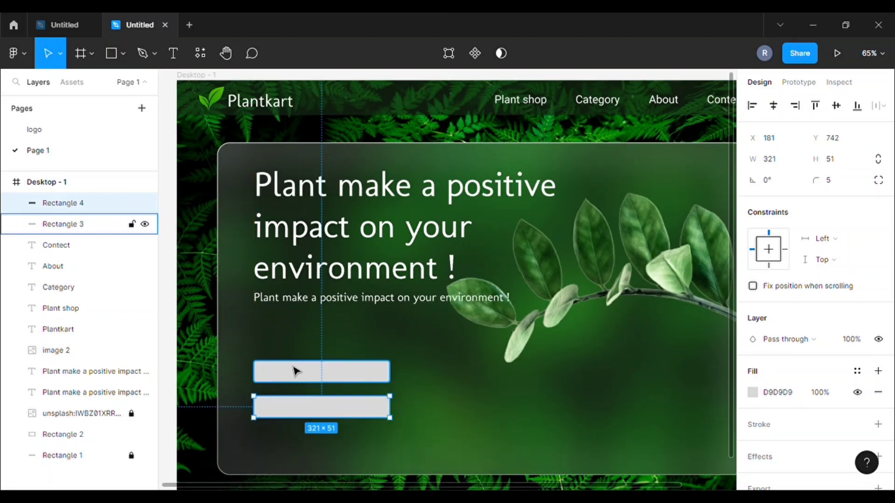
# Add a black text reading "Email" over the upper rounded rectangle at X 223, Y 684.
pyautogui.click(314, 308)
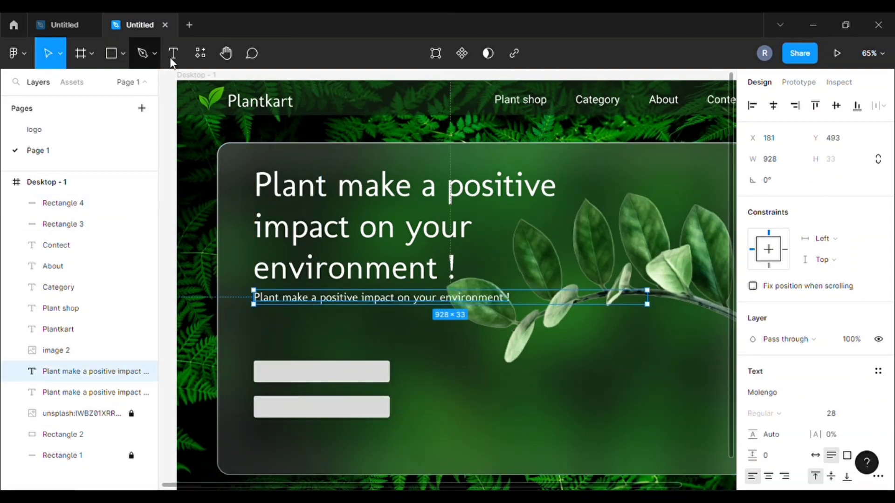
pyautogui.press('Return')
pyautogui.click(271, 377)
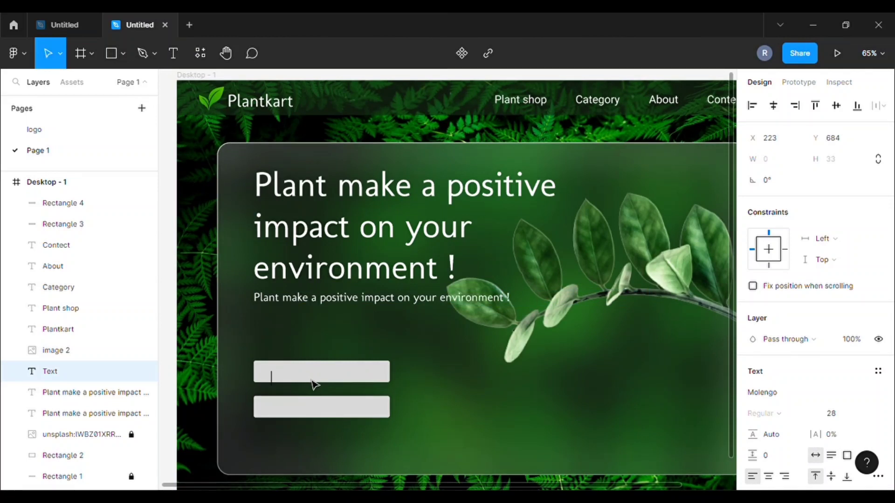
pyautogui.write('Email')
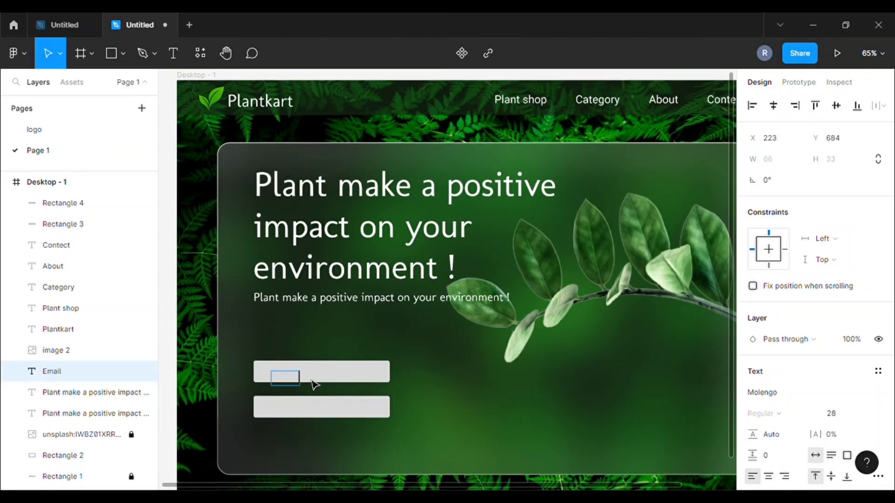
pyautogui.scroll(-4, 776, 373)
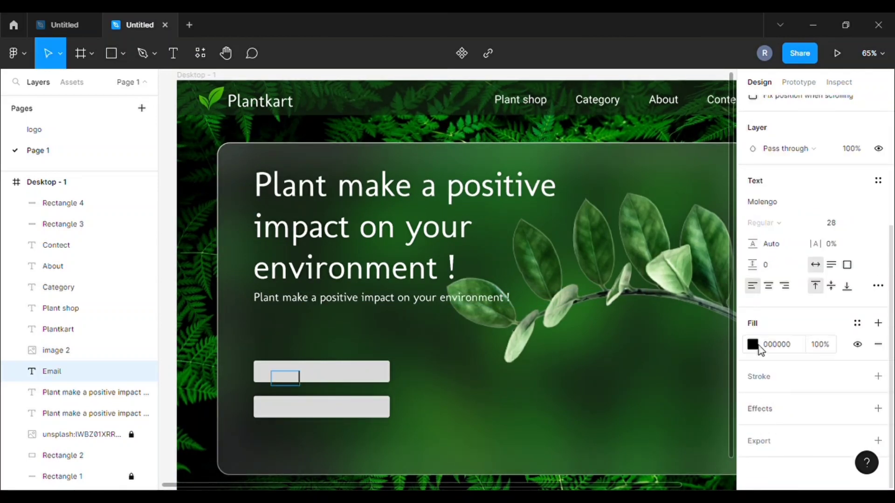
# Bring the "Email" text to the front and place it vertically centred near the left end of the upper rectangle.
pyautogui.rightClick(294, 387)
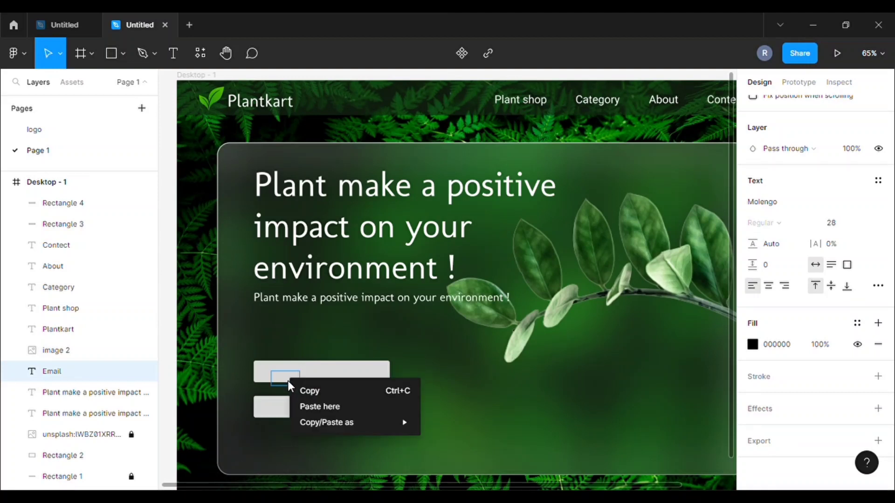
pyautogui.click(365, 394)
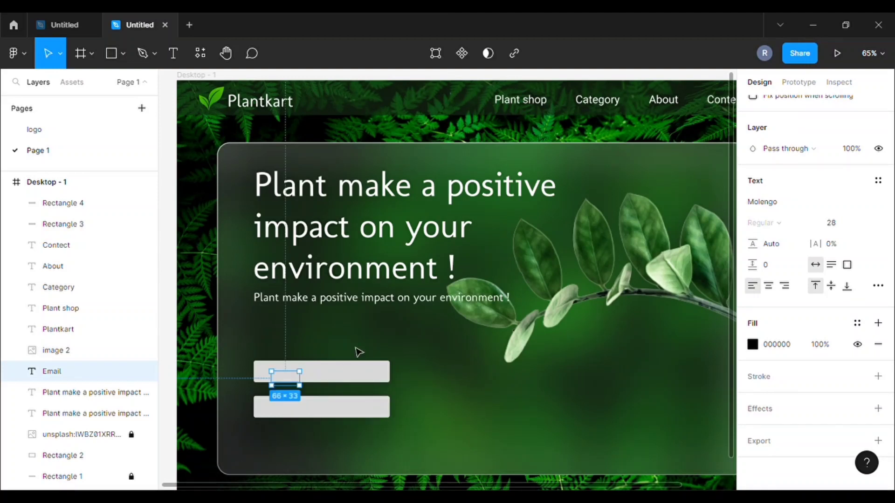
pyautogui.moveTo(335, 379); pyautogui.dragTo(352, 362)
pyautogui.click(287, 383)
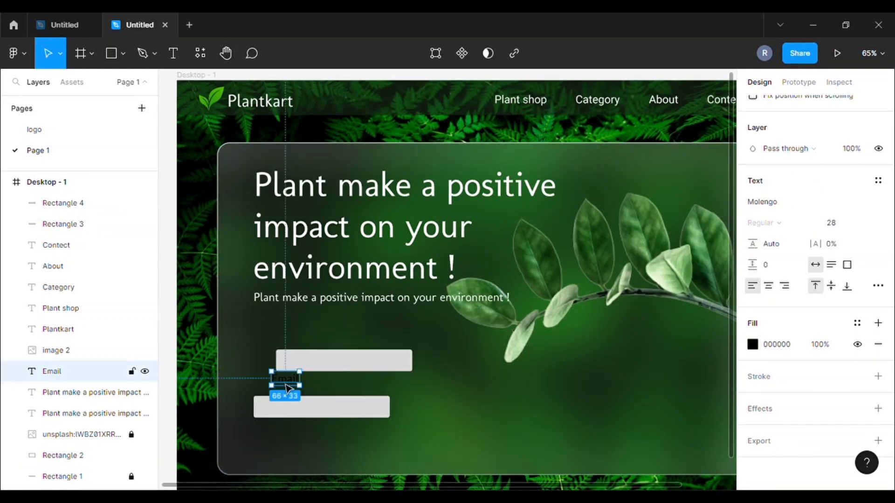
pyautogui.rightClick(280, 386)
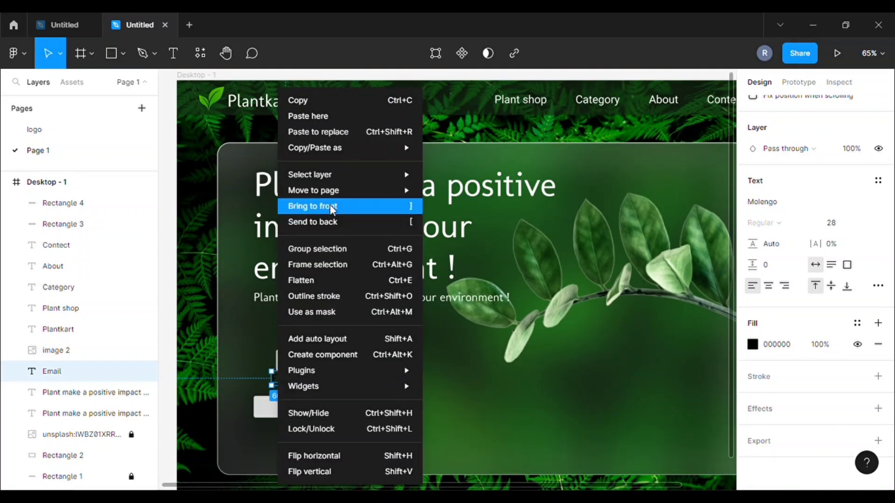
pyautogui.click(332, 207)
pyautogui.moveTo(279, 380)
pyautogui.mouseDown()
pyautogui.moveTo(306, 366)
pyautogui.moveTo(262, 381)
pyautogui.moveTo(310, 364)
pyautogui.moveTo(320, 371)
pyautogui.moveTo(286, 376)
pyautogui.mouseUp()
pyautogui.click(284, 371)
pyautogui.click(340, 343)
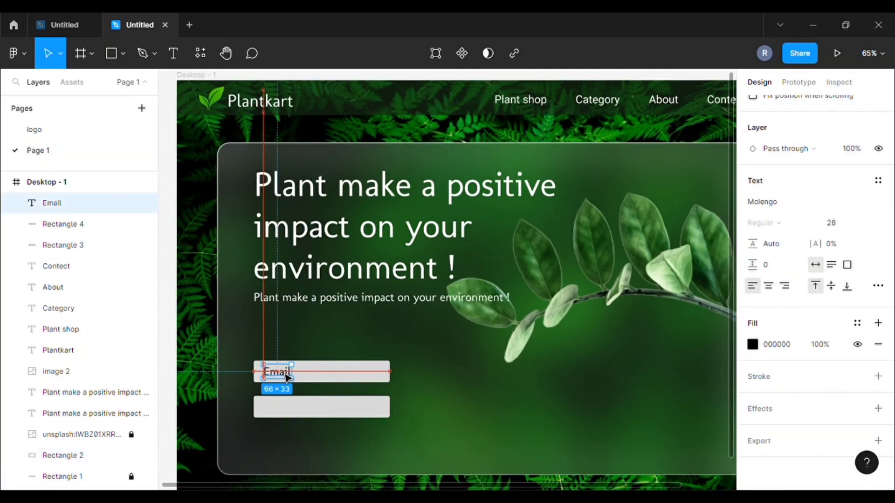
# Lower the fill opacity of the "Email" text to 39%.
pyautogui.click(269, 391)
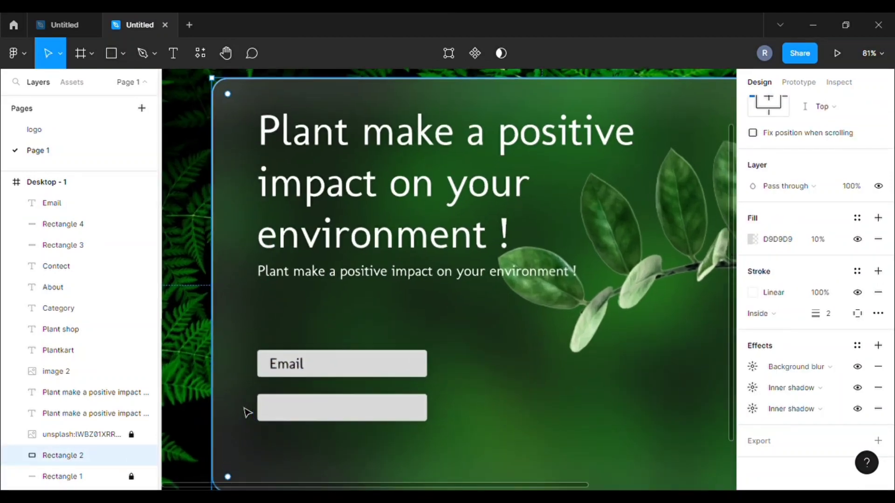
pyautogui.scroll(5, 298, 404)
pyautogui.click(280, 356)
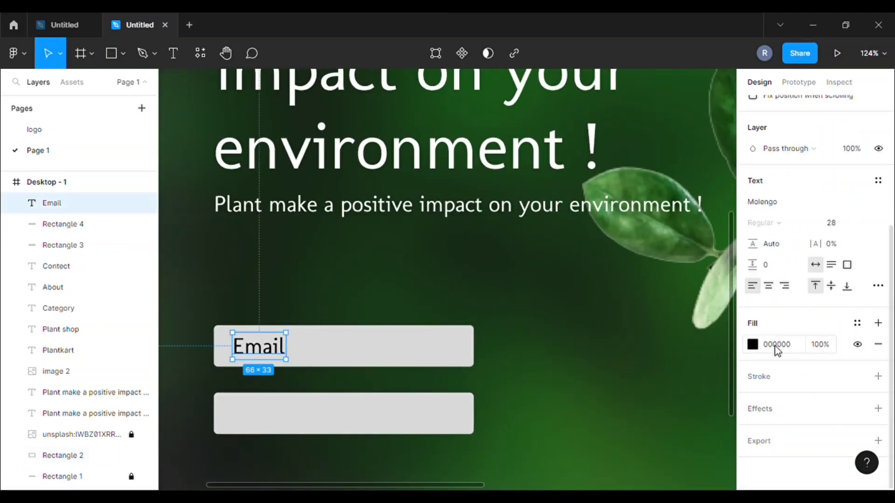
pyautogui.click(752, 344)
pyautogui.moveTo(666, 358); pyautogui.dragTo(659, 357)
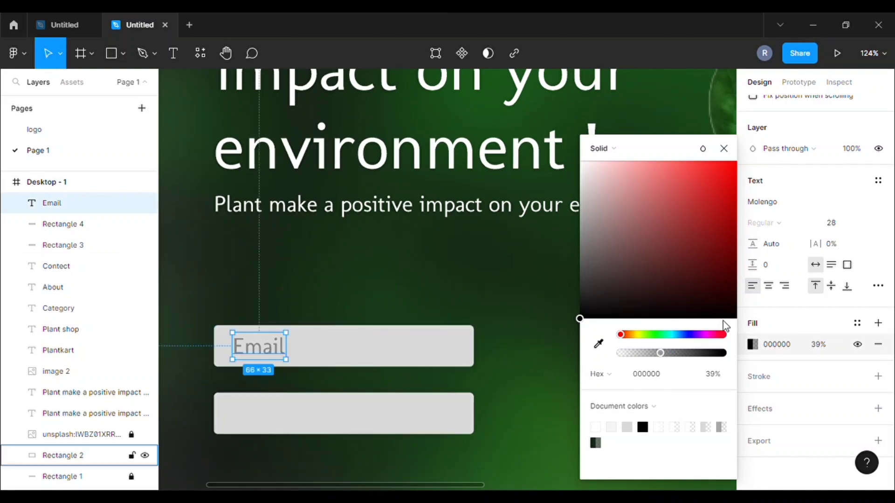
# Change the "Email" text to Roboto at size 24 and nudge it slightly right.
pyautogui.click(795, 210)
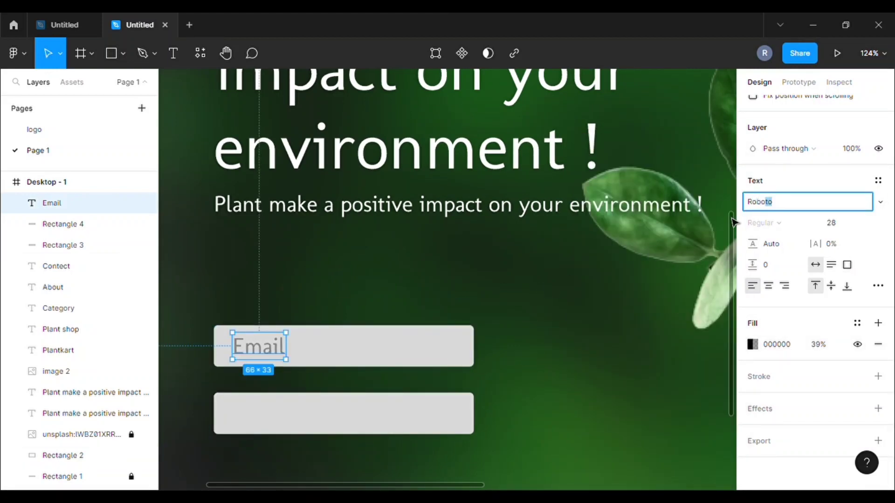
pyautogui.press('Return')
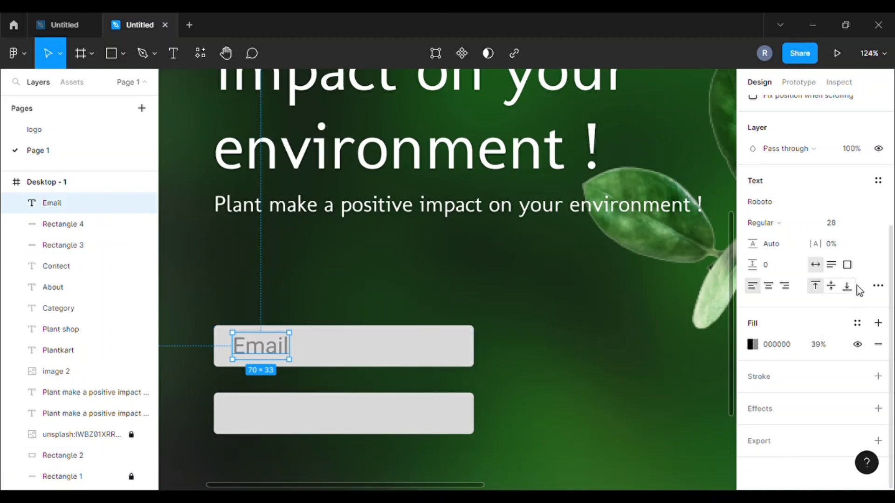
pyautogui.click(865, 225)
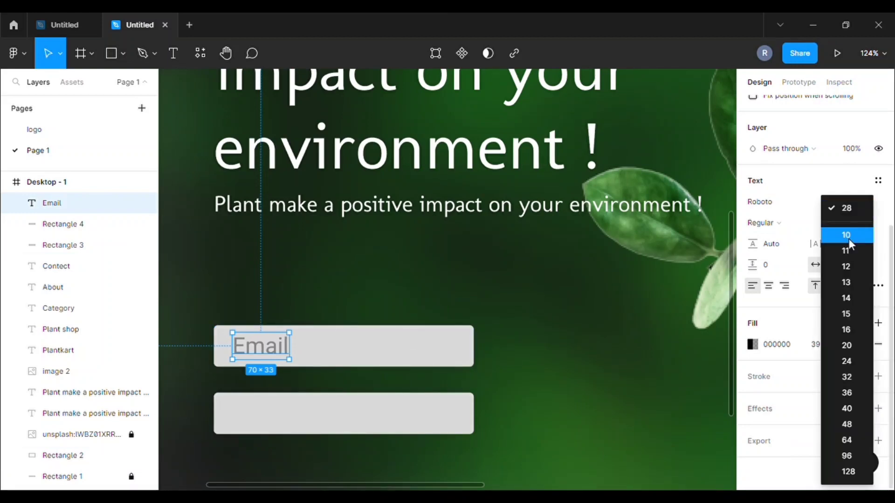
pyautogui.click(847, 362)
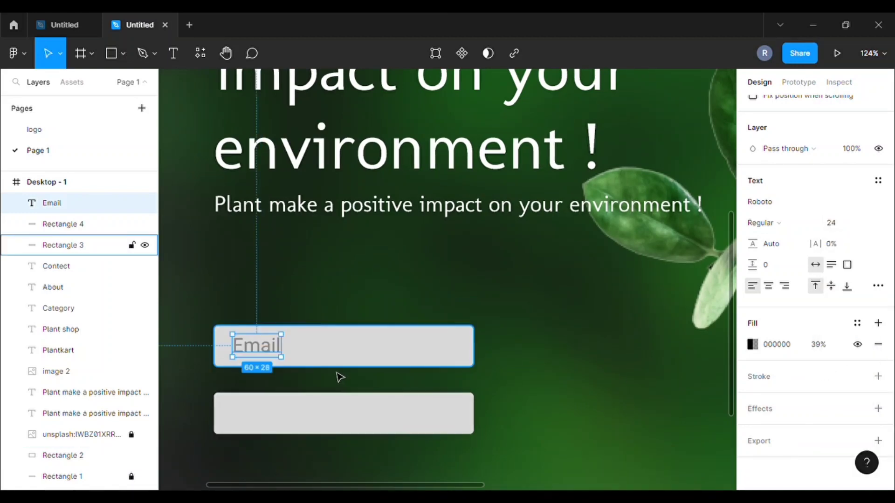
pyautogui.press('Right')
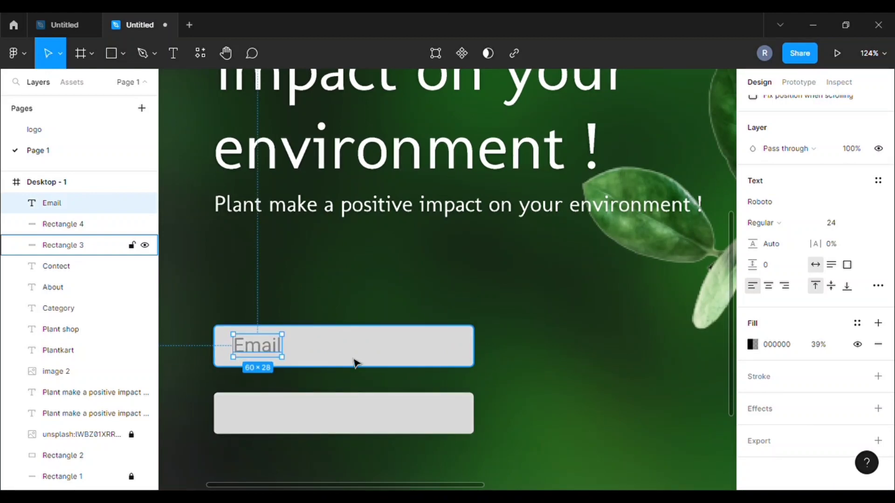
pyautogui.click(420, 310)
# Fill the lower rounded rectangle with a linear gradient of green 2D612D based on a colour sampled from the background.
pyautogui.click(315, 426)
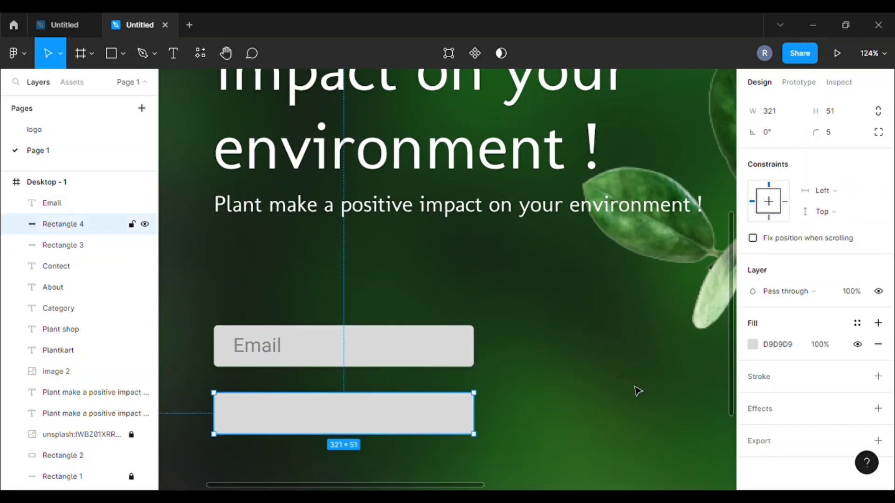
pyautogui.click(752, 346)
pyautogui.click(600, 348)
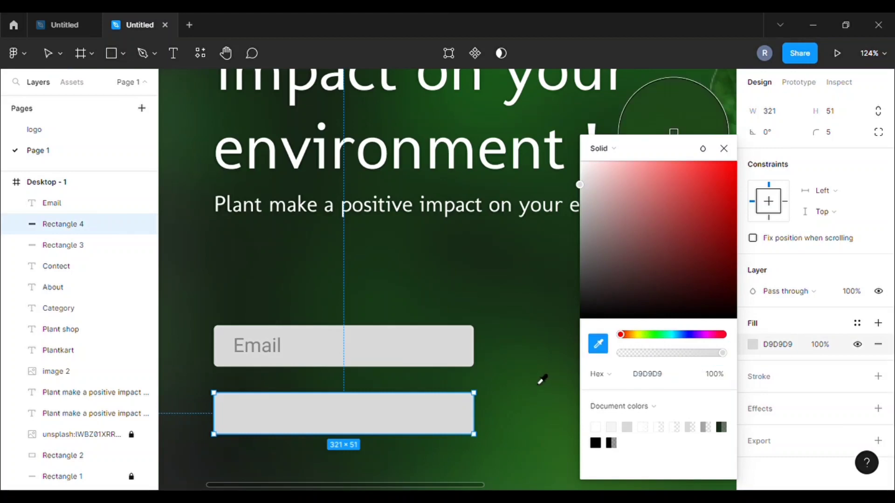
pyautogui.click(465, 262)
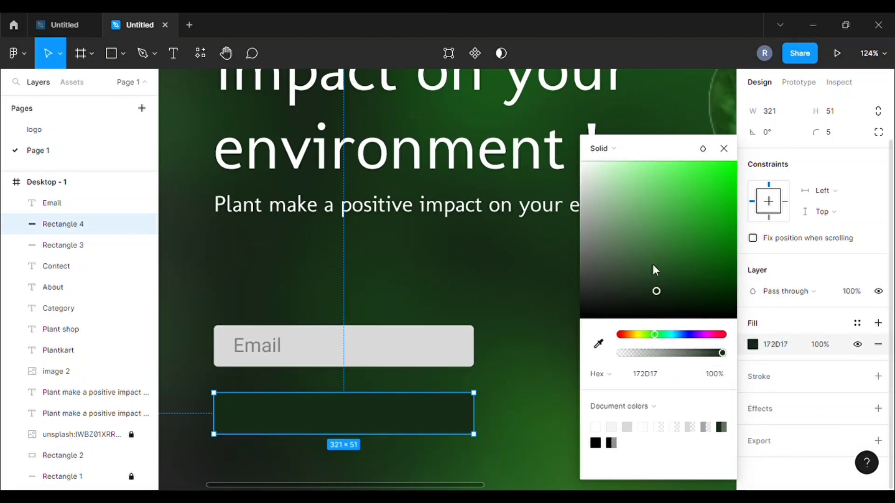
pyautogui.click(653, 261)
pyautogui.moveTo(670, 277); pyautogui.dragTo(664, 259)
pyautogui.click(640, 147)
pyautogui.click(628, 163)
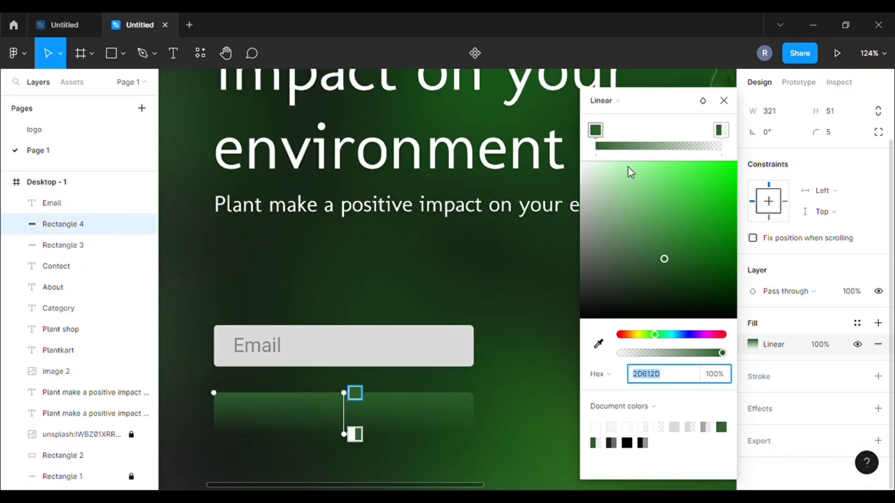
pyautogui.click(765, 381)
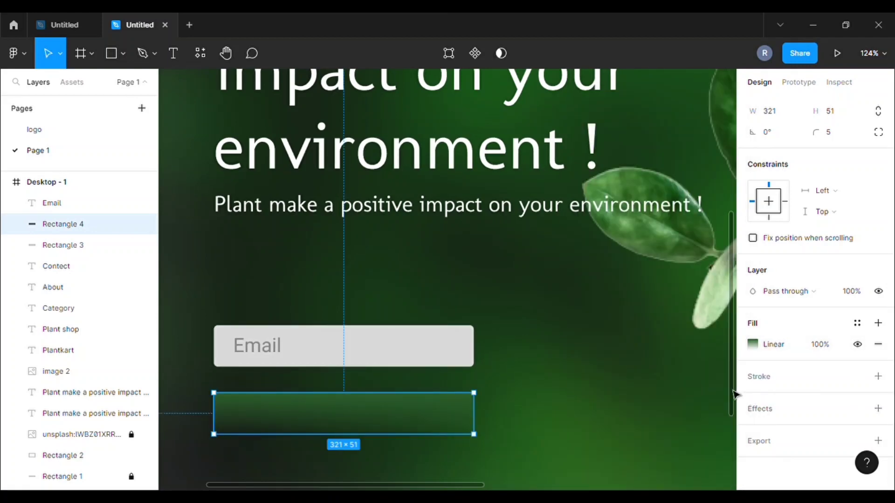
# Add an inside stroke to the lower rectangle with a linear gradient in near-white F8F8F8.
pyautogui.click(756, 373)
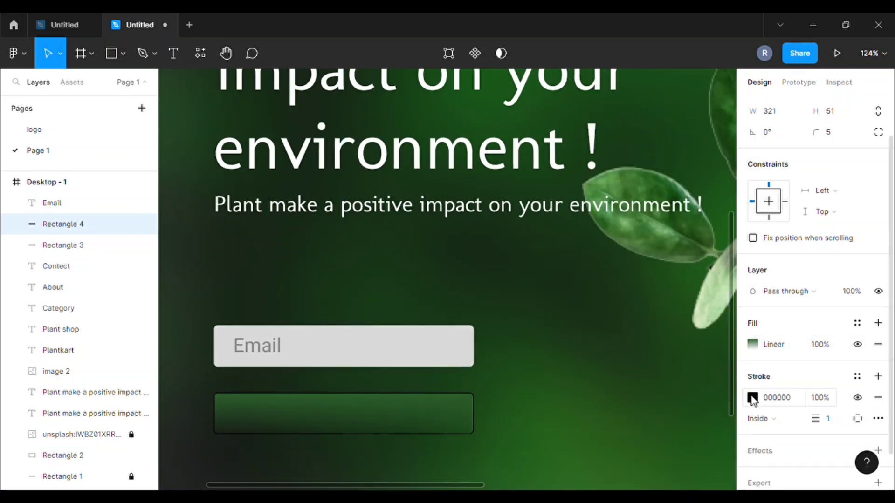
pyautogui.click(752, 398)
pyautogui.click(588, 179)
pyautogui.moveTo(577, 162)
pyautogui.mouseDown()
pyautogui.moveTo(566, 154)
pyautogui.moveTo(552, 166)
pyautogui.mouseUp()
pyautogui.click(628, 143)
pyautogui.click(627, 165)
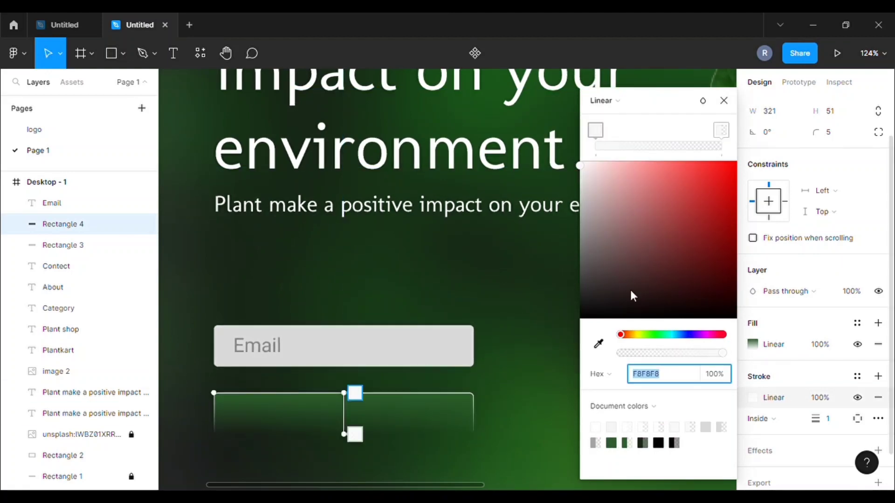
# Extend the stroke gradient's end well below the lower rectangle and reduce its first stop's opacity to 53%.
pyautogui.moveTo(341, 438)
pyautogui.mouseDown()
pyautogui.moveTo(354, 437)
pyautogui.moveTo(365, 458)
pyautogui.moveTo(366, 469)
pyautogui.moveTo(348, 474)
pyautogui.moveTo(359, 474)
pyautogui.mouseUp()
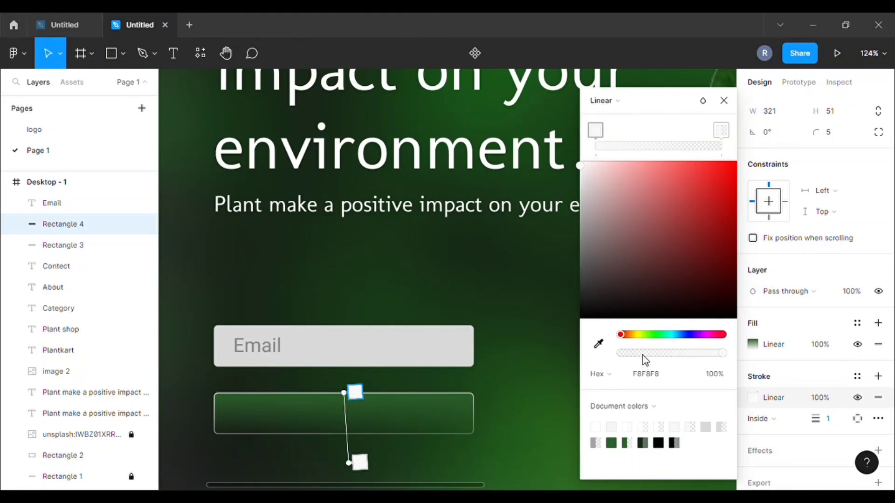
pyautogui.moveTo(721, 352); pyautogui.dragTo(696, 360)
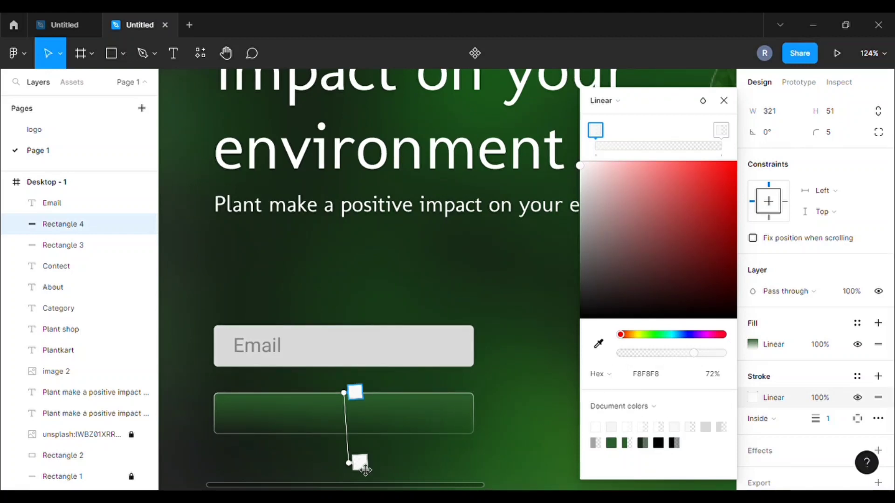
pyautogui.moveTo(355, 474); pyautogui.dragTo(364, 365)
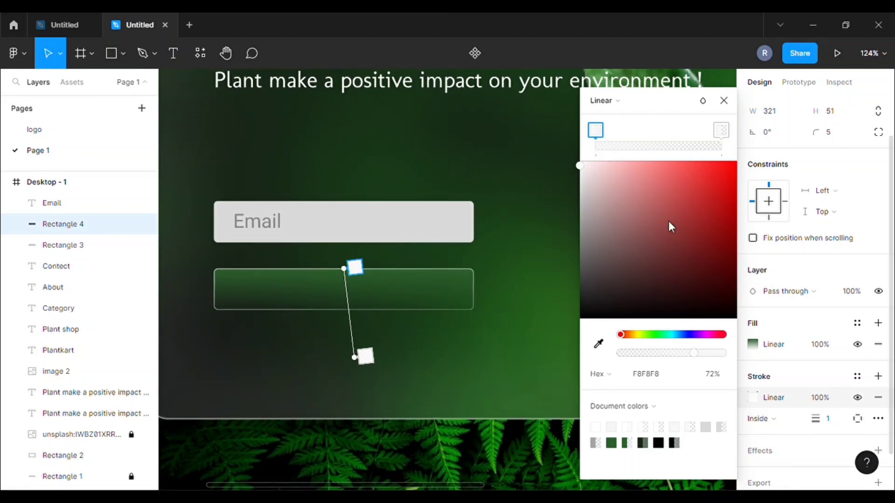
pyautogui.click(675, 354)
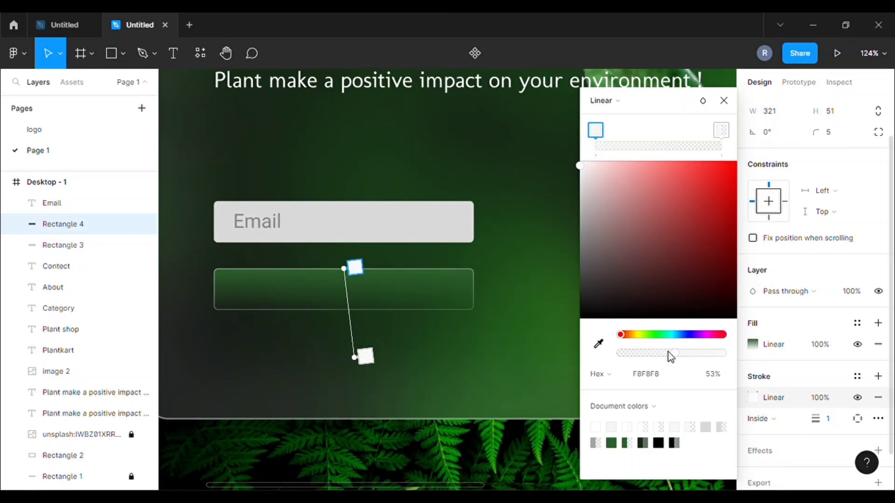
pyautogui.click(726, 102)
# Add a white text reading "Sign up" and place it near the middle of the green rectangle at X 308, Y 753.
pyautogui.scroll(3, 473, 212)
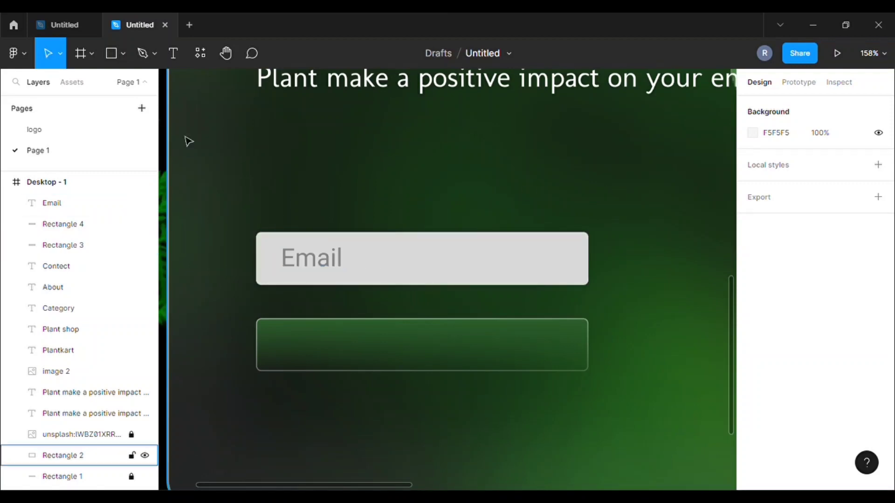
pyautogui.click(340, 355)
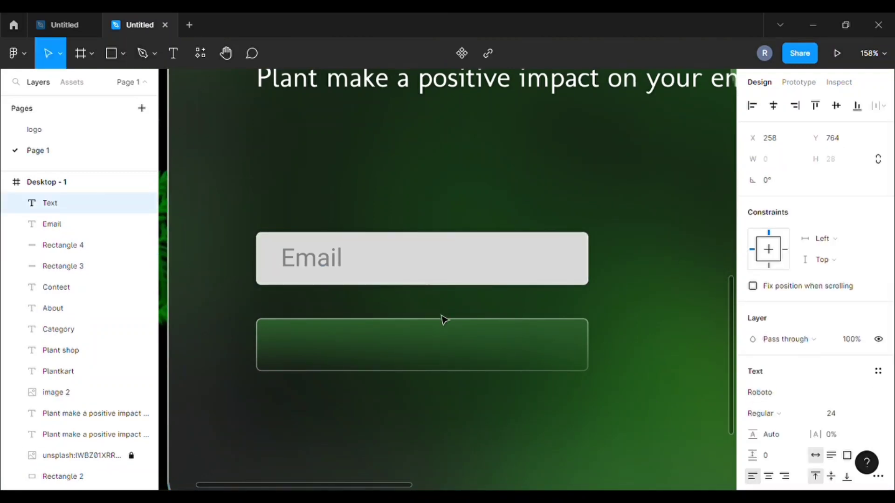
pyautogui.write('Sign')
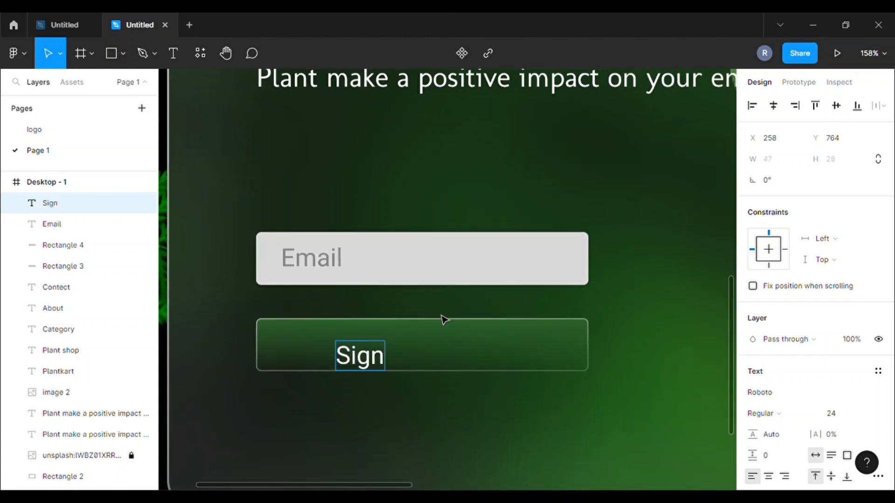
pyautogui.write(' up')
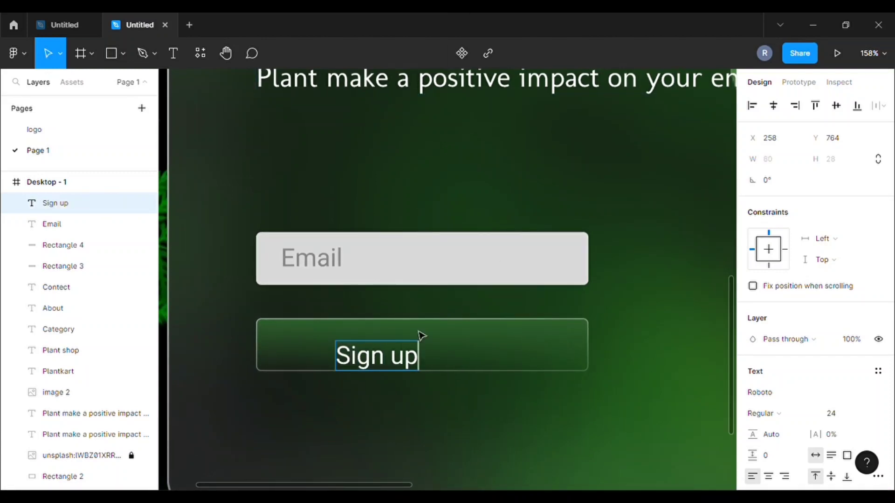
pyautogui.press('Escape')
pyautogui.moveTo(379, 359); pyautogui.dragTo(429, 349)
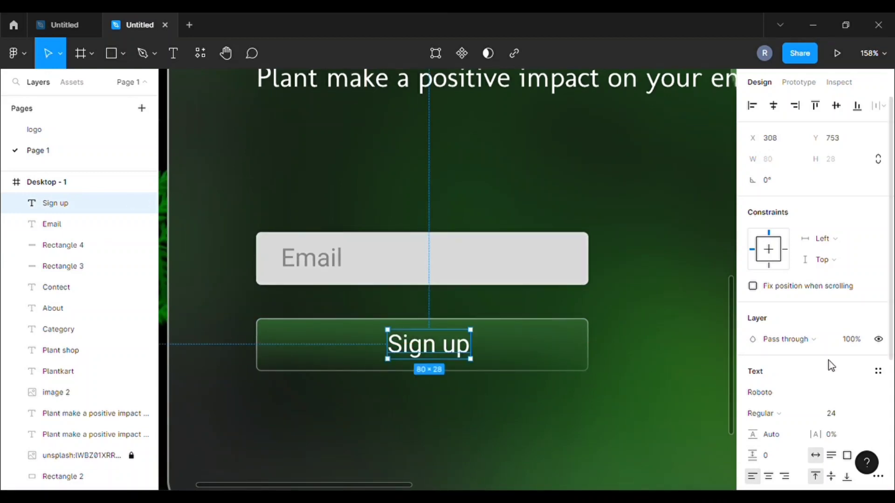
pyautogui.scroll(-5, 829, 366)
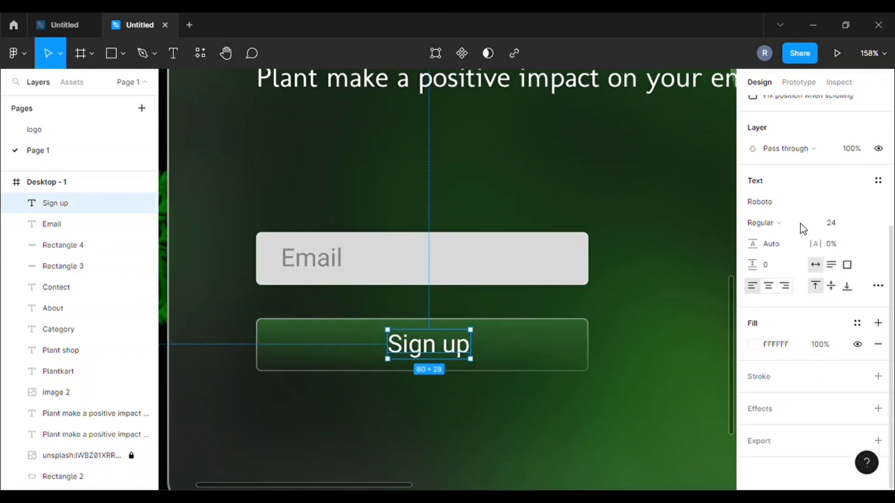
pyautogui.scroll(5, 819, 219)
pyautogui.click(797, 108)
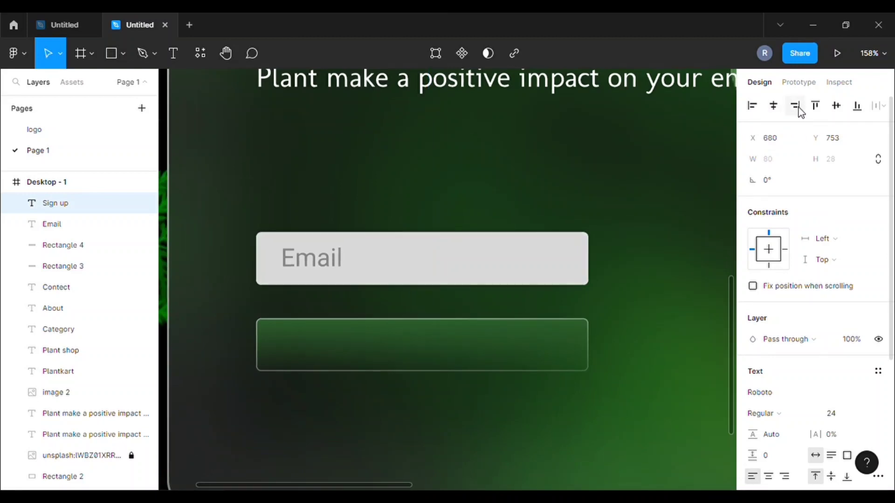
pyautogui.hotkey('ctrl', 'z')
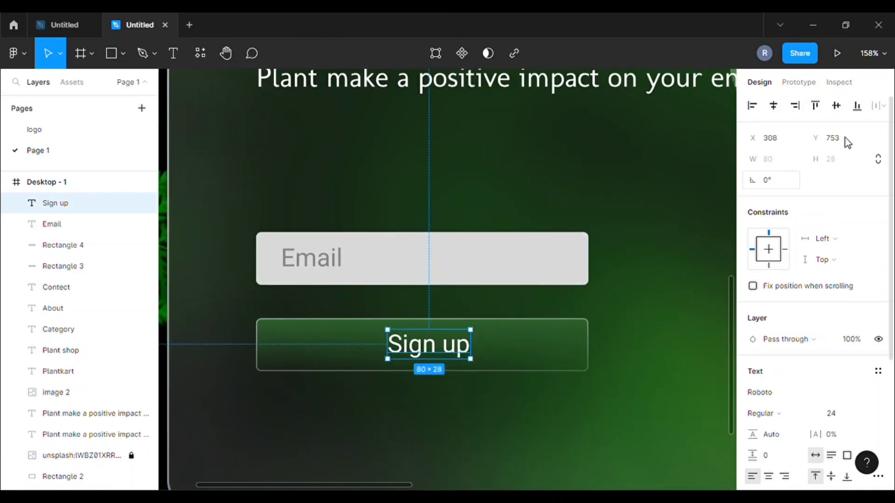
# Shift the Sign up text slightly left toward the middle of the green rectangle and set its font weight to Medium.
pyautogui.moveTo(446, 352); pyautogui.dragTo(441, 352)
pyautogui.scroll(-5, 833, 314)
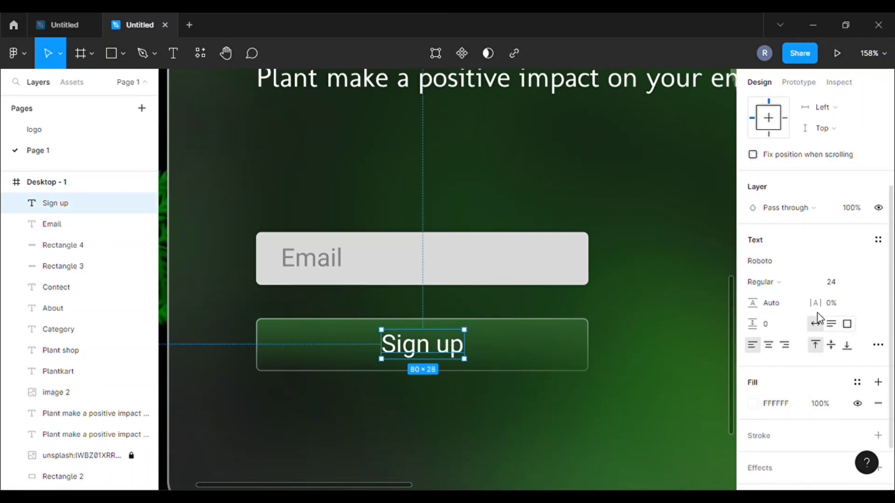
pyautogui.click(804, 290)
pyautogui.click(789, 306)
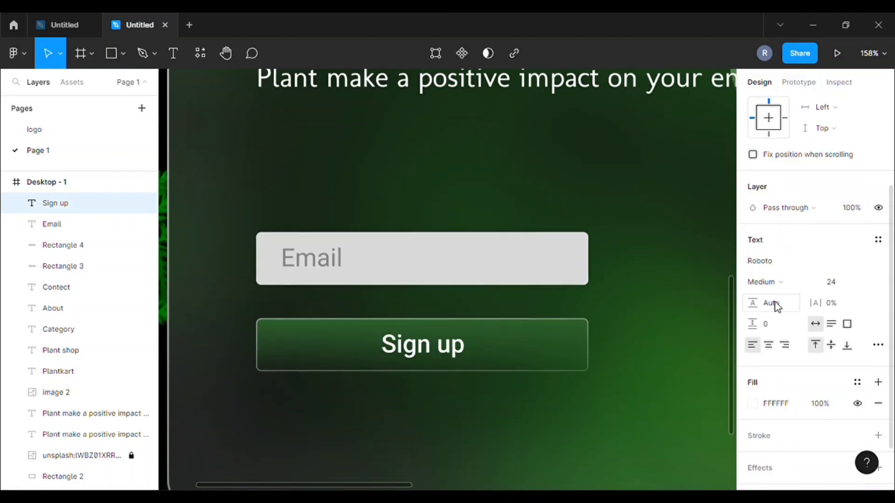
# Align the centre of the Sign up text with the centre of the green rectangle.
pyautogui.click(647, 260)
pyautogui.scroll(-1, 652, 246)
pyautogui.scroll(-1, 651, 246)
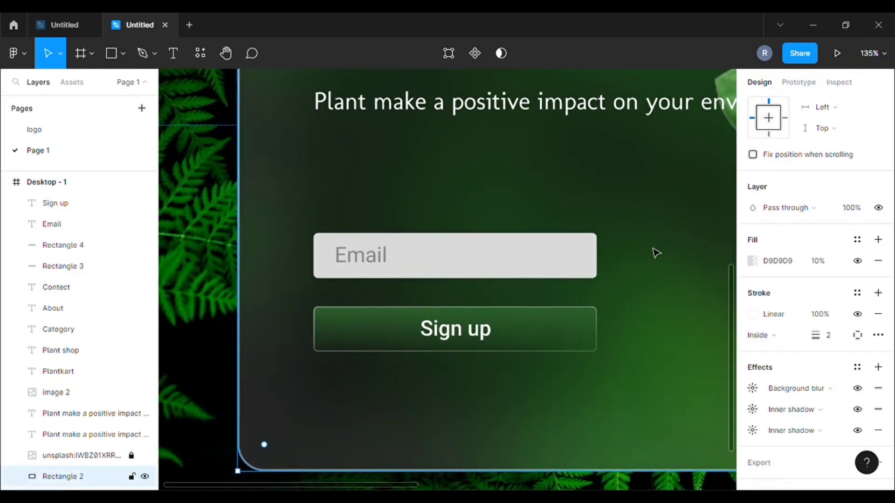
pyautogui.moveTo(403, 489); pyautogui.dragTo(462, 488)
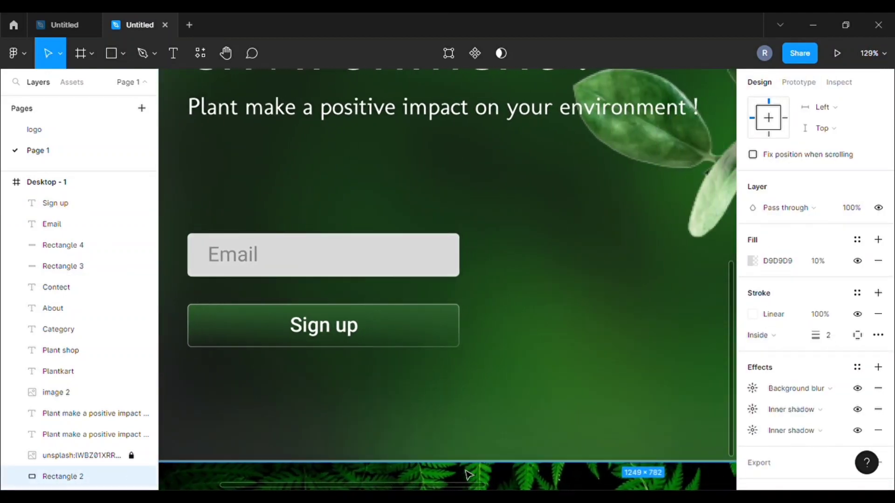
pyautogui.click(301, 333)
pyautogui.keyDown('shift'); pyautogui.click(347, 340); pyautogui.keyUp('shift')
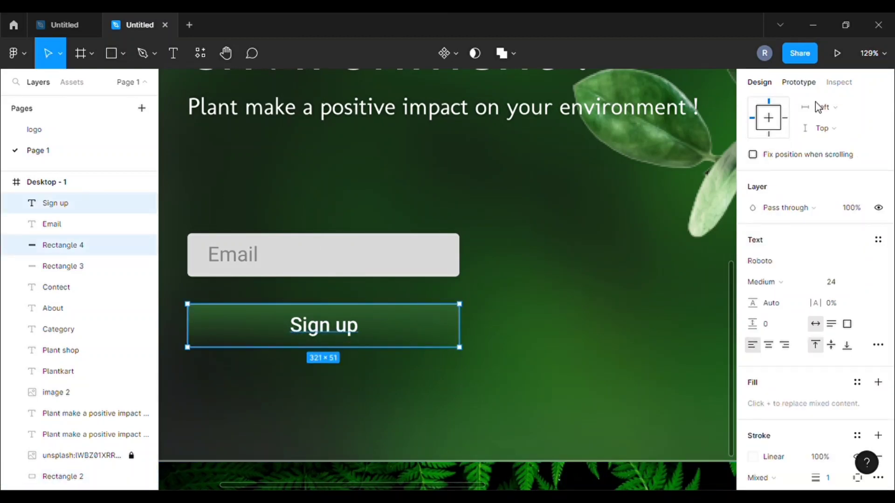
pyautogui.click(782, 111)
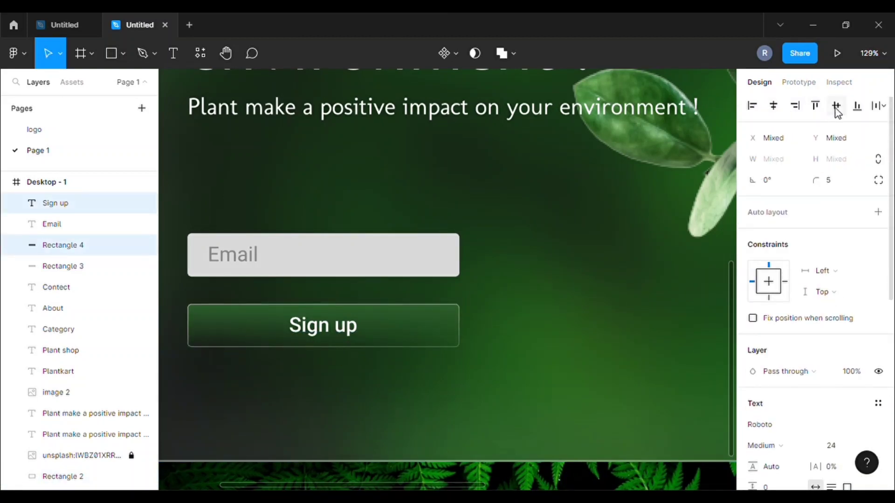
# Unlock the plant branch image and move it slightly up to X 287, Y 14.
pyautogui.click(613, 248)
pyautogui.scroll(-3, 613, 249)
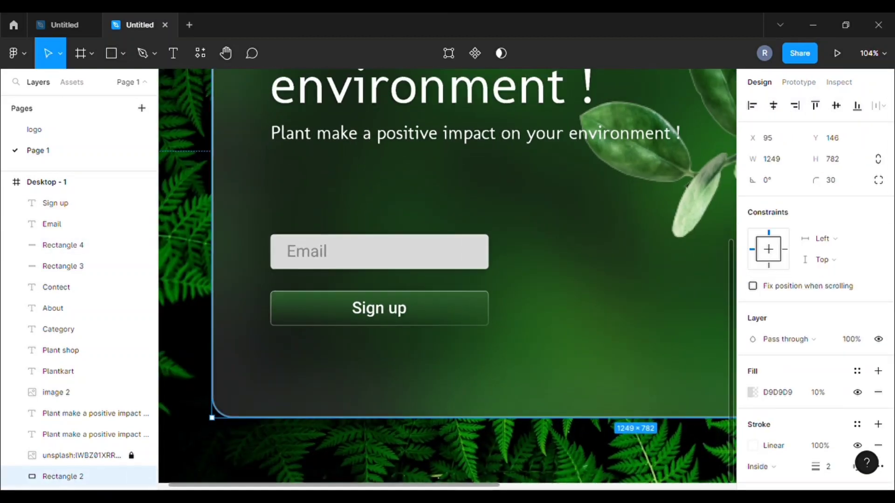
pyautogui.moveTo(448, 485); pyautogui.dragTo(586, 485)
pyautogui.scroll(-5, 585, 306)
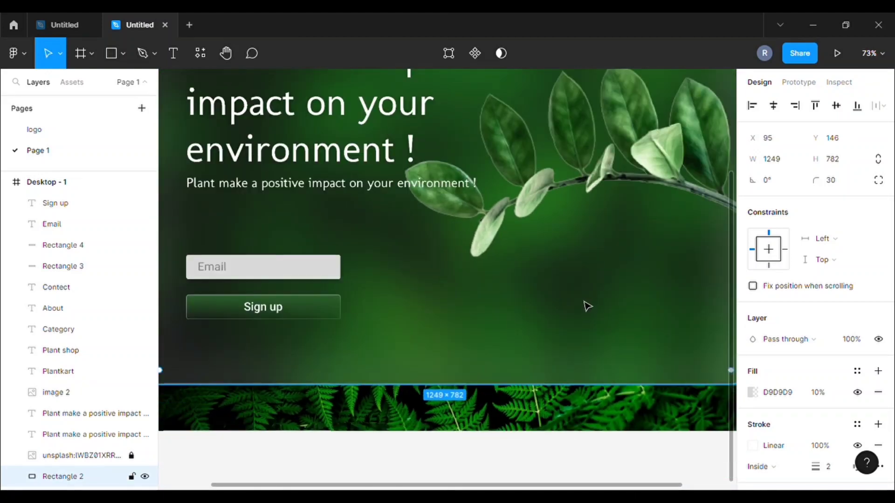
pyautogui.scroll(-2, 625, 290)
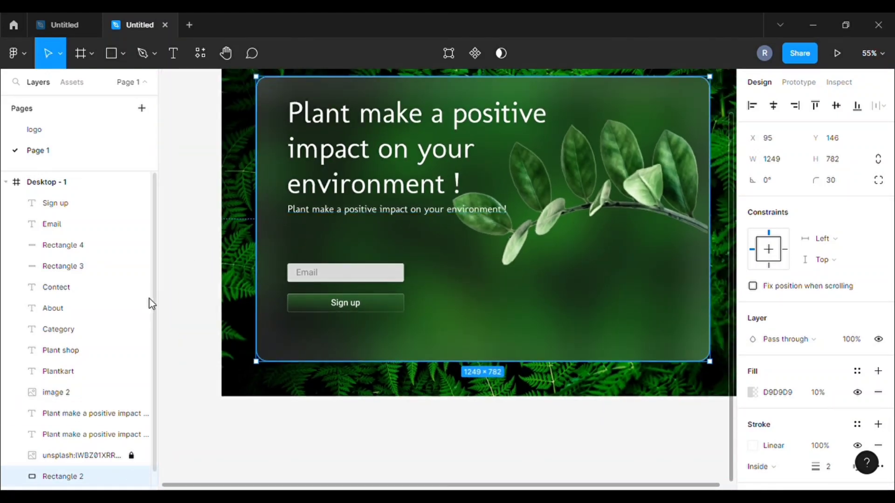
pyautogui.click(133, 456)
pyautogui.click(127, 457)
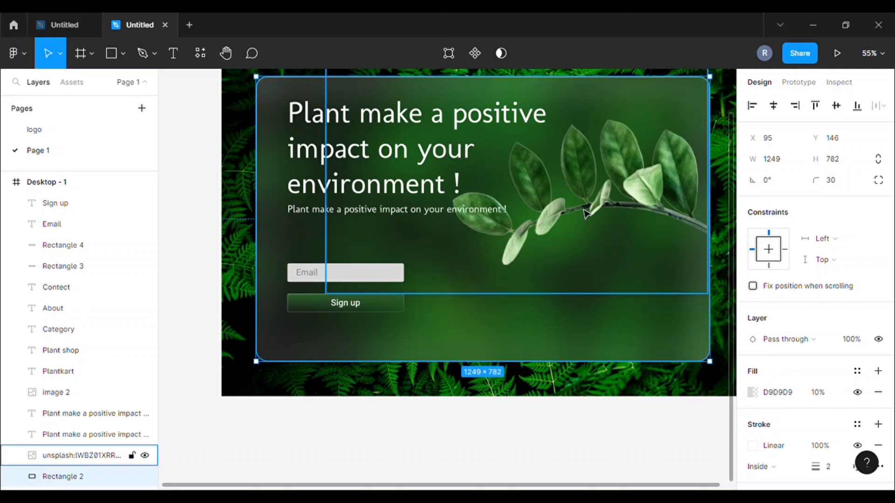
pyautogui.moveTo(591, 208); pyautogui.dragTo(592, 205)
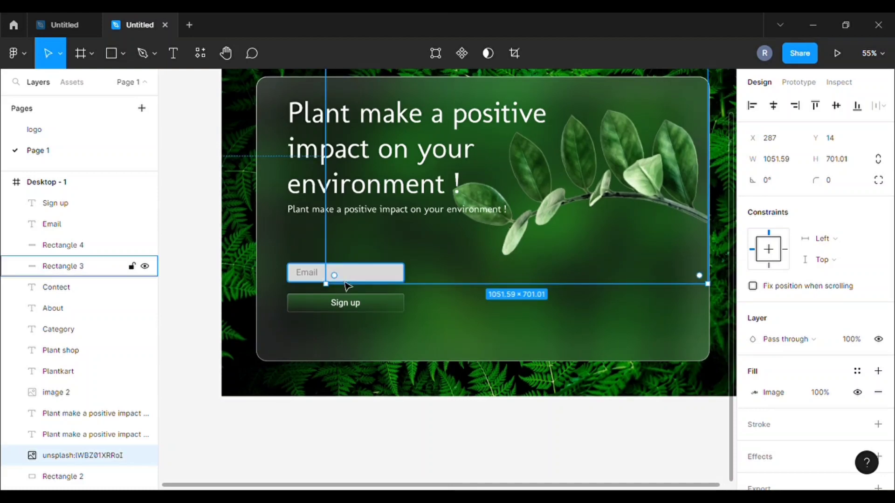
# Scale the plant branch image proportionally from its upper-right corner to about 1063 × 708.
pyautogui.press('k')
pyautogui.moveTo(325, 284); pyautogui.dragTo(321, 286)
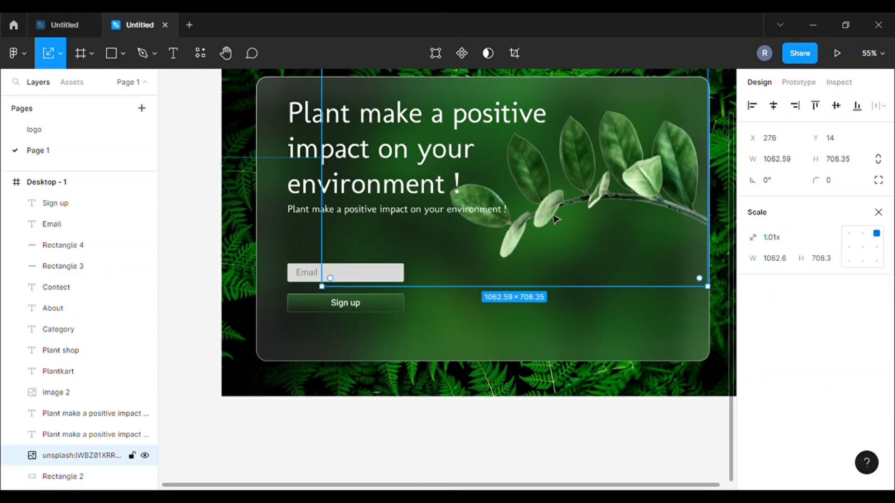
pyautogui.keyDown('ctrl'); pyautogui.scroll(-1, 656, 181); pyautogui.keyUp('ctrl')
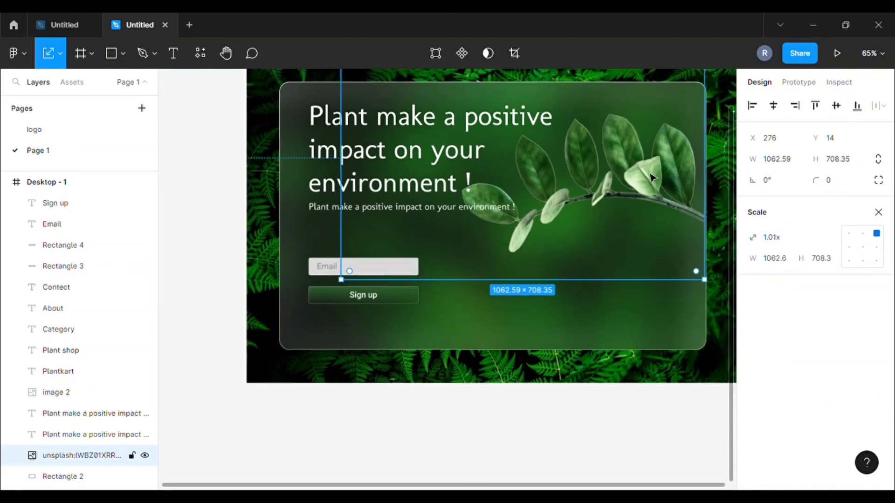
pyautogui.scroll(1, 689, 145)
pyautogui.scroll(2, 689, 145)
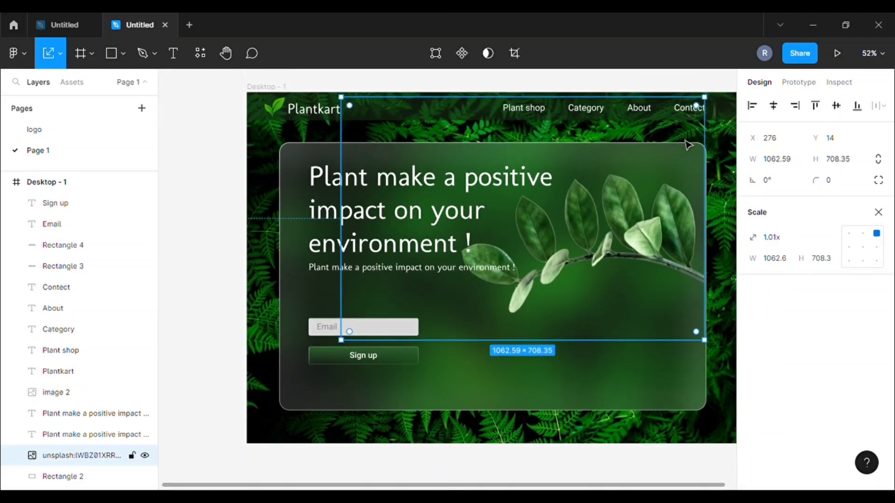
pyautogui.press('Escape')
# Duplicate the whole Desktop - 1 frame to create a second page beside it.
pyautogui.hscroll(2, 463, 488)
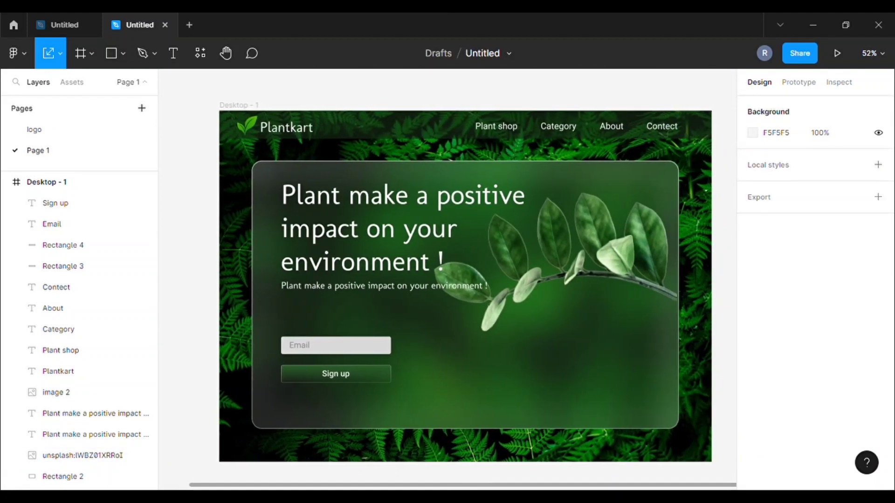
pyautogui.click(218, 106)
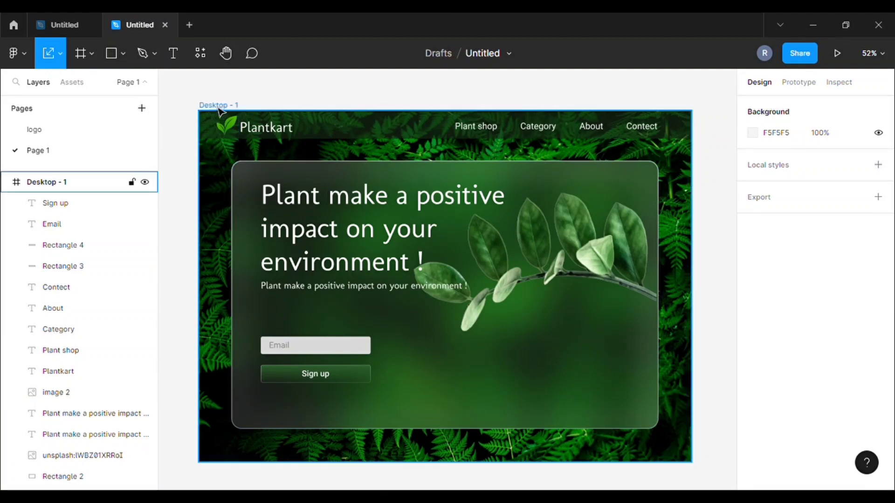
pyautogui.hotkey('ctrl', 'd')
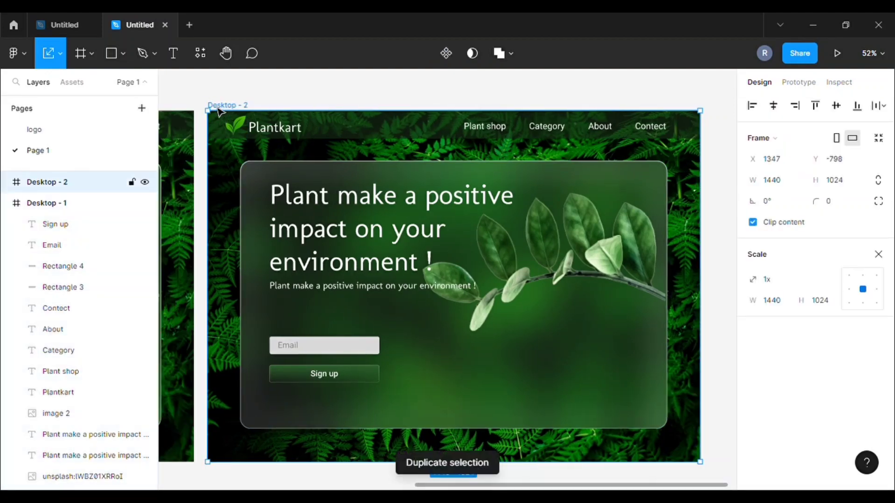
pyautogui.scroll(-3, 228, 110)
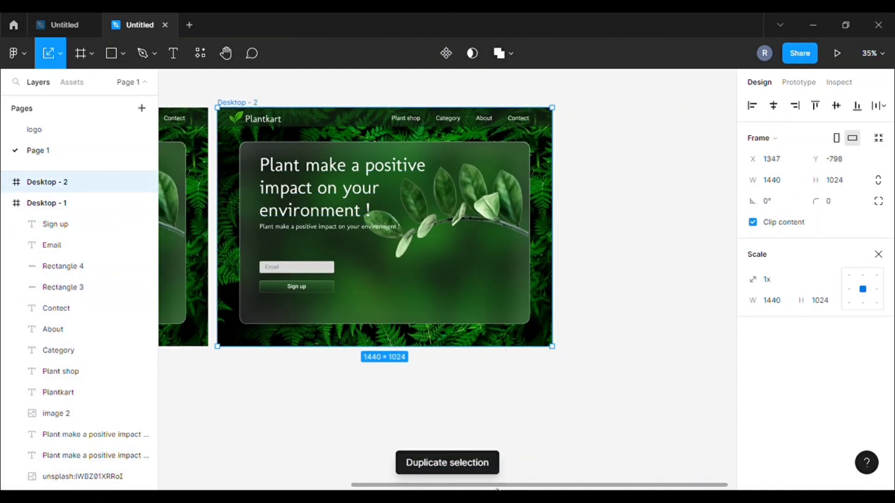
pyautogui.hscroll(-2, 434, 483)
pyautogui.hscroll(-3, 434, 482)
pyautogui.scroll(-2, 359, 247)
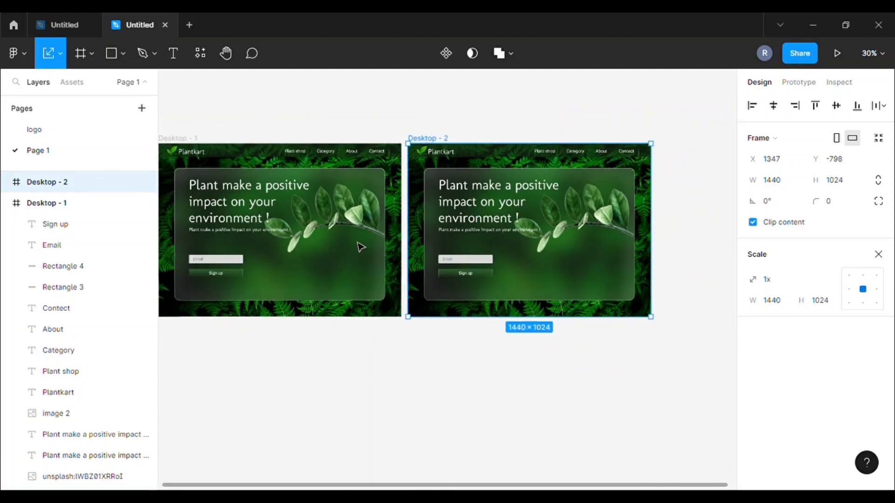
# Move the Desktop - 2 frame farther right to widen the gap between the two frames.
pyautogui.moveTo(454, 485); pyautogui.dragTo(435, 486)
pyautogui.click(305, 89)
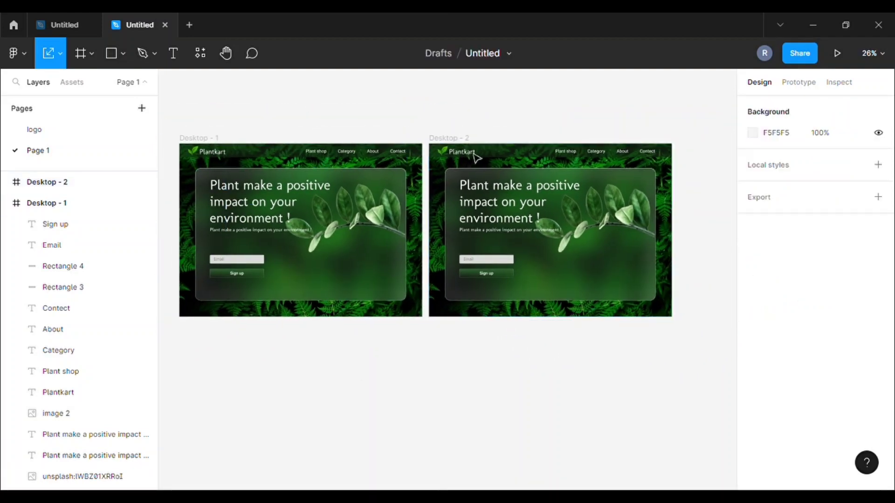
pyautogui.click(454, 138)
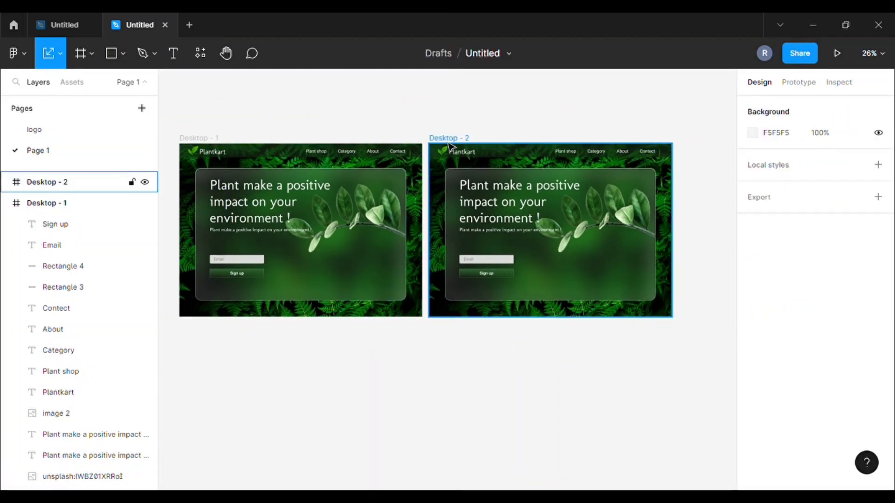
pyautogui.moveTo(478, 143); pyautogui.dragTo(530, 142)
# Enlarge the plant branch image in Desktop - 1 proportionally from its upper-right corner to about 1371 × 914.
pyautogui.click(387, 229)
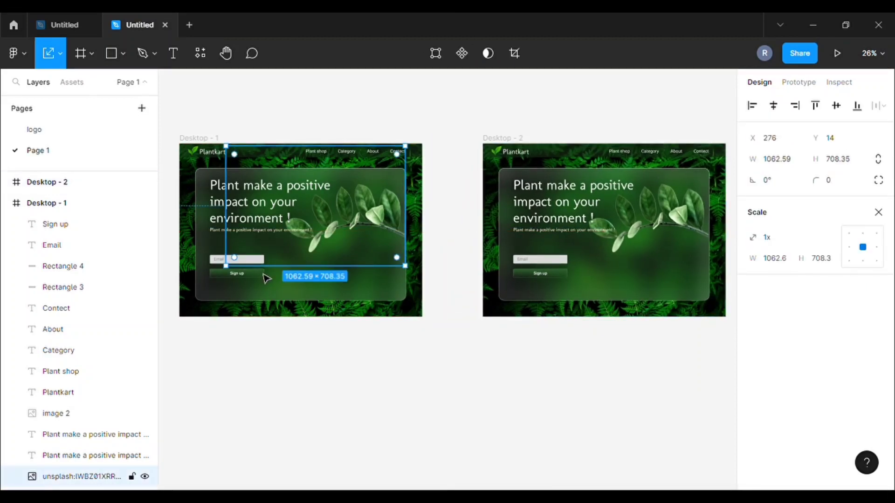
pyautogui.moveTo(235, 278); pyautogui.dragTo(231, 310)
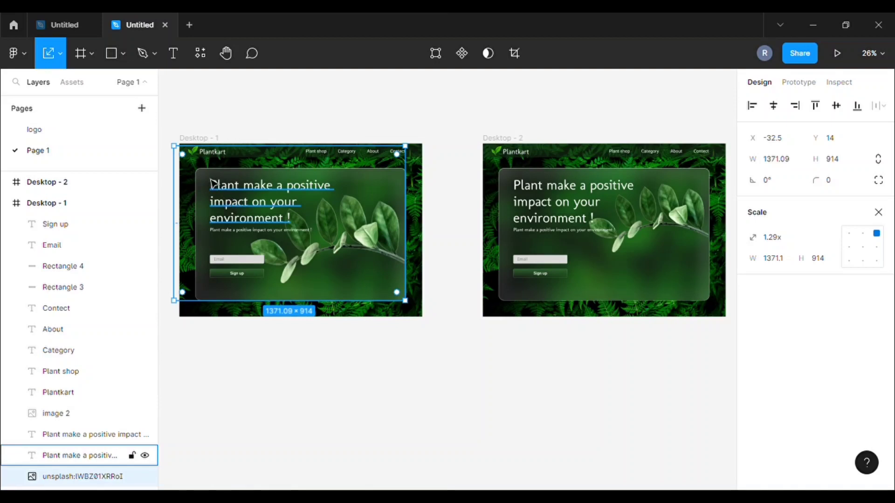
pyautogui.keyDown('ctrl'); pyautogui.scroll(3, 212, 182); pyautogui.keyUp('ctrl')
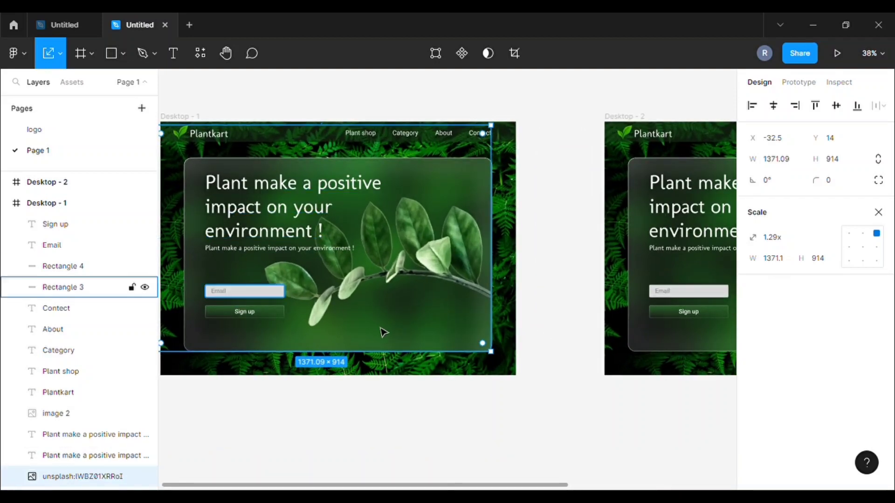
# Scale the heading and the small line under it in Desktop - 1 down together to about 663 × 236.
pyautogui.doubleClick(232, 203)
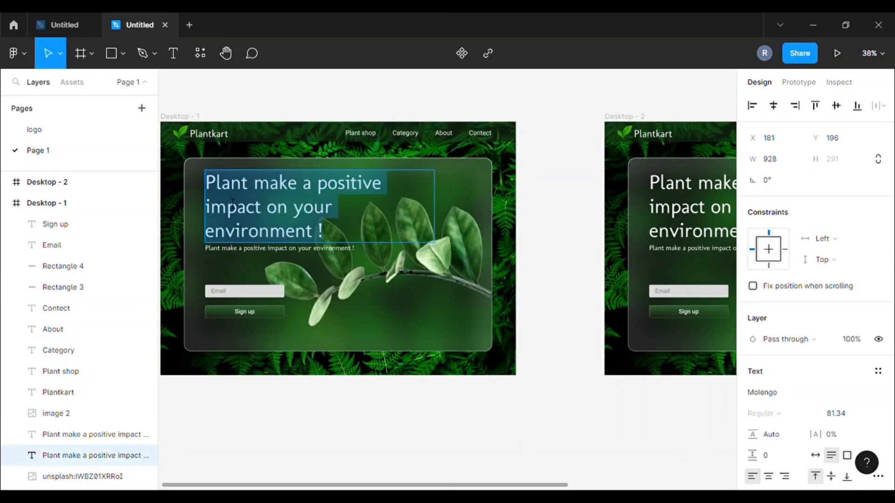
pyautogui.click(349, 211)
pyautogui.press('Escape')
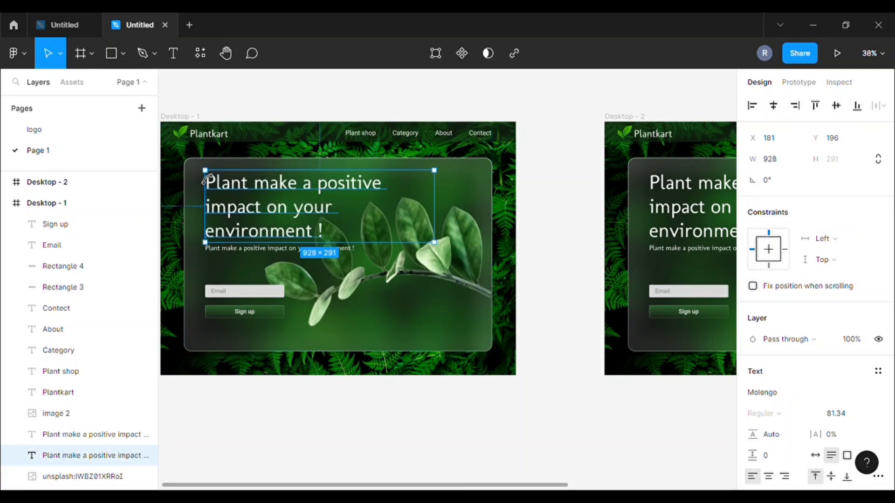
pyautogui.press('Tab')
pyautogui.click(215, 184)
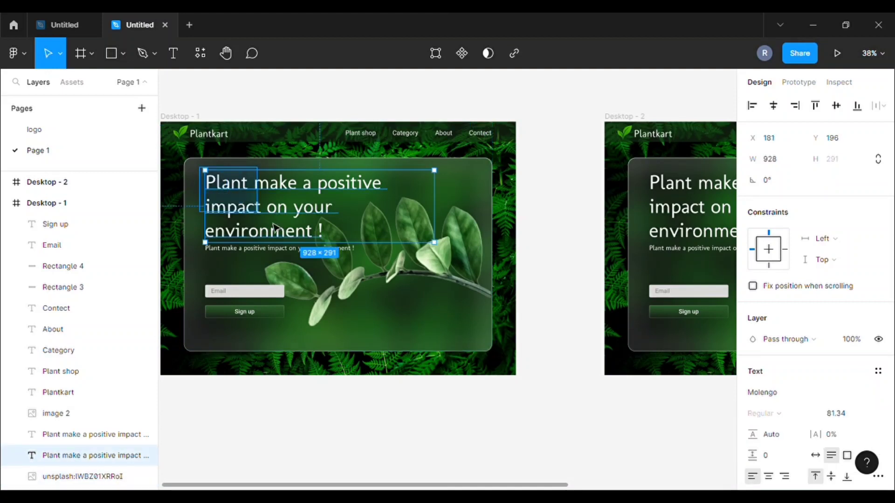
pyautogui.keyDown('shift'); pyautogui.click(279, 248); pyautogui.keyUp('shift')
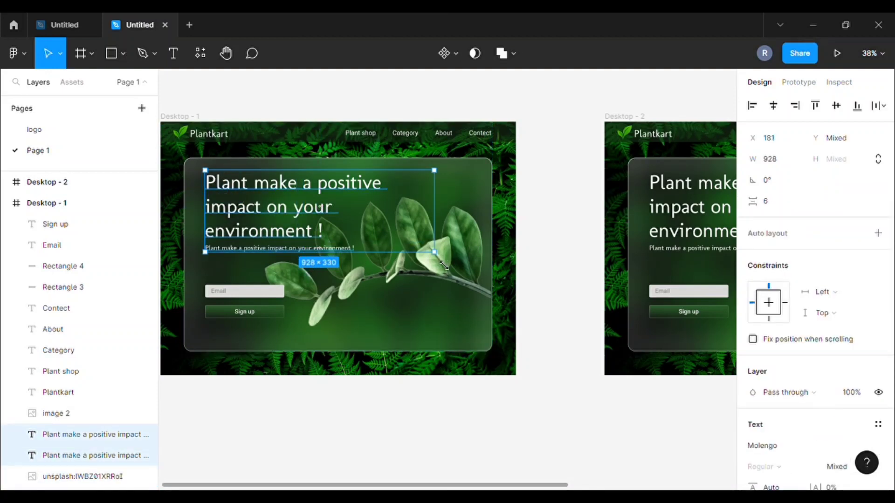
pyautogui.press('k')
pyautogui.moveTo(443, 266); pyautogui.dragTo(378, 223)
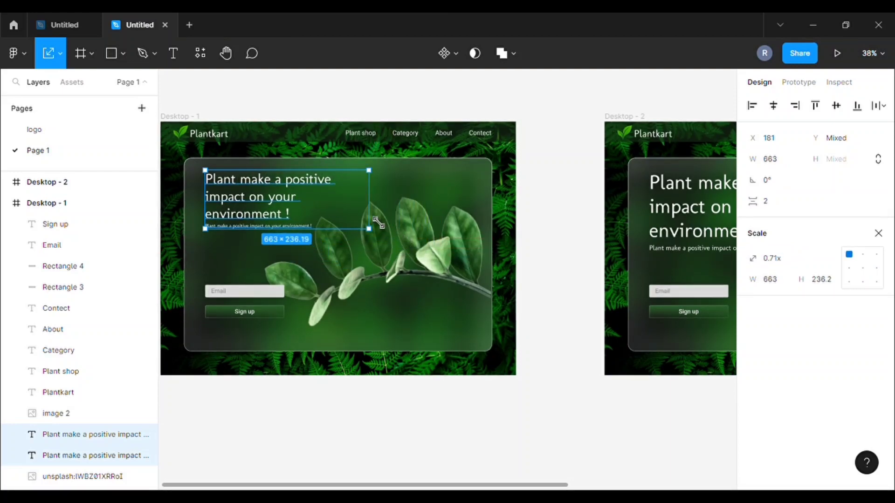
pyautogui.click(591, 91)
# Link Desktop - 1 to Desktop - 2 with a prototype interaction triggered after an 800 ms delay, using Smart animate.
pyautogui.click(809, 84)
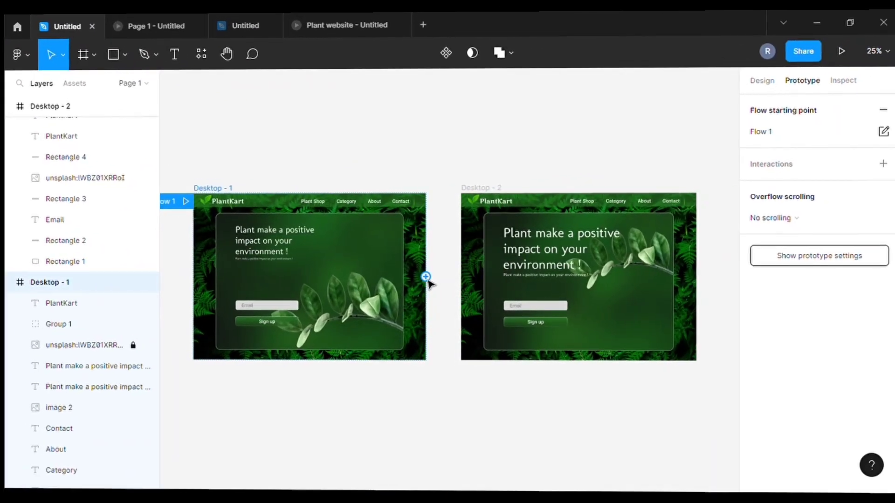
pyautogui.moveTo(426, 276); pyautogui.dragTo(468, 279)
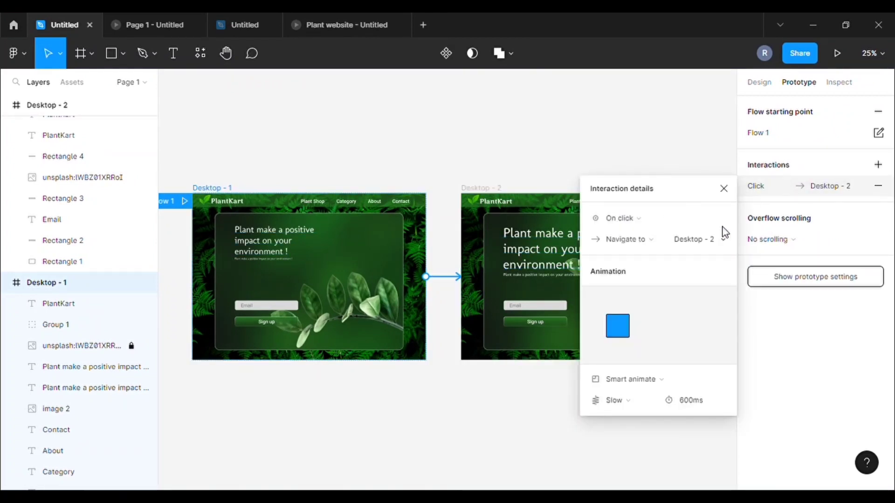
pyautogui.click(709, 221)
pyautogui.click(623, 382)
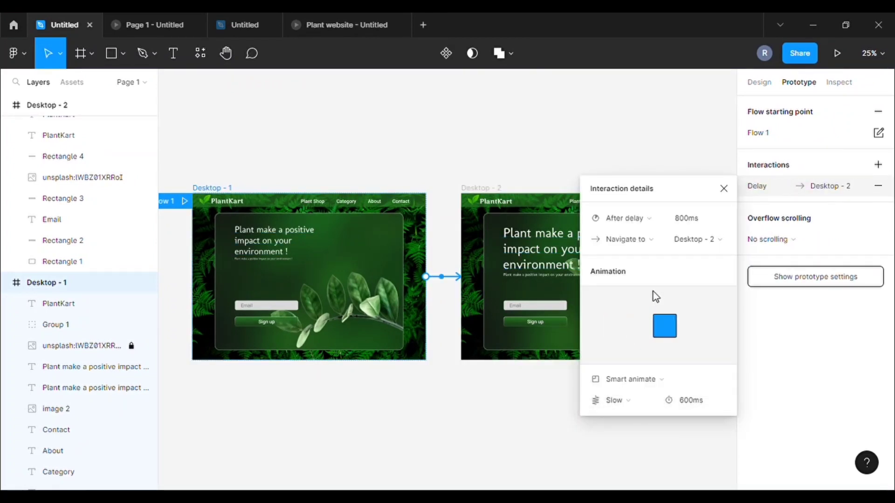
# Review the animation and easing options of the Desktop - 1 to Desktop - 2 interaction, keeping Smart animate and Slow.
pyautogui.click(670, 380)
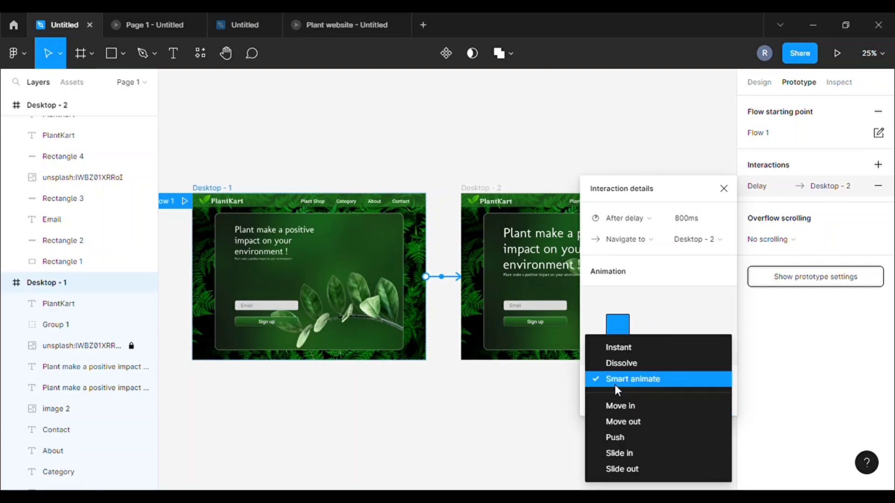
pyautogui.click(616, 382)
pyautogui.click(630, 401)
pyautogui.click(631, 401)
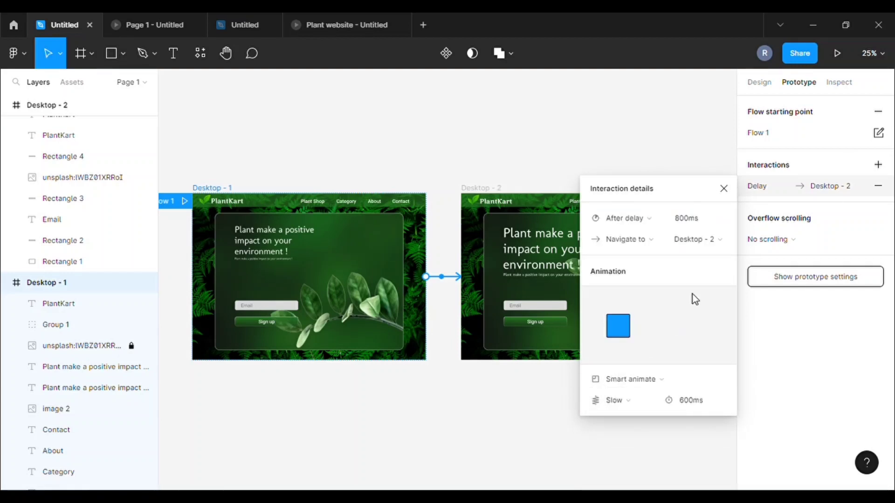
pyautogui.click(476, 180)
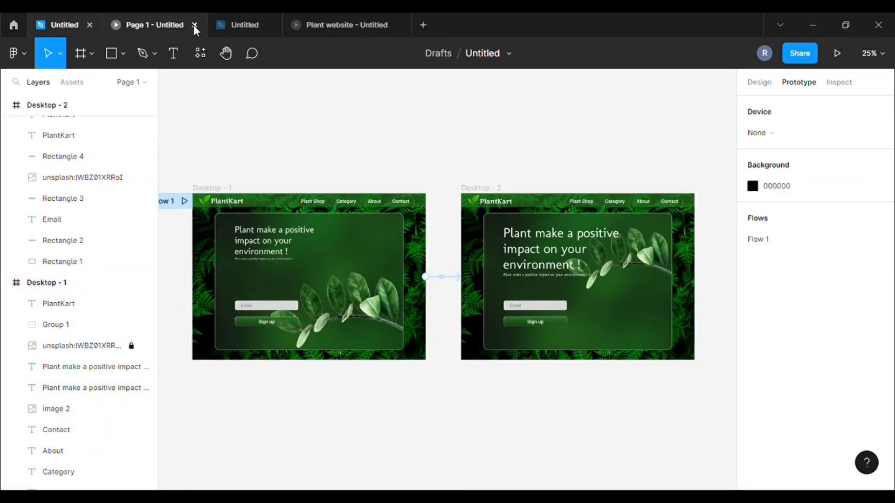
# Close the old Page 1 prototype preview, present the prototype again and scale it to fit the window.
pyautogui.click(194, 25)
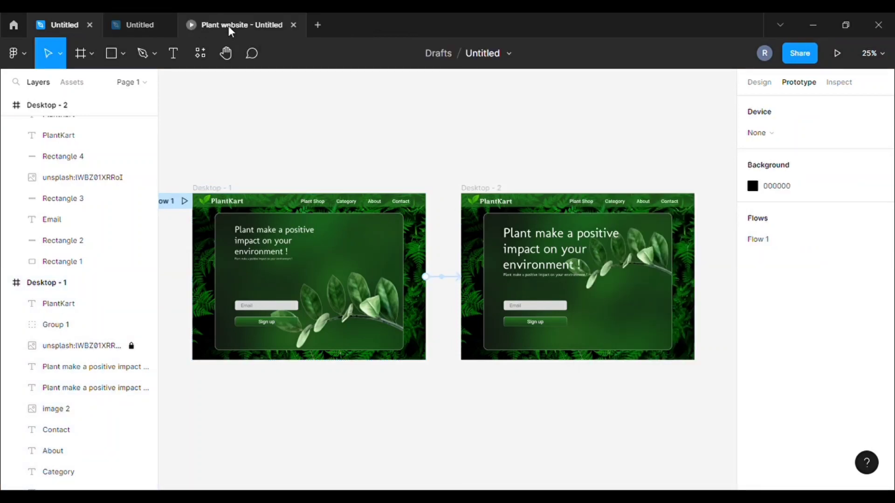
pyautogui.click(837, 51)
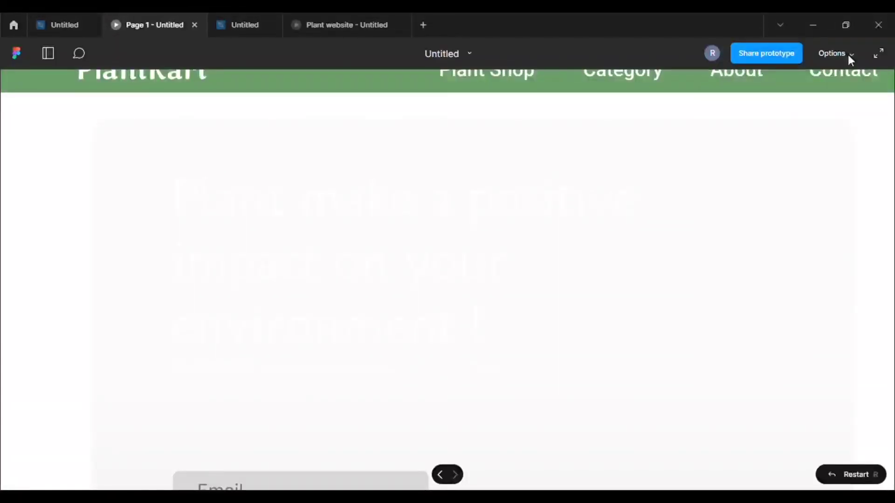
pyautogui.click(845, 54)
pyautogui.click(759, 133)
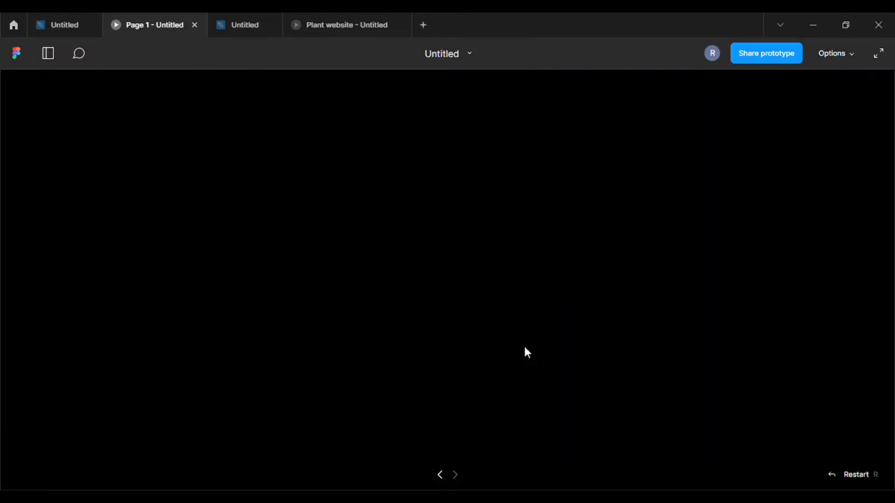
# Play the delayed transition from Desktop - 1 to Desktop - 2 several times from the first frame.
pyautogui.click(440, 475)
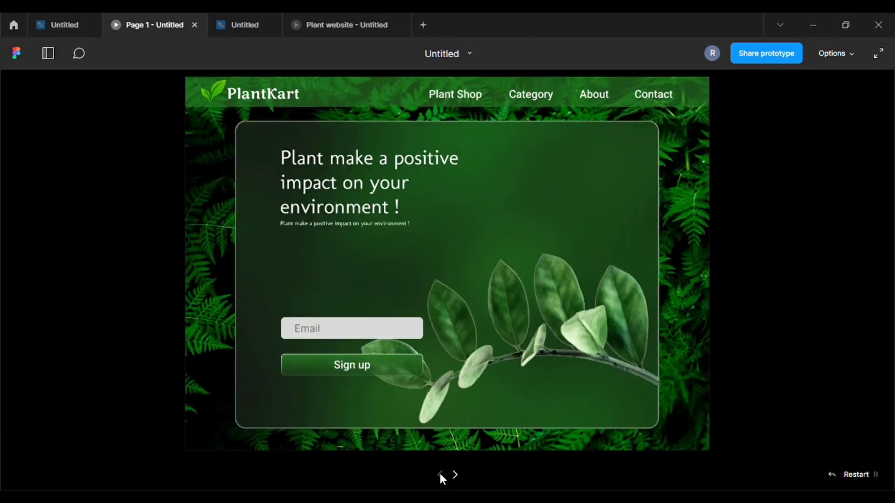
pyautogui.click(440, 475)
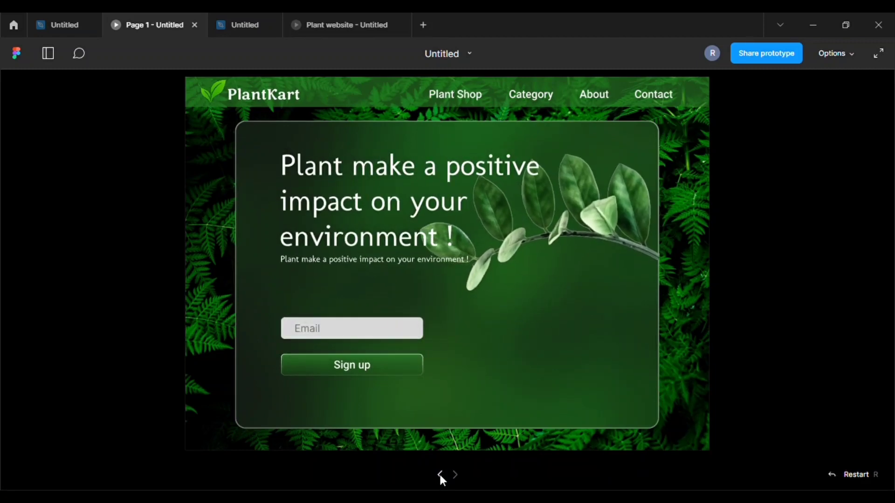
pyautogui.click(440, 474)
pyautogui.click(439, 473)
# Back in the design file, unlock the plant branch image in Desktop - 1 and scale it down proportionally to about 1115 × 718.
pyautogui.click(74, 22)
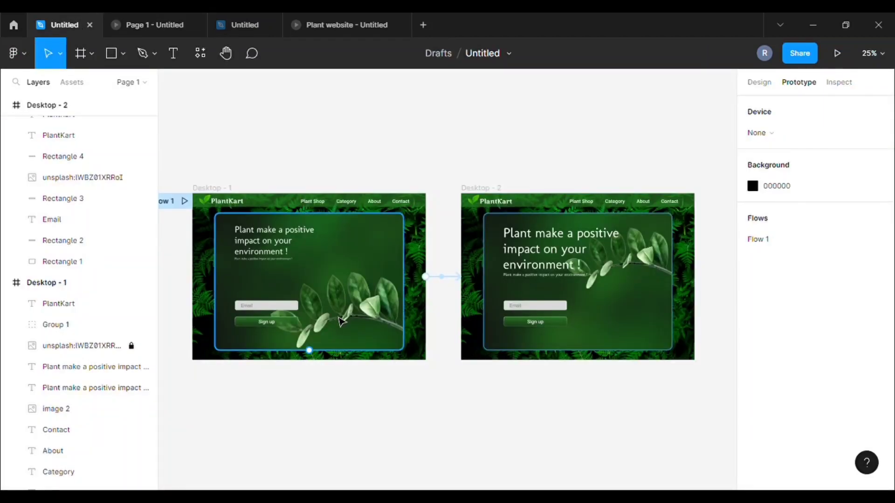
pyautogui.click(343, 322)
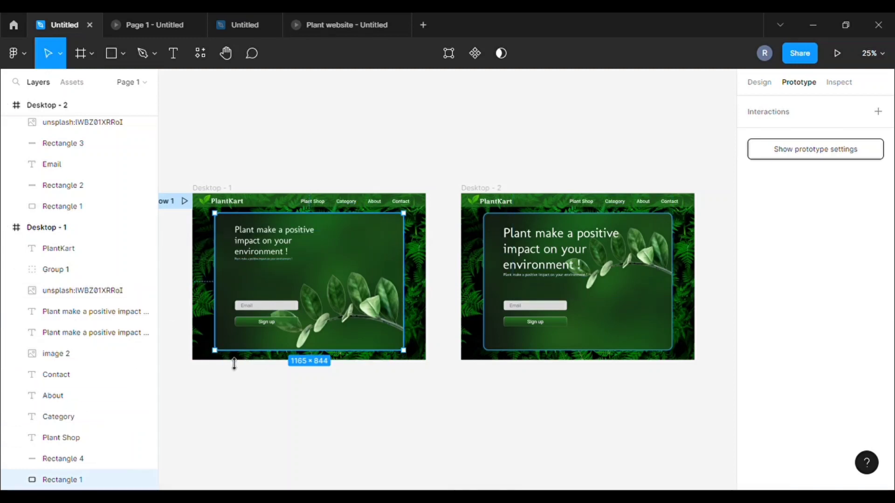
pyautogui.click(132, 291)
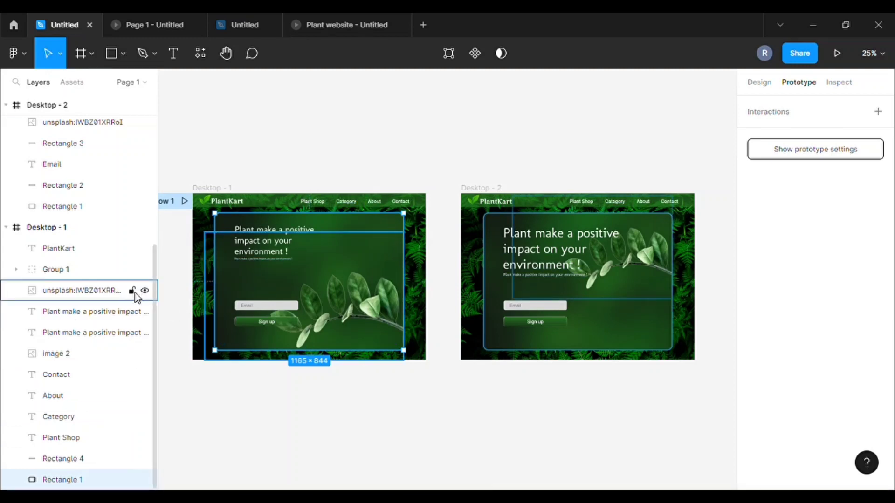
pyautogui.click(207, 358)
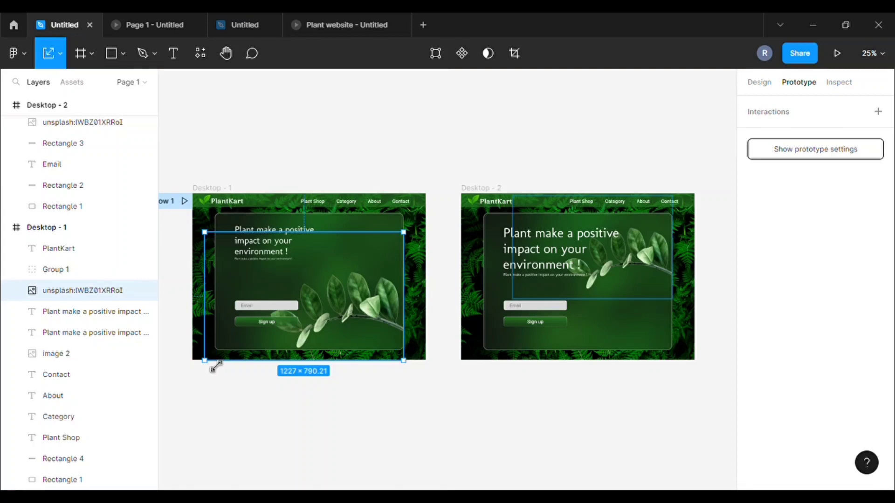
pyautogui.moveTo(215, 366); pyautogui.dragTo(233, 345)
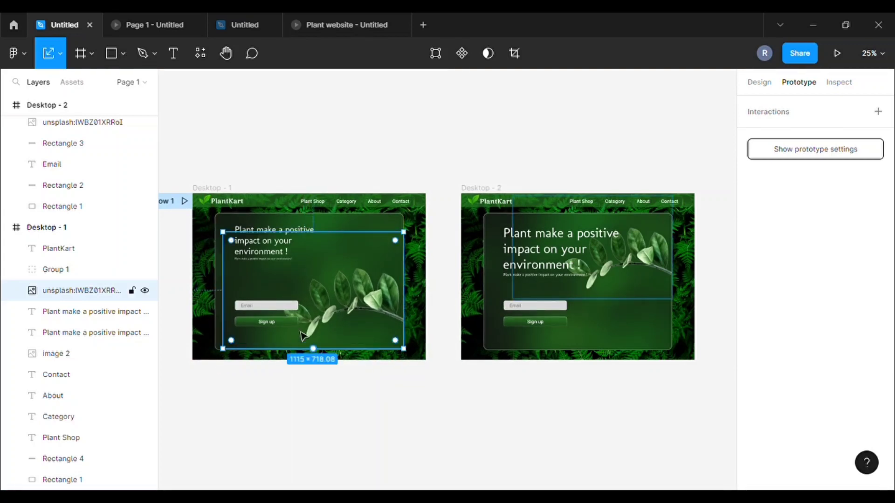
# Nudge the plant branch image in Desktop - 1 slightly upward within the card and deselect it.
pyautogui.press('Up')
pyautogui.press('Up')
pyautogui.press('Up')
pyautogui.press('Up')
pyautogui.press('Up')
pyautogui.press('Up')
pyautogui.press('Up')
pyautogui.press('Up')
pyautogui.press('Up')
pyautogui.press('Up')
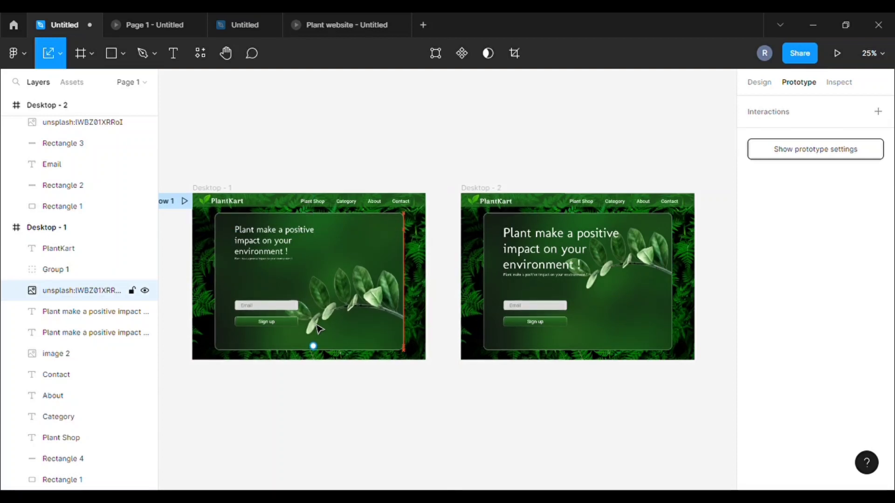
pyautogui.press('Up')
pyautogui.press('Up')
pyautogui.press('Up')
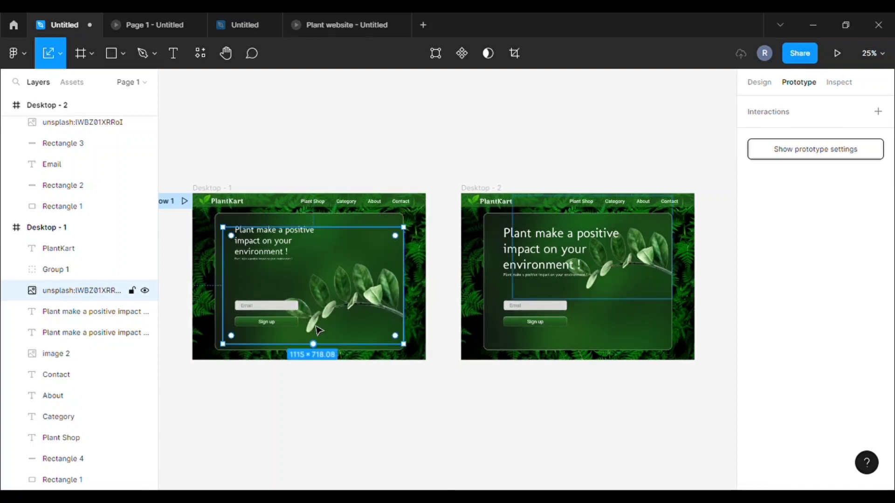
pyautogui.click(463, 152)
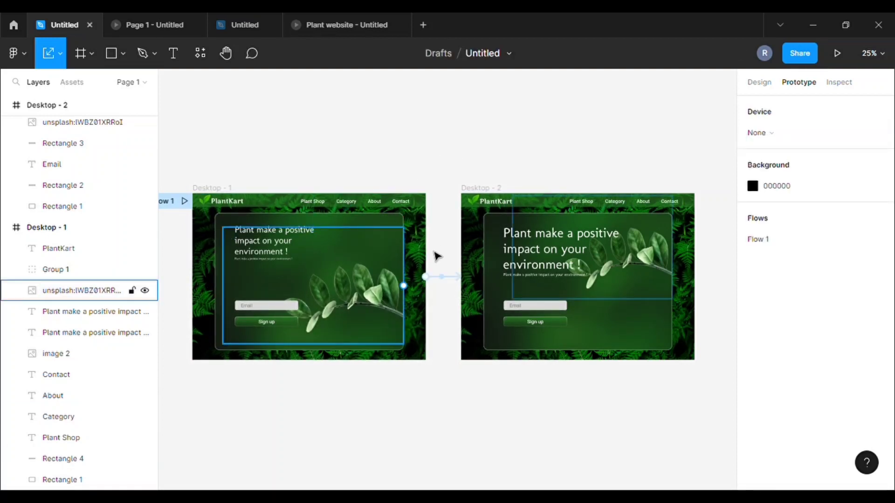
# Replay the prototype transition from Desktop - 1 to check the resized branch image's motion.
pyautogui.click(164, 21)
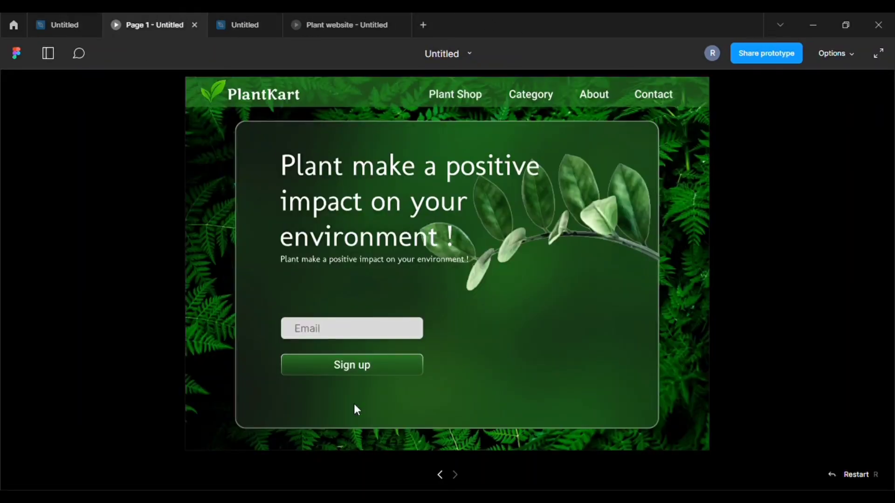
pyautogui.click(439, 475)
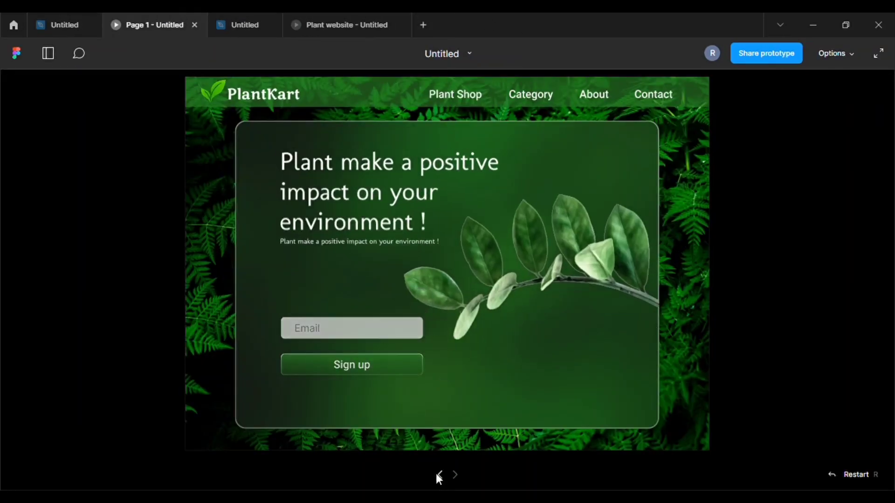